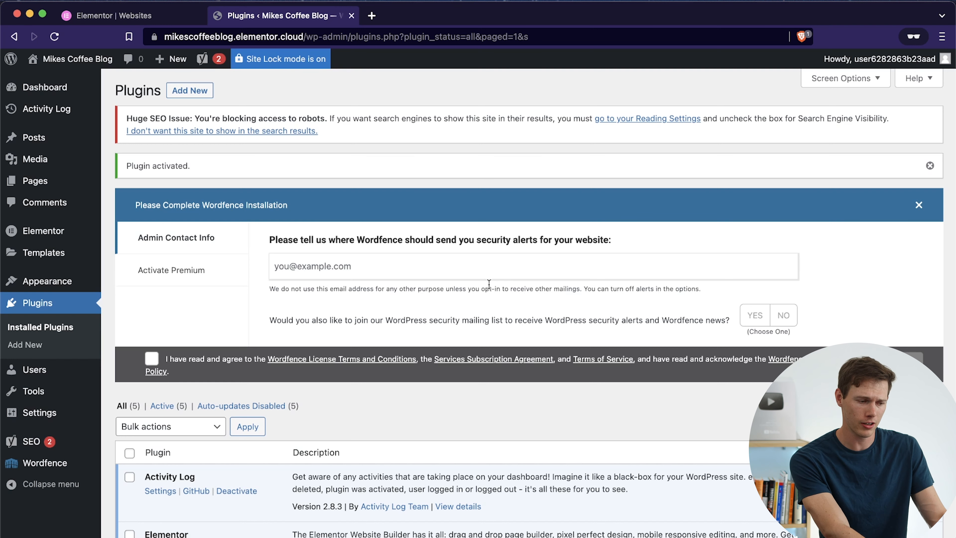
# Step: Search the plugin directory for "smush", then install and activate Smush – Lazy Load Images, Optimize & Compress Images
pyautogui.click(190, 91)
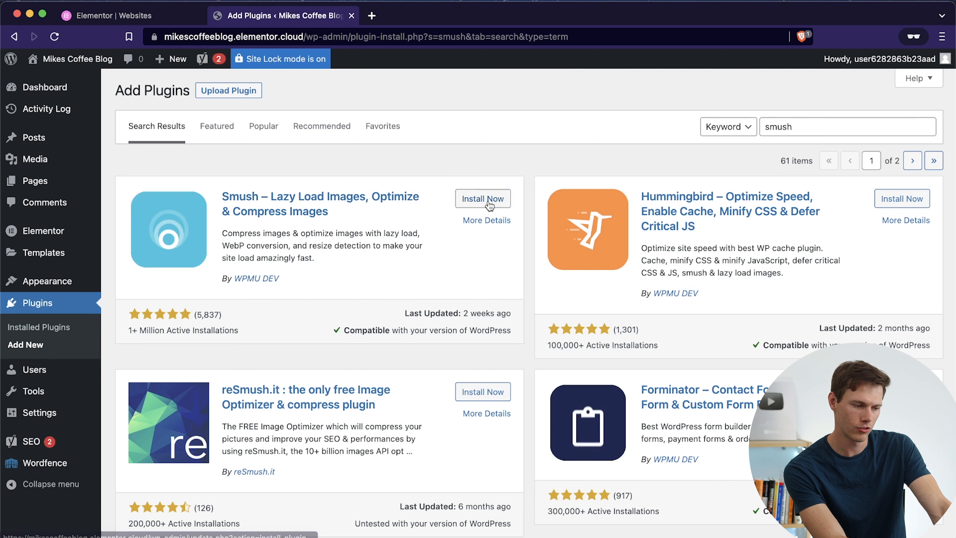
pyautogui.click(489, 203)
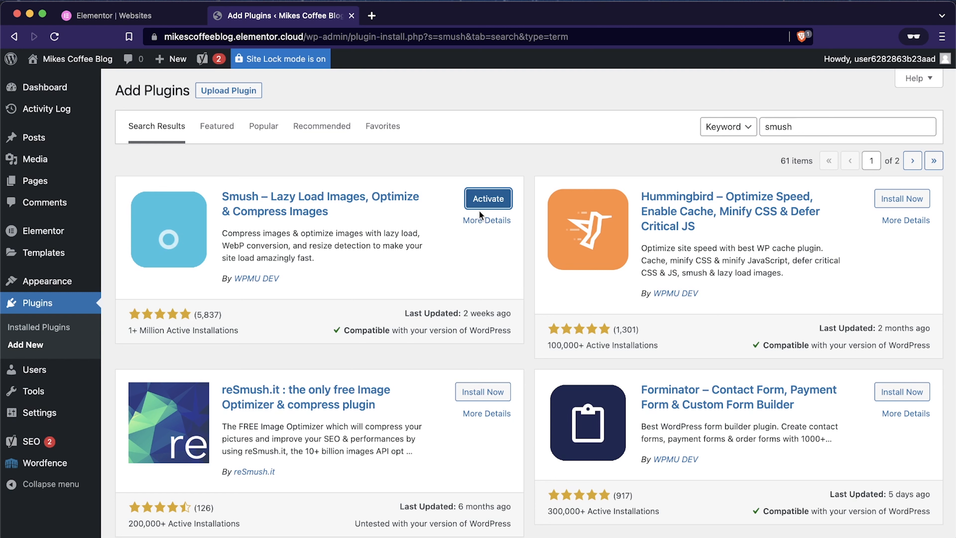
pyautogui.click(481, 201)
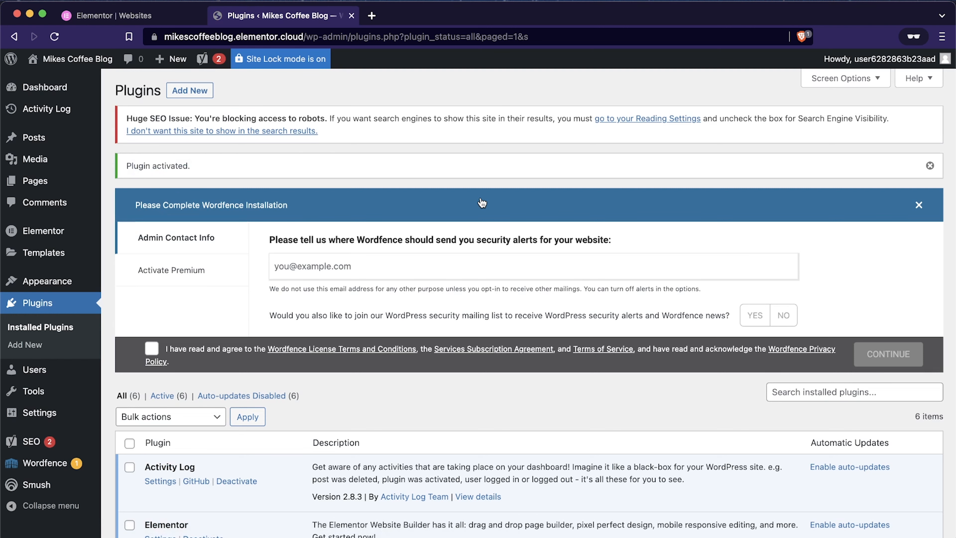
pyautogui.scroll(-3, 482, 202)
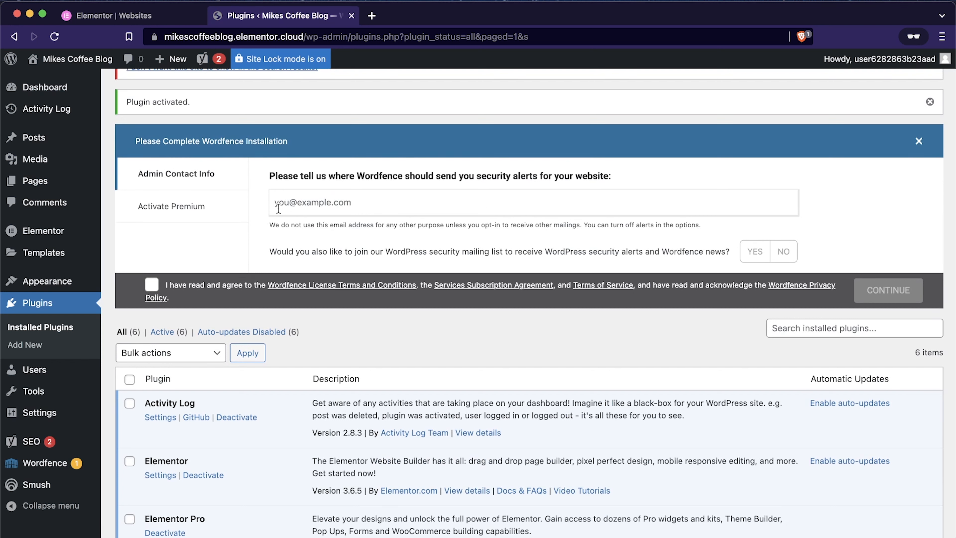
pyautogui.moveTo(98, 256)
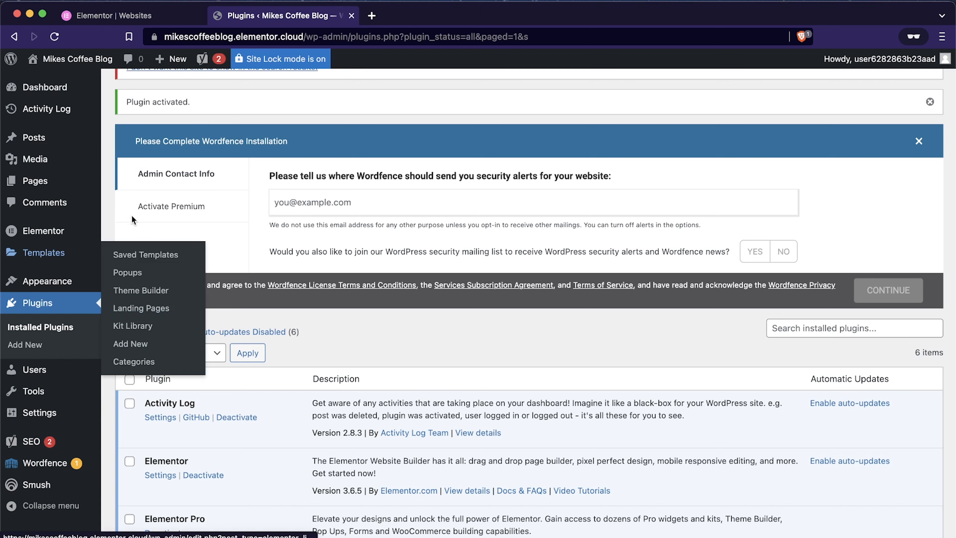
pyautogui.scroll(3, 155, 216)
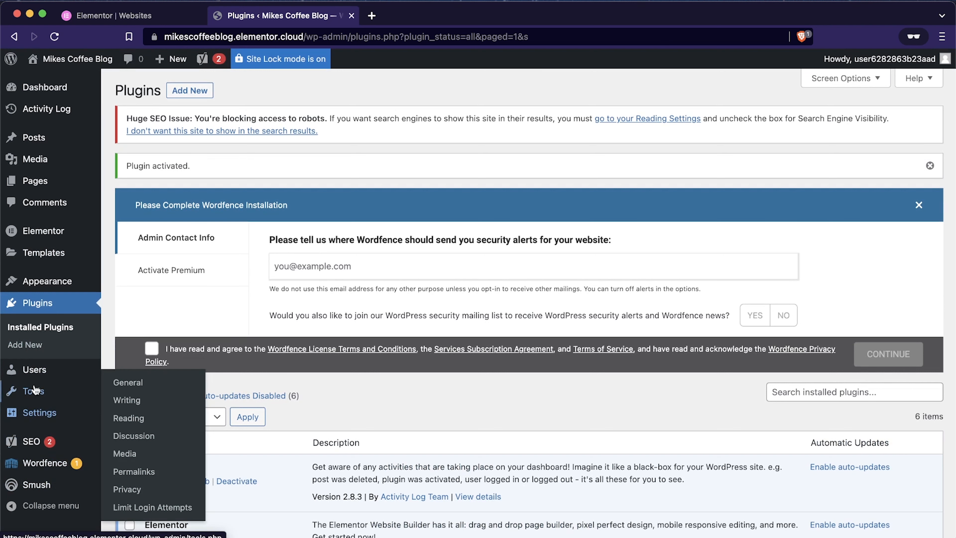
# Step: Open the administrator account's profile for editing from the site's user list
pyautogui.click(34, 369)
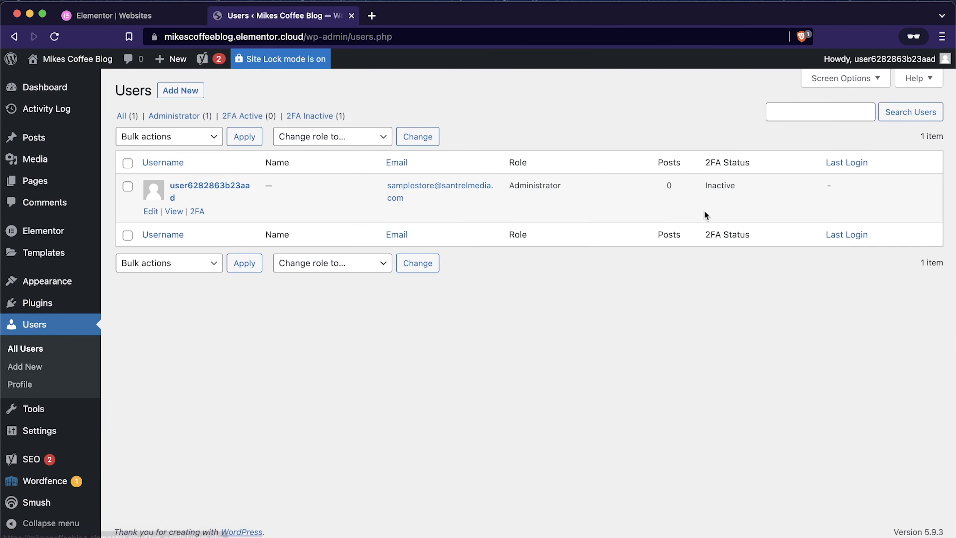
pyautogui.moveTo(865, 60)
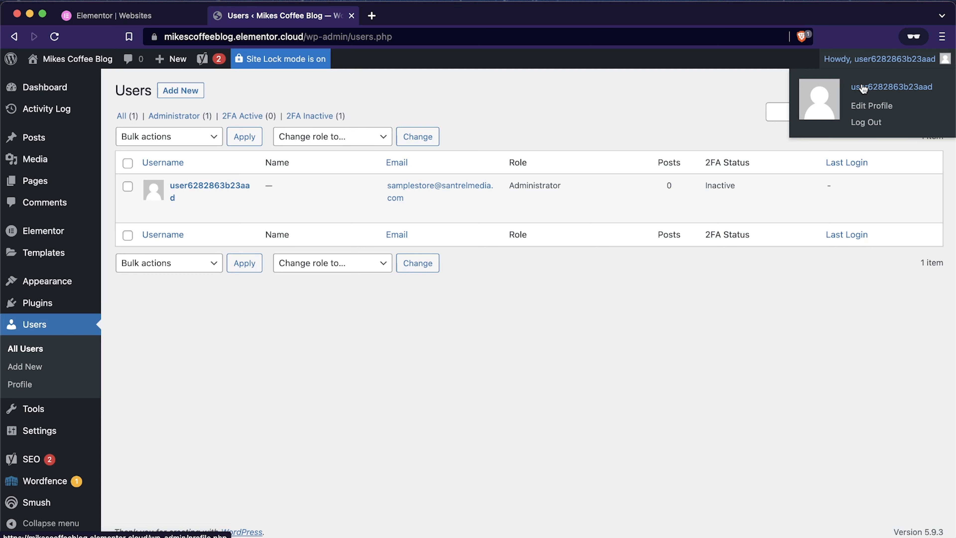
pyautogui.moveTo(134, 178)
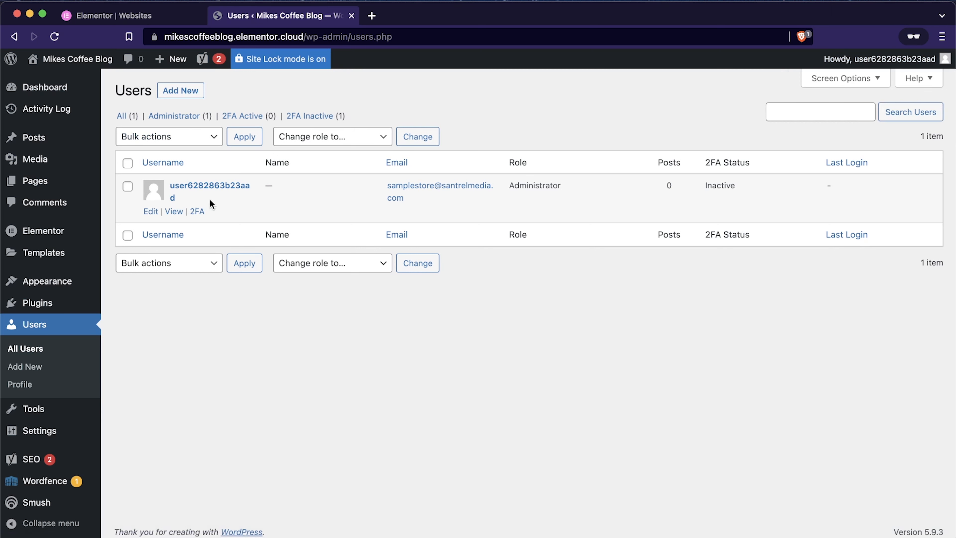
pyautogui.click(150, 211)
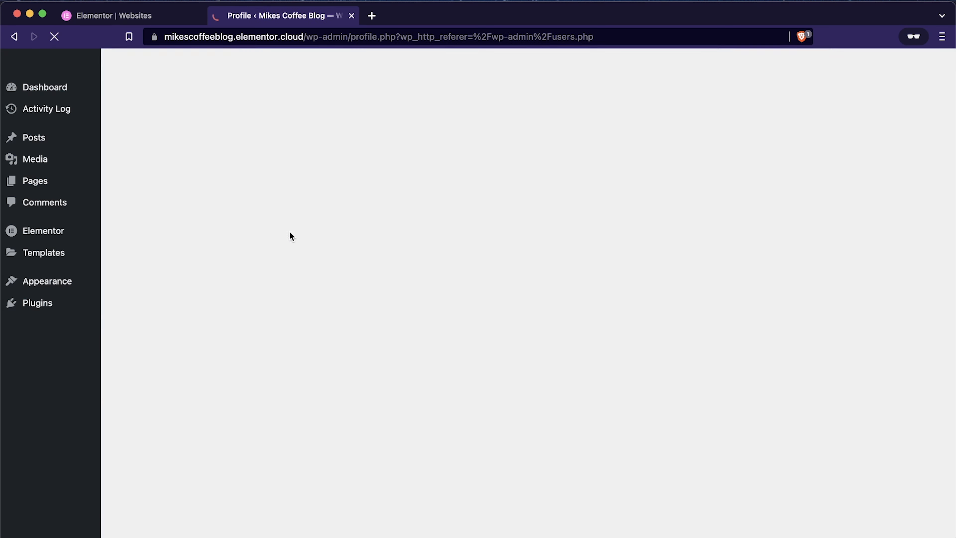
# Step: Replace the profile's auto-generated nickname with the site owner's first name and last initial
pyautogui.scroll(-10, 383, 352)
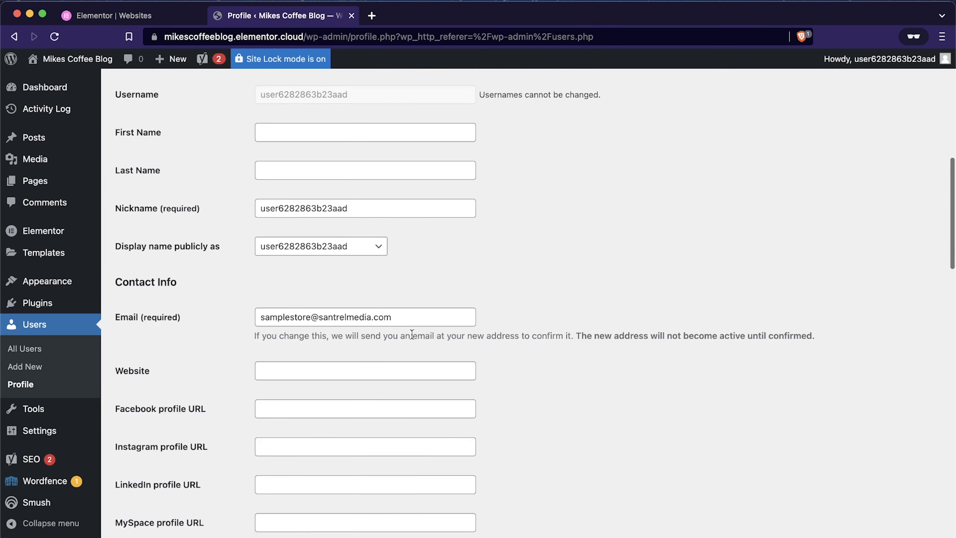
pyautogui.doubleClick(356, 238)
pyautogui.write('M')
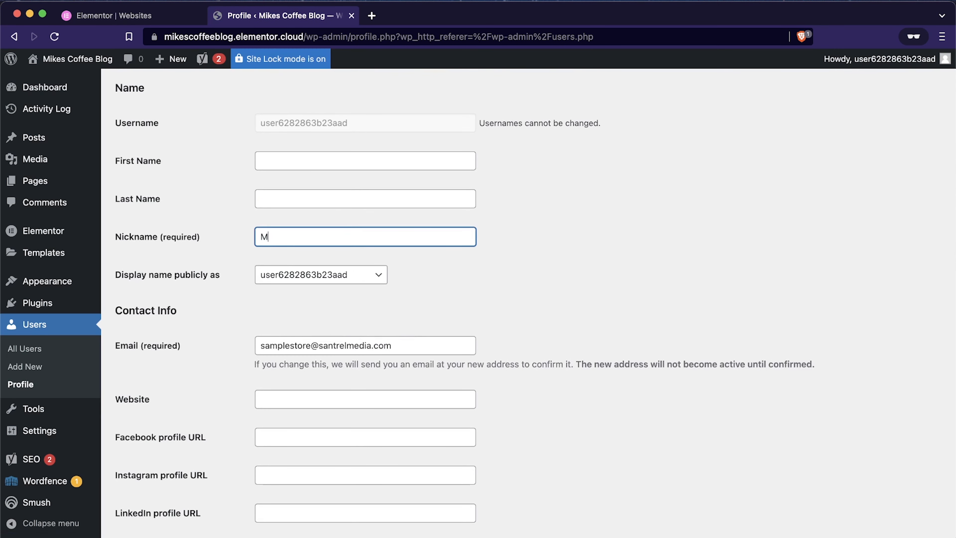
pyautogui.write('ike O')
pyautogui.scroll(1, 533, 186)
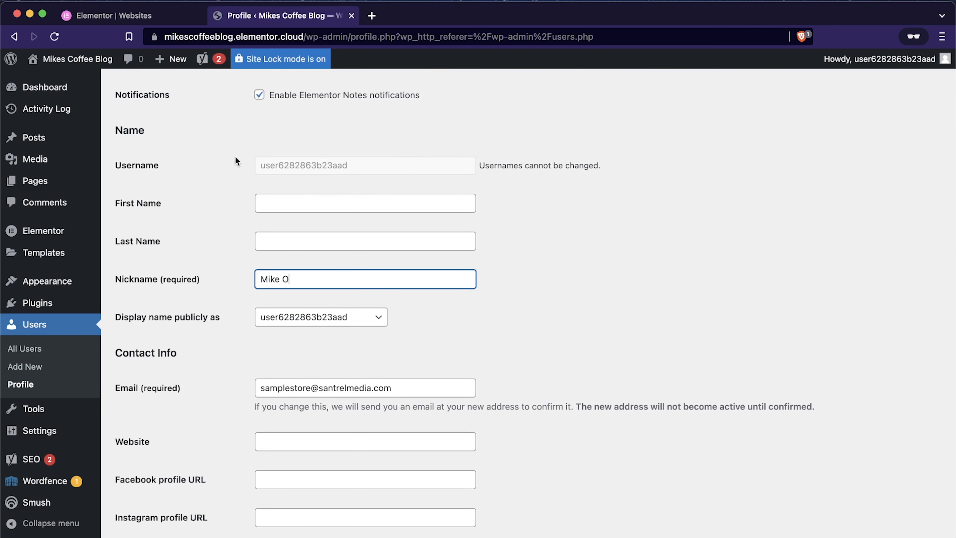
# Step: Select the new nickname as the publicly displayed name and update the profile
pyautogui.click(362, 319)
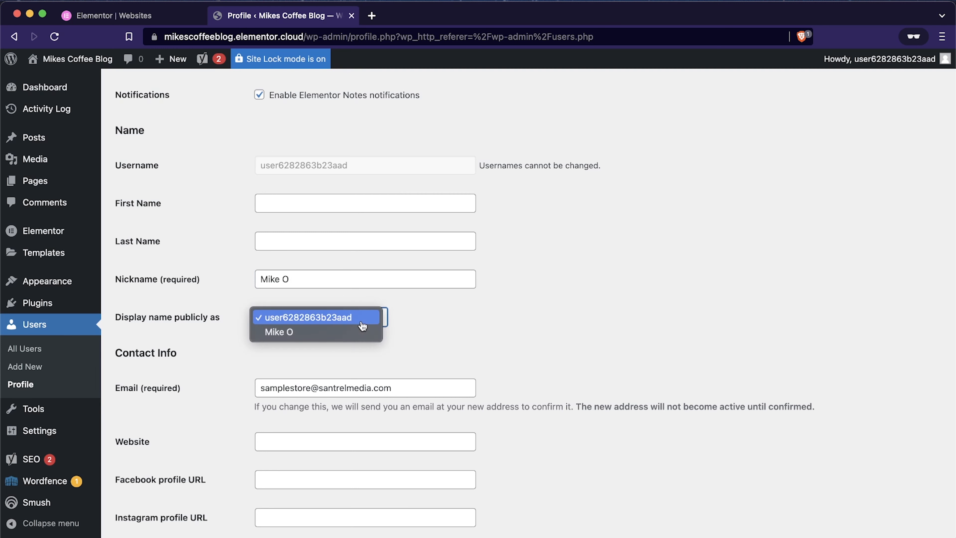
pyautogui.click(321, 332)
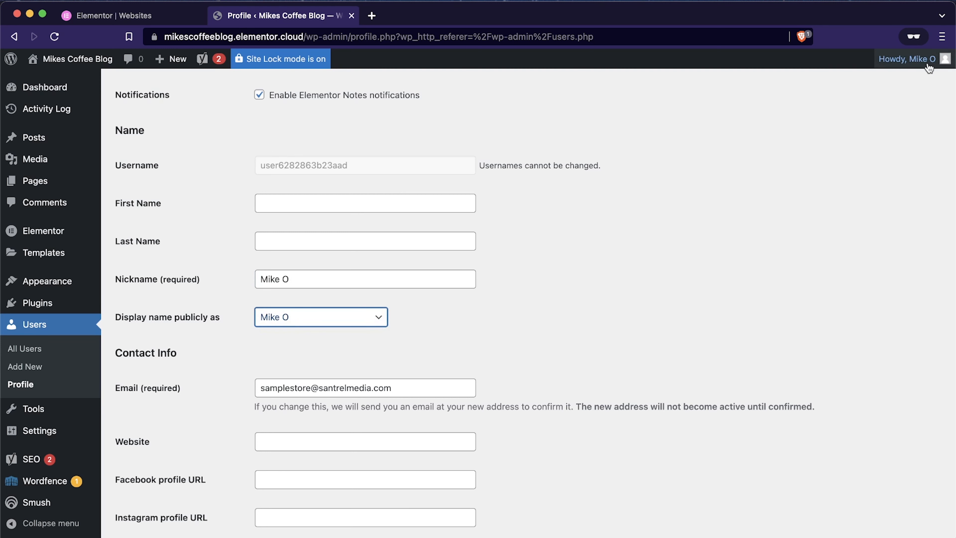
pyautogui.scroll(-7, 453, 334)
pyautogui.scroll(-18, 453, 334)
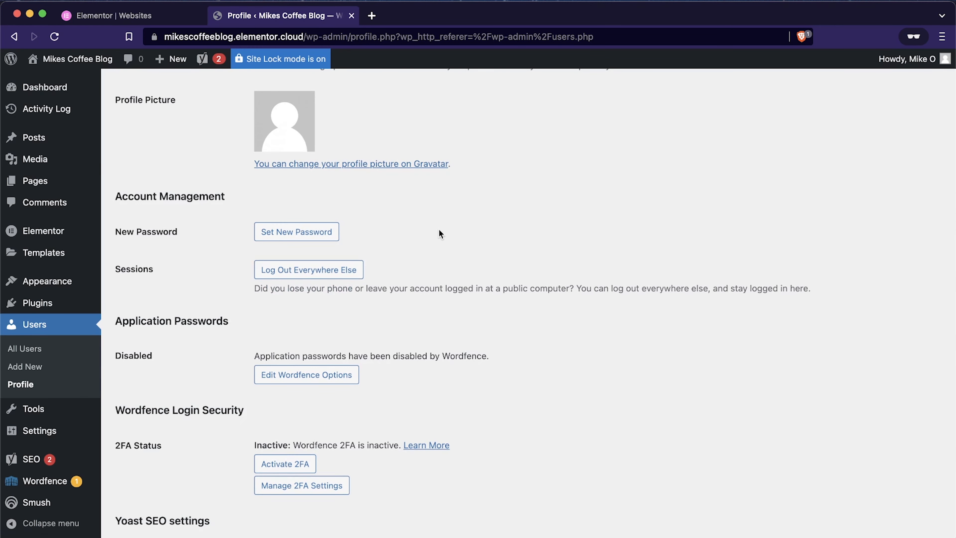
pyautogui.scroll(1, 439, 229)
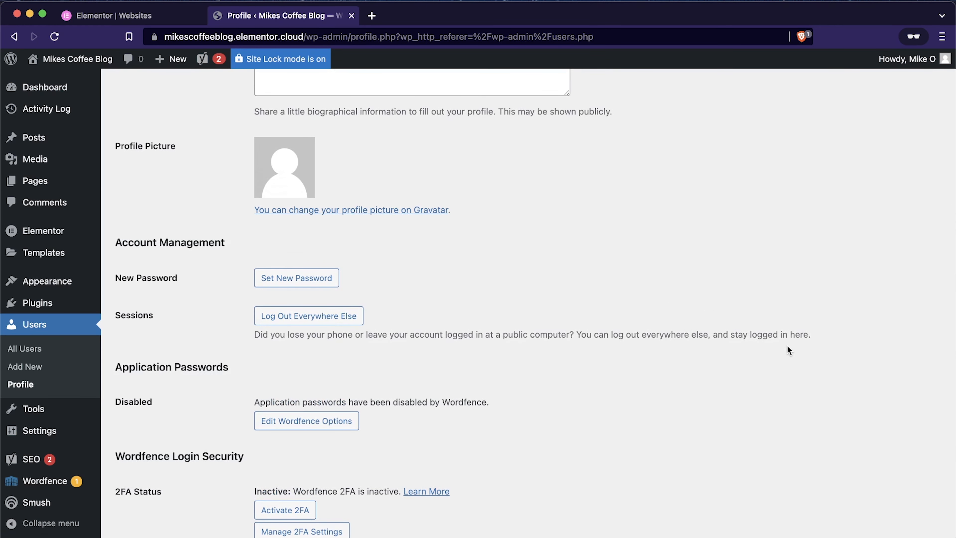
pyautogui.scroll(-10, 751, 319)
pyautogui.click(151, 478)
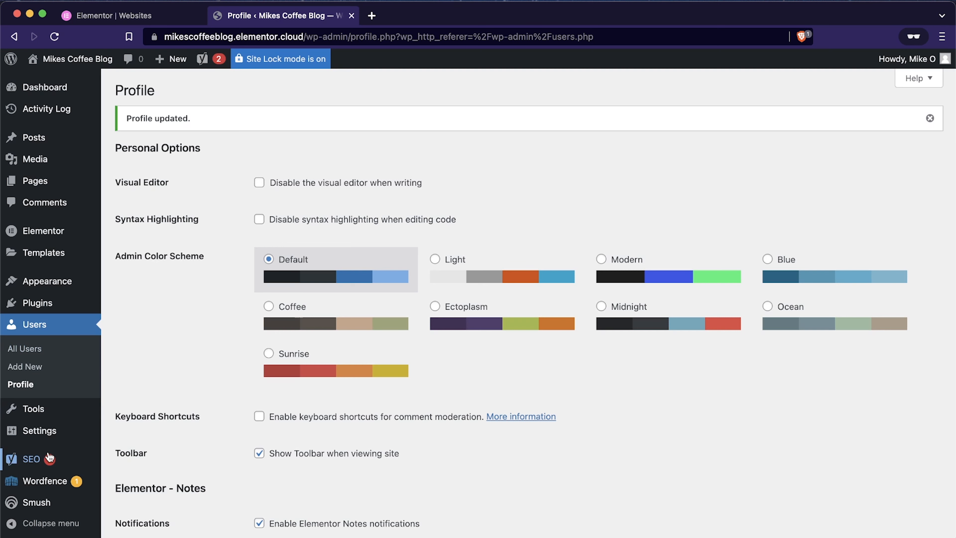
# Step: In the general settings, replace the site tagline with "A fantastic blog about coffee and its origins"
pyautogui.click(34, 437)
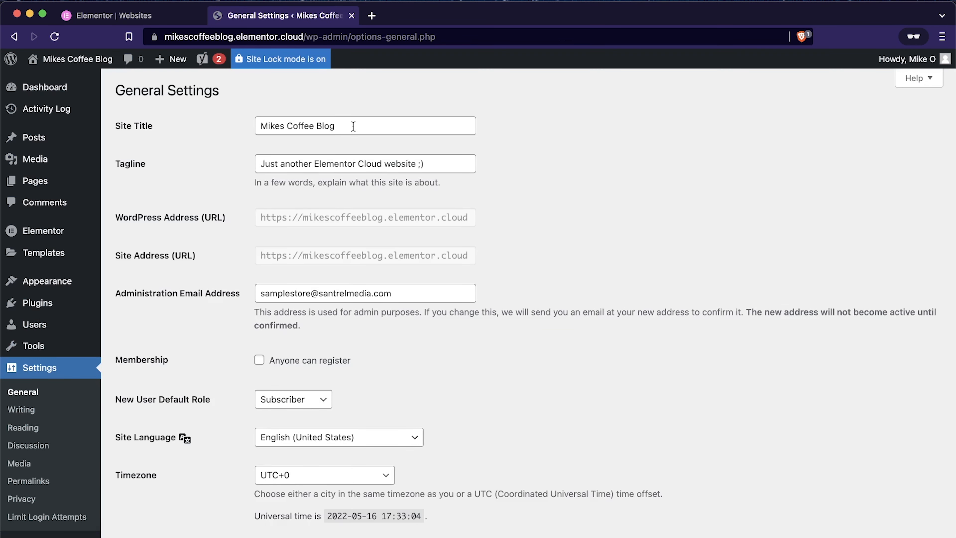
pyautogui.click(436, 167)
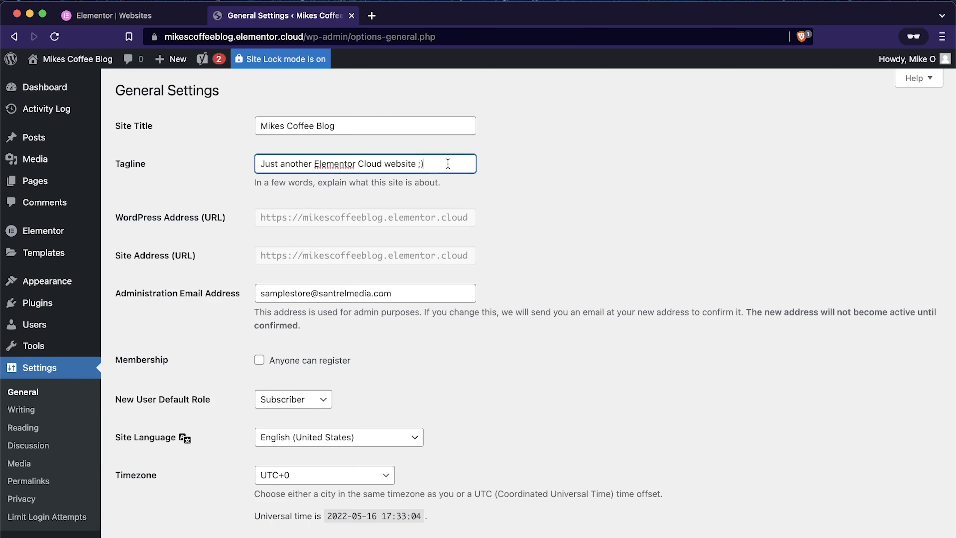
pyautogui.moveTo(429, 164); pyautogui.dragTo(204, 187)
pyautogui.press('super+a')
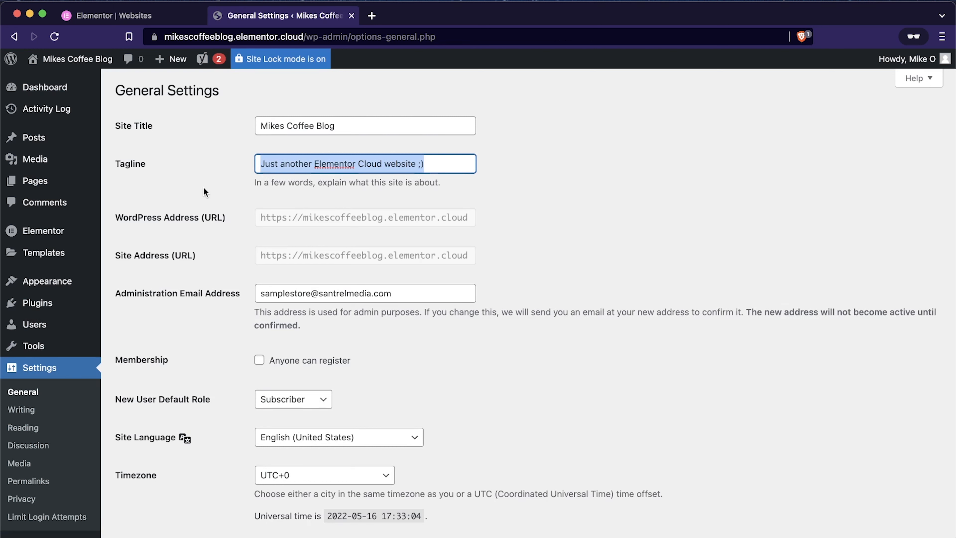
pyautogui.write('A fantastic bl')
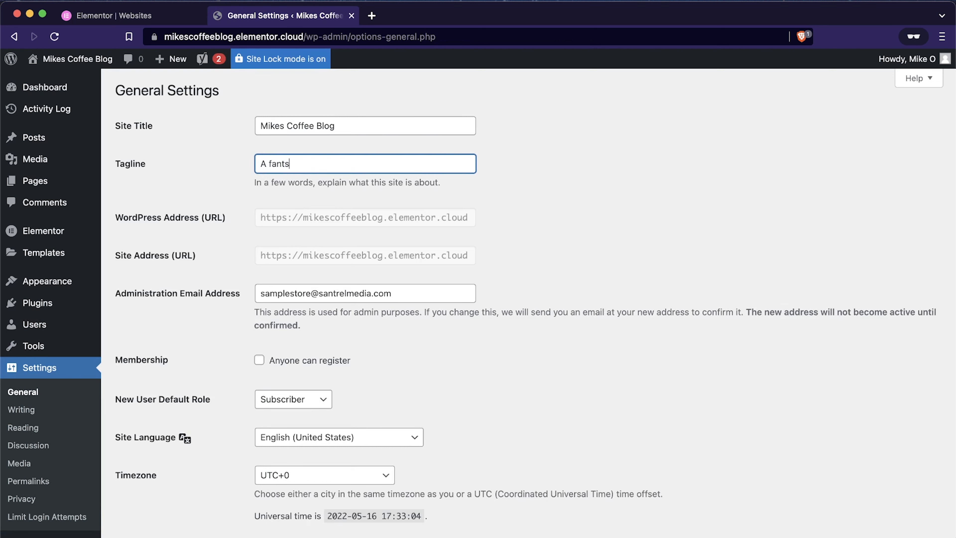
pyautogui.write('og about coffee and its o')
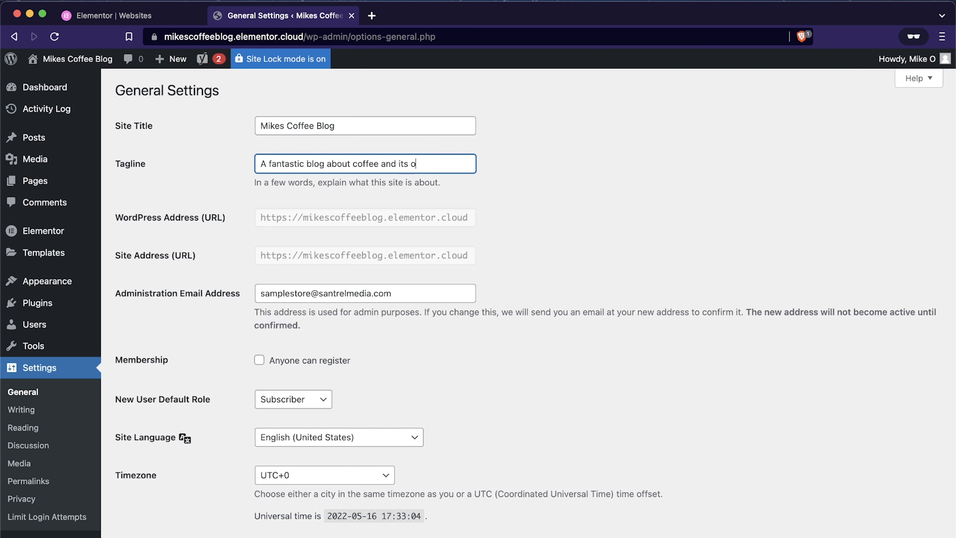
pyautogui.write('rigins')
# Step: Save the general settings, leaving the language, timezone, date and time options as they are
pyautogui.scroll(-5, 498, 296)
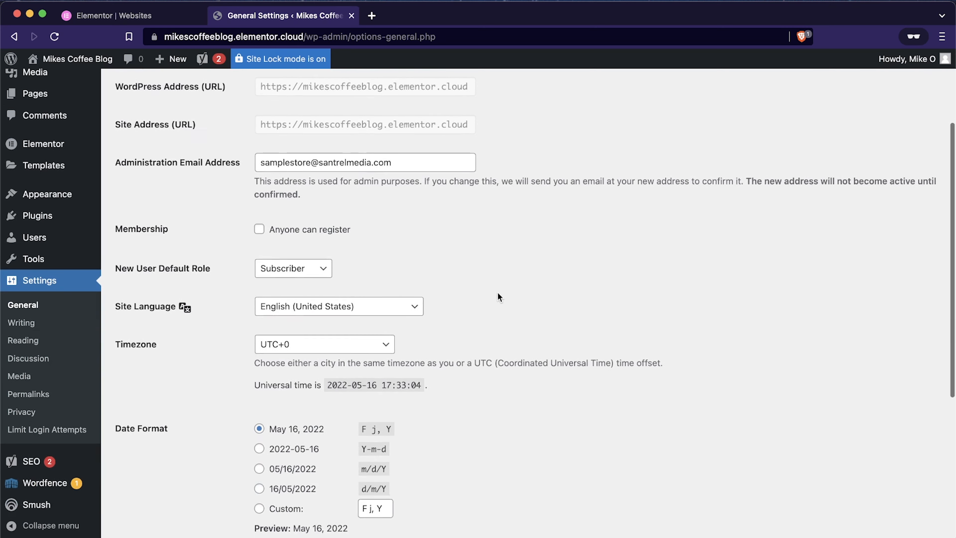
pyautogui.scroll(-8, 497, 292)
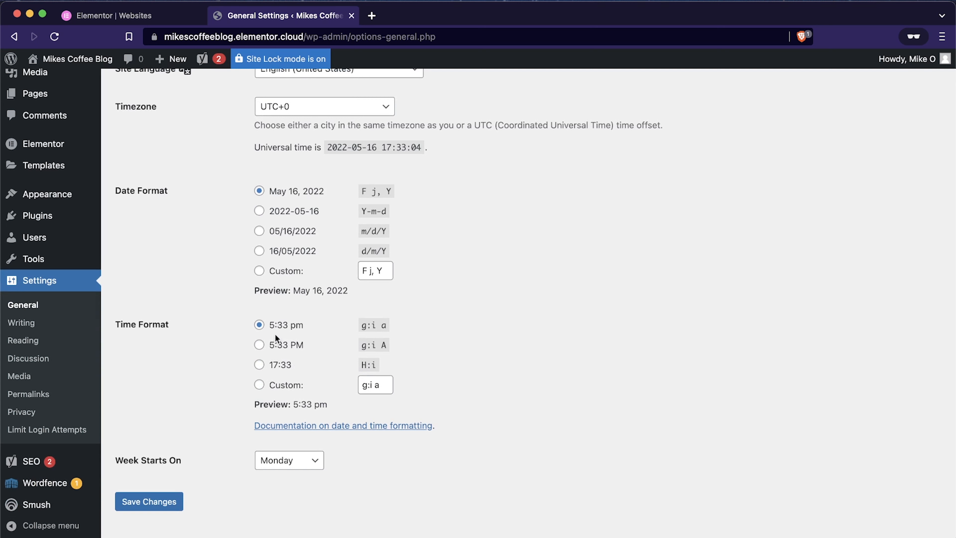
pyautogui.click(128, 503)
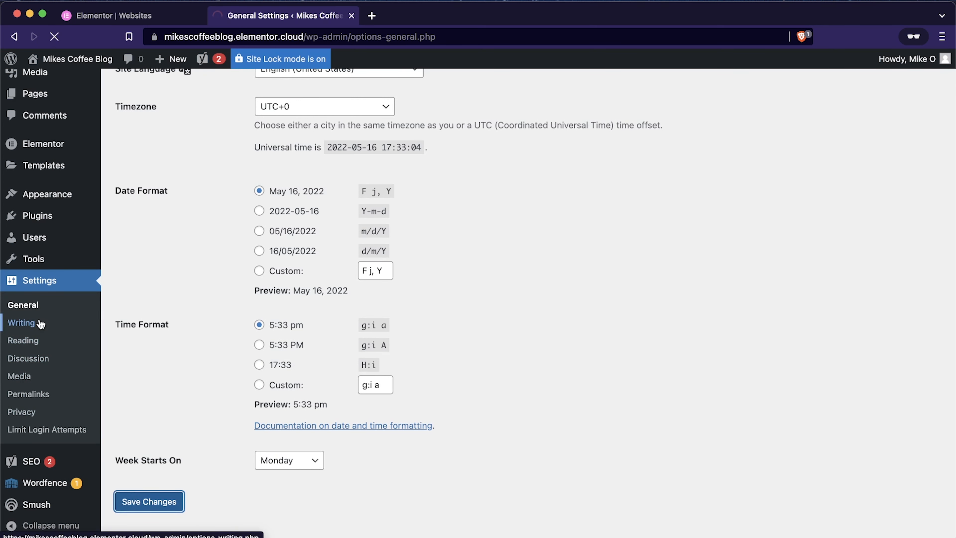
# Step: Review the writing settings and the permalink structure options of the site
pyautogui.scroll(-3, 34, 332)
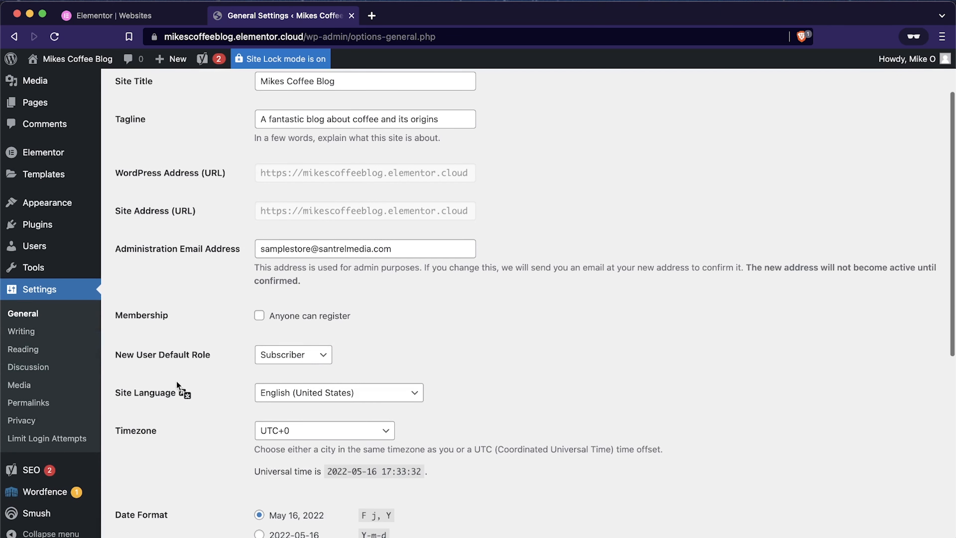
pyautogui.click(26, 336)
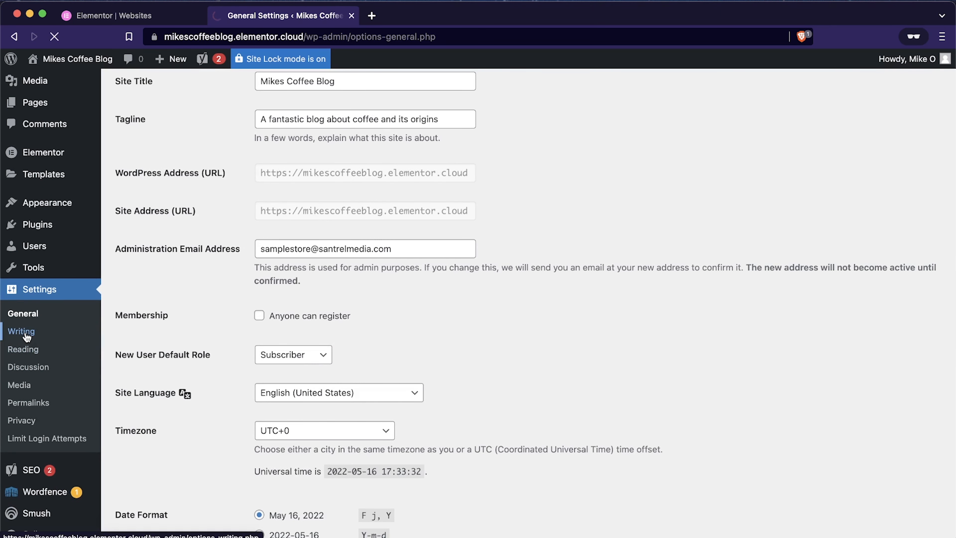
pyautogui.scroll(-3, 227, 380)
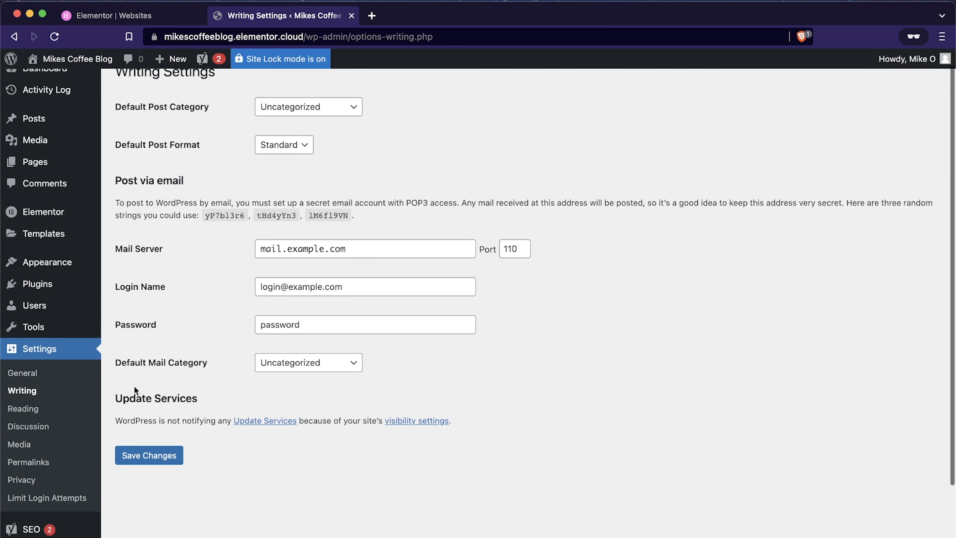
pyautogui.click(26, 464)
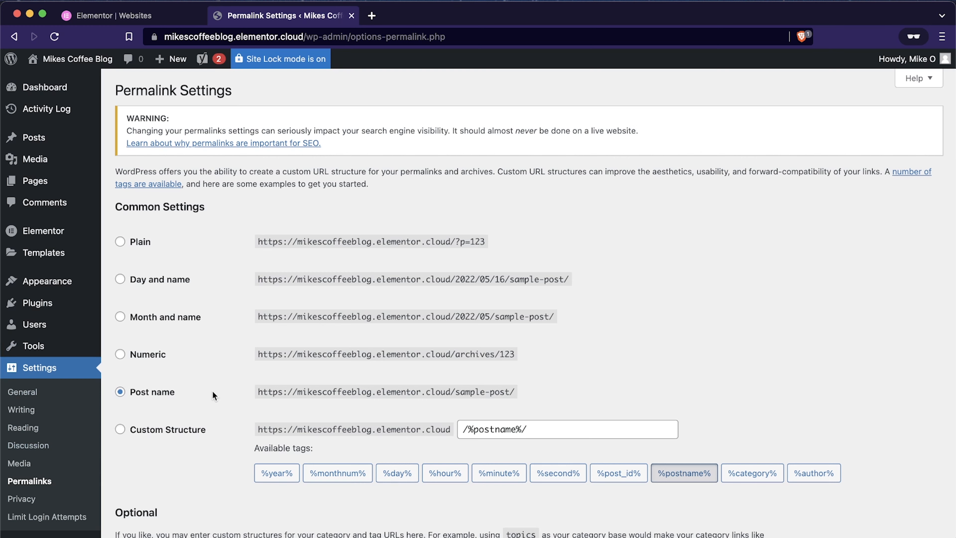
pyautogui.scroll(-3, 212, 391)
pyautogui.click(34, 484)
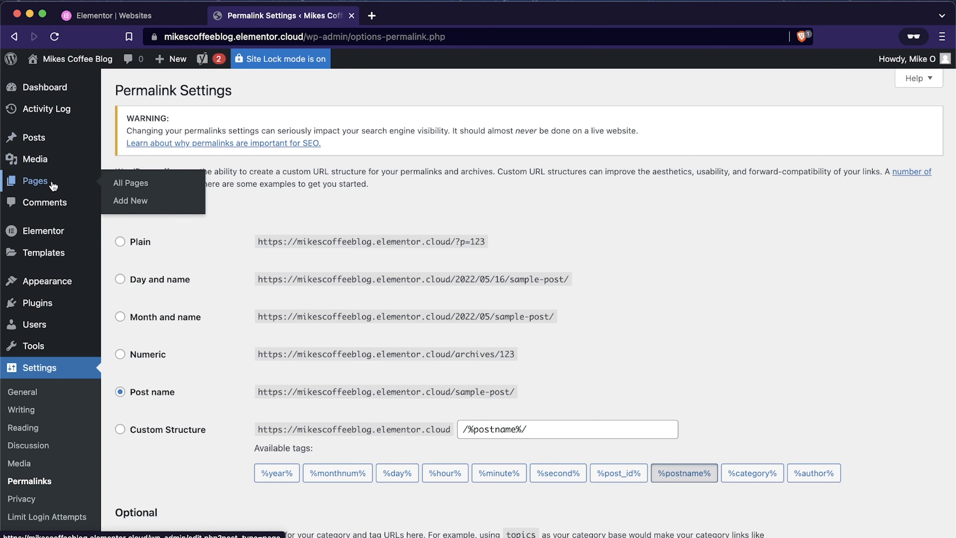
# Step: Open the Home front page in the Elementor editor and dismiss the Yoast SEO for Elementor notice
pyautogui.click(125, 188)
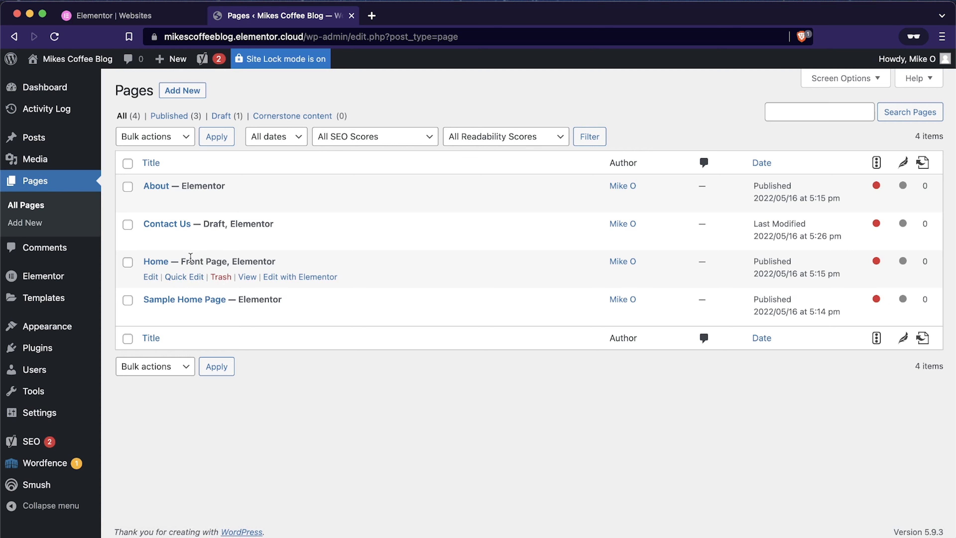
pyautogui.click(306, 277)
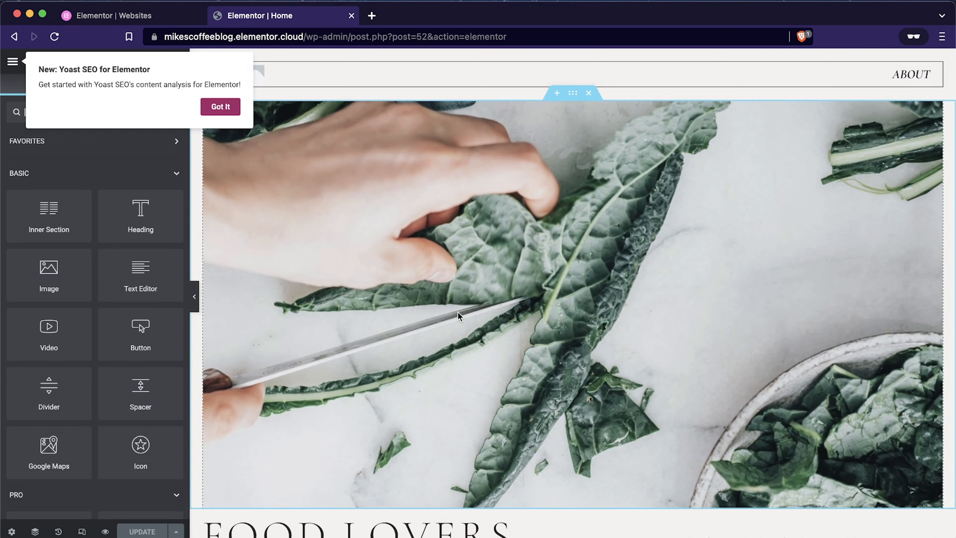
pyautogui.click(222, 107)
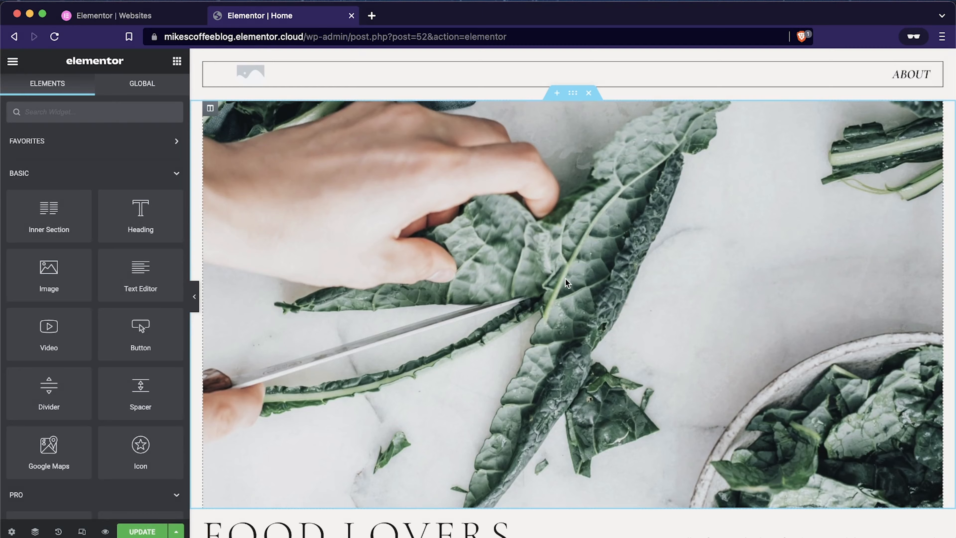
pyautogui.scroll(-2, 568, 283)
pyautogui.scroll(-1, 568, 283)
pyautogui.scroll(2, 568, 283)
pyautogui.scroll(-5, 567, 283)
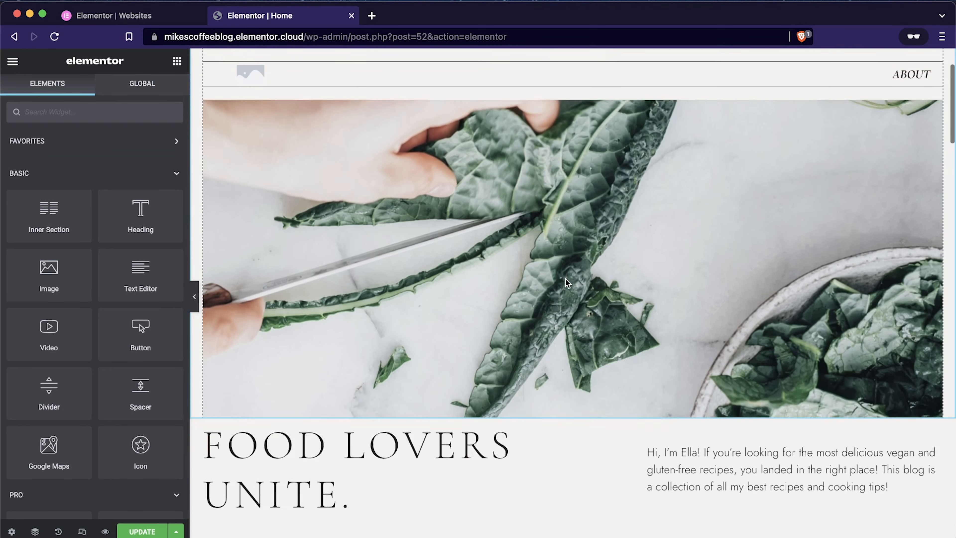
# Step: Look over the home page's hero image, the "Food lovers unite" section and the latest vegan recipes section
pyautogui.scroll(5, 568, 283)
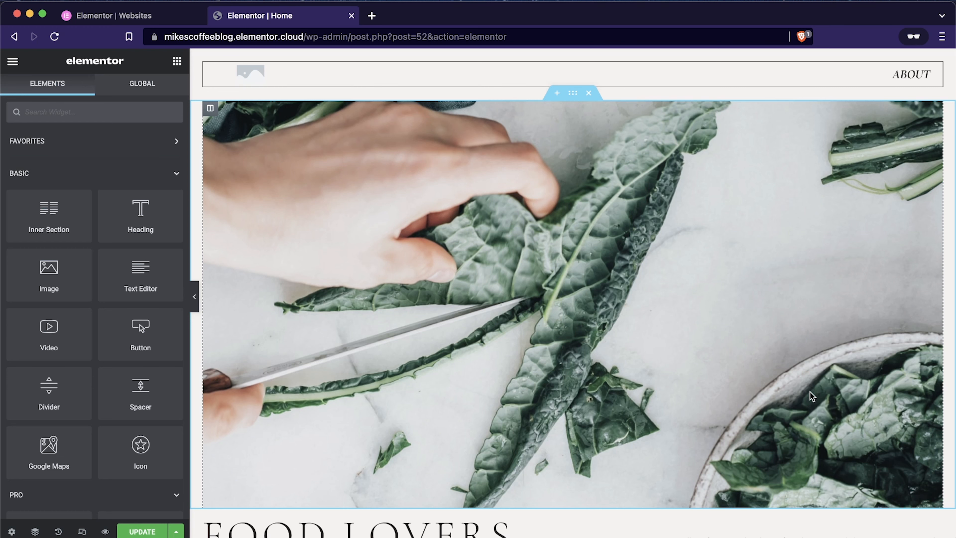
pyautogui.scroll(-10, 811, 396)
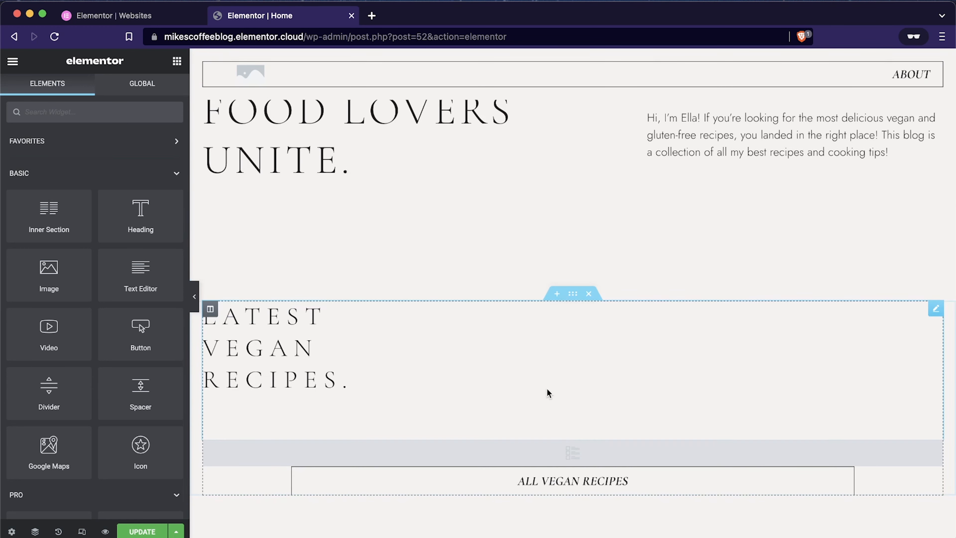
pyautogui.scroll(2, 755, 183)
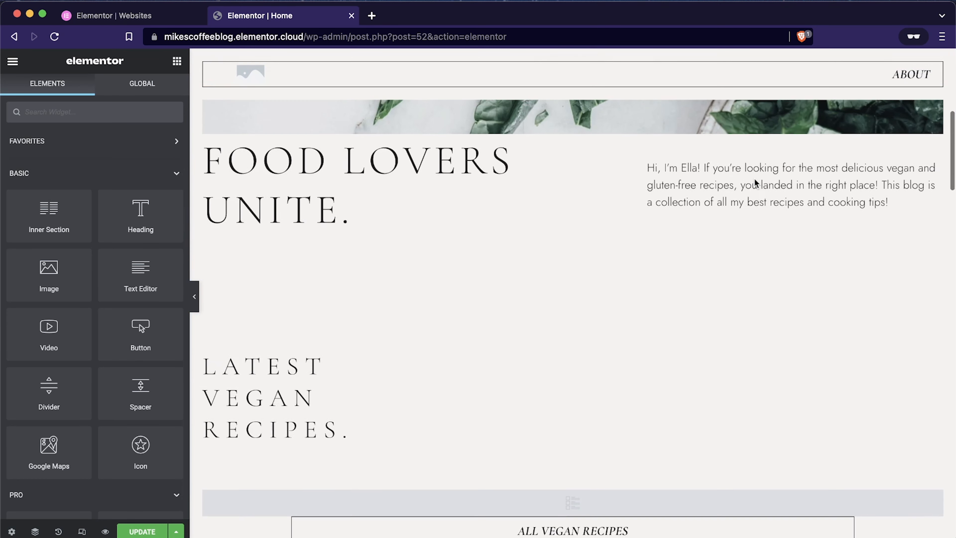
pyautogui.scroll(1, 755, 178)
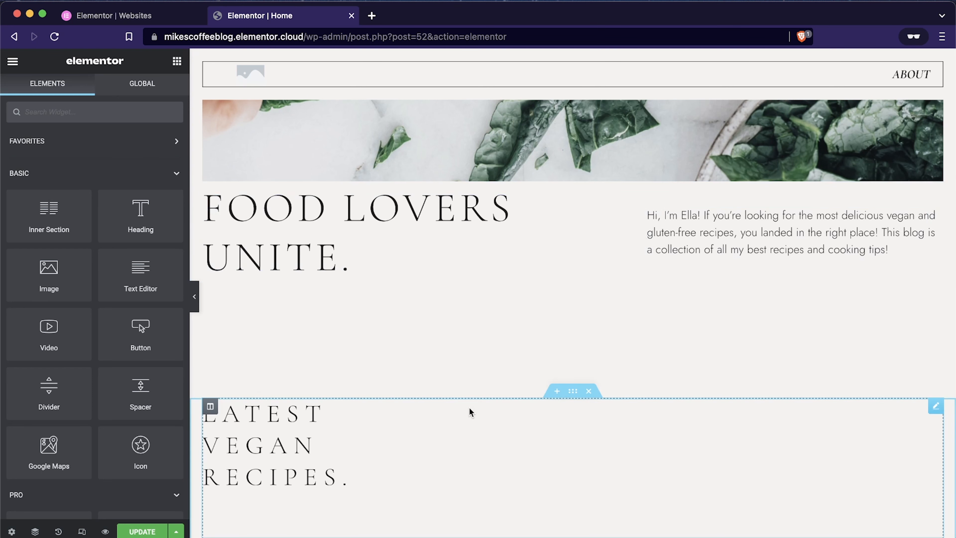
pyautogui.scroll(5, 470, 412)
pyautogui.scroll(-3, 469, 409)
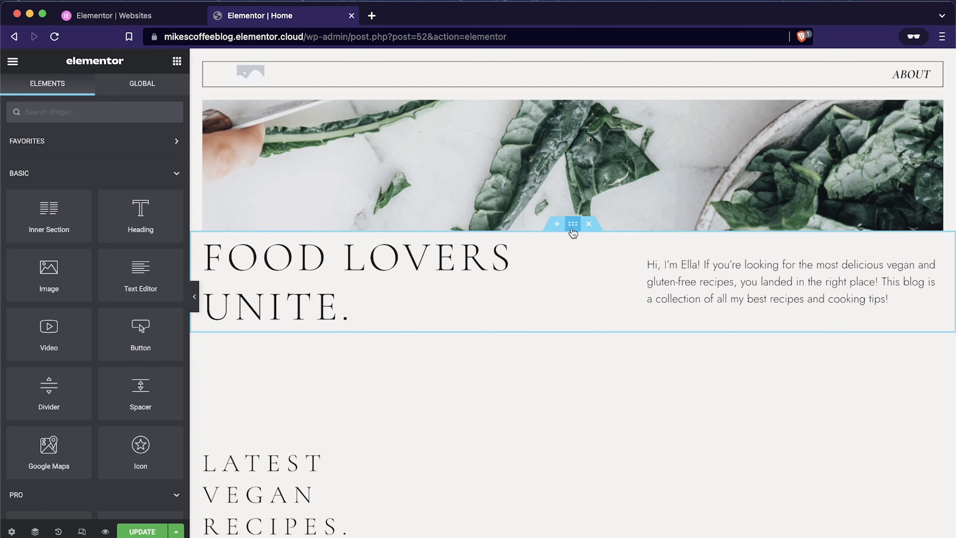
# Step: Try the Boxed content width on the "Food lovers unite" section and switch it back to Full Width
pyautogui.click(573, 225)
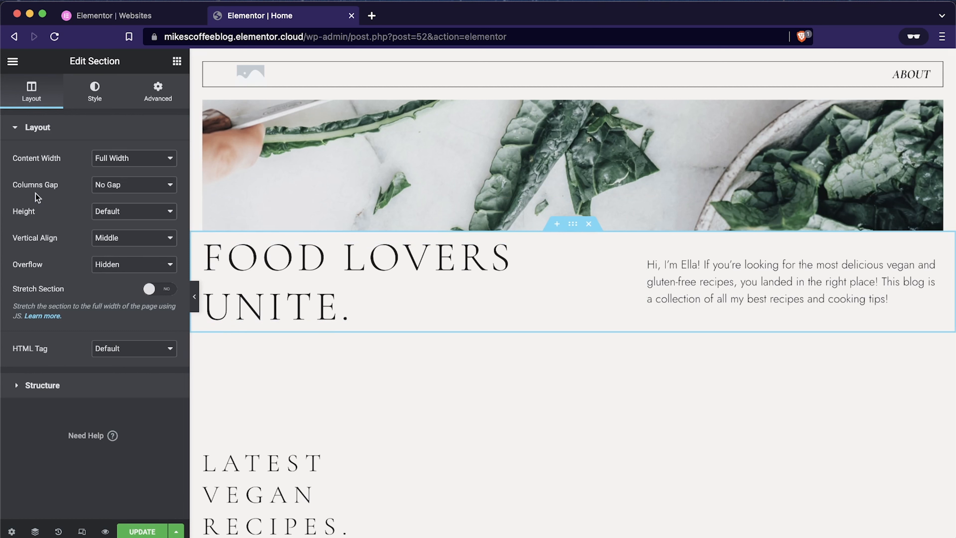
pyautogui.click(126, 158)
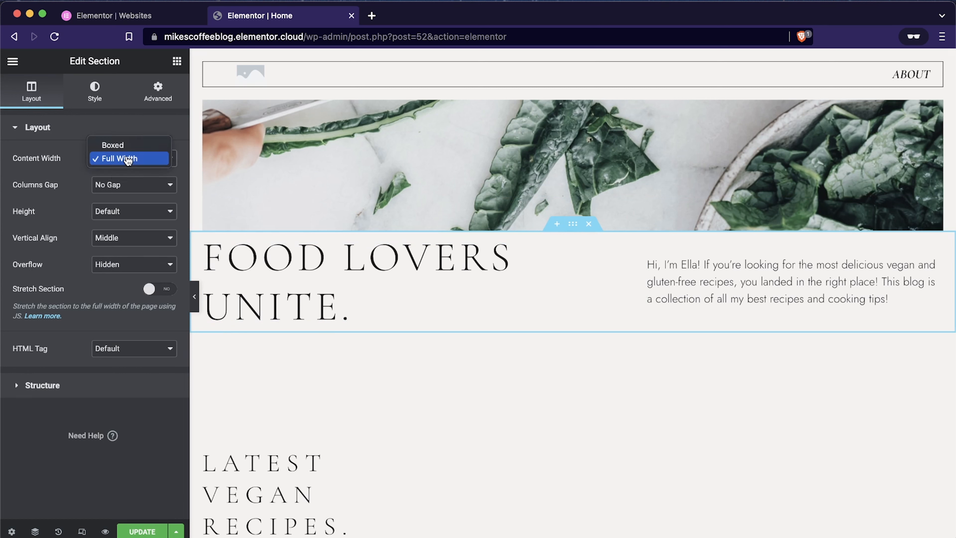
pyautogui.click(120, 146)
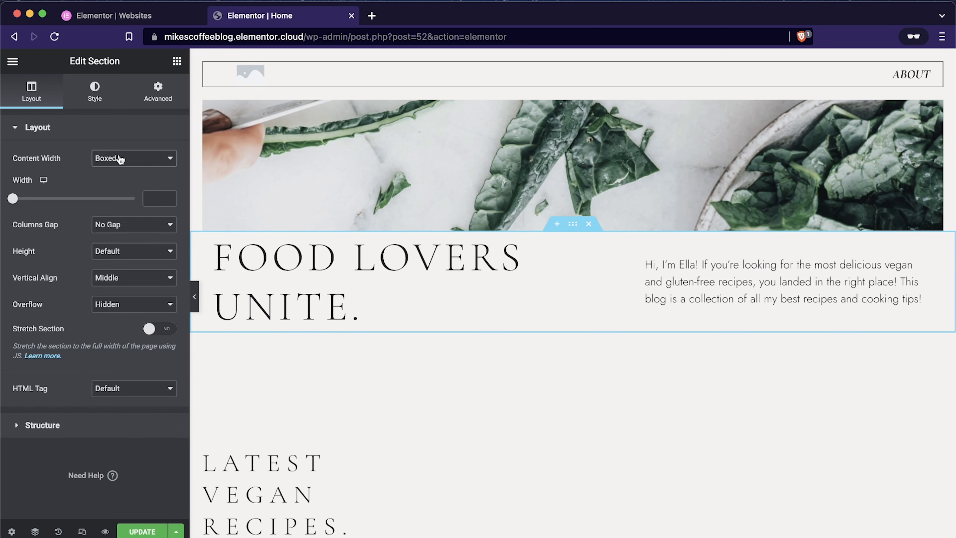
pyautogui.click(119, 158)
pyautogui.click(119, 172)
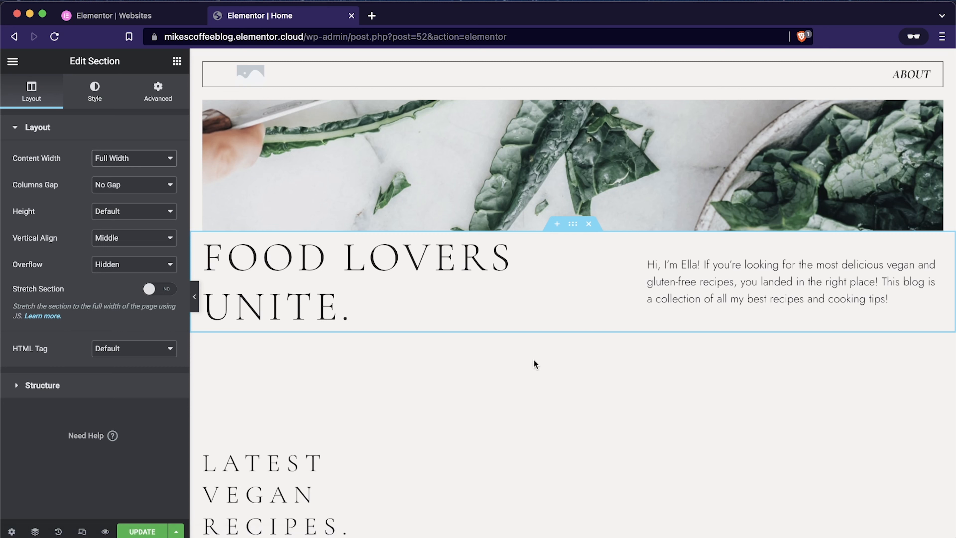
# Step: Add an empty section placeholder above the "Food lovers unite" section and duplicate that section
pyautogui.click(557, 224)
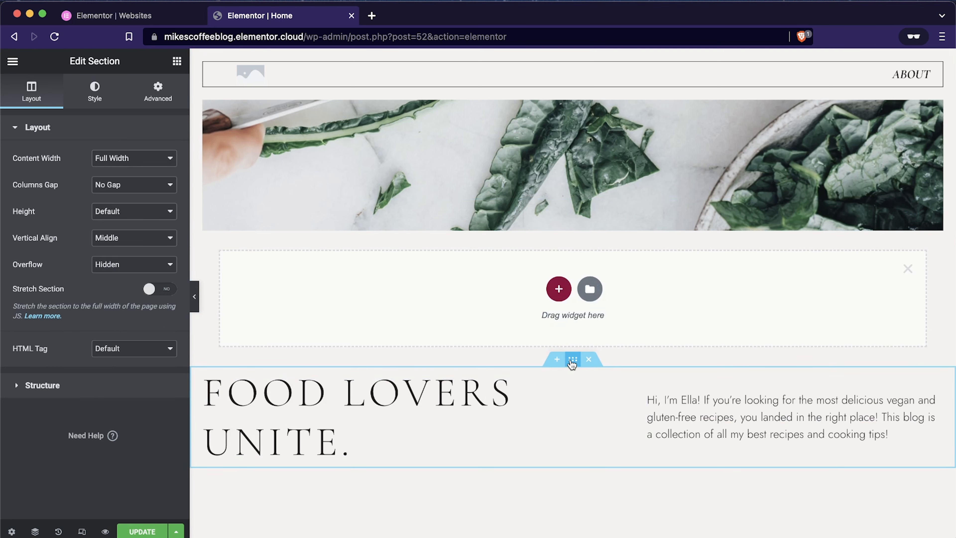
pyautogui.rightClick(572, 361)
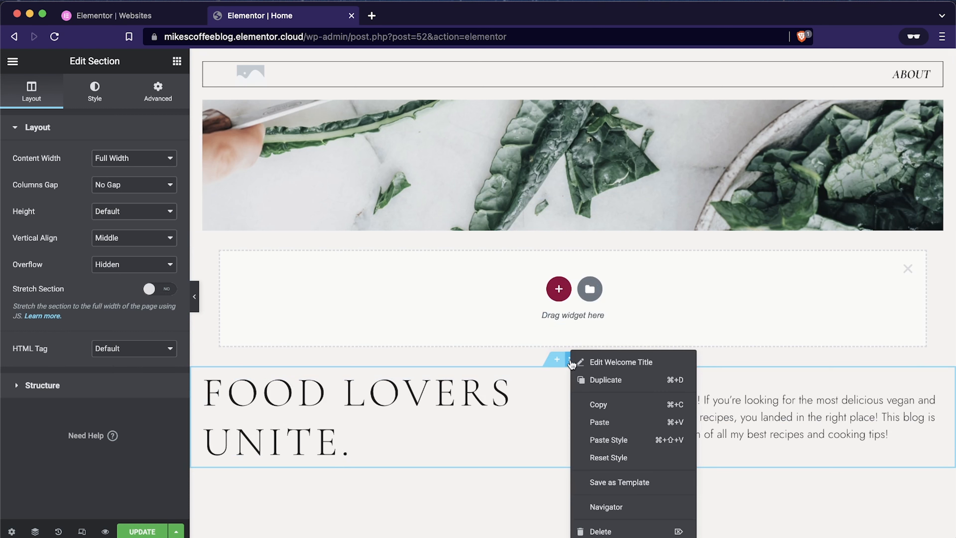
pyautogui.click(607, 382)
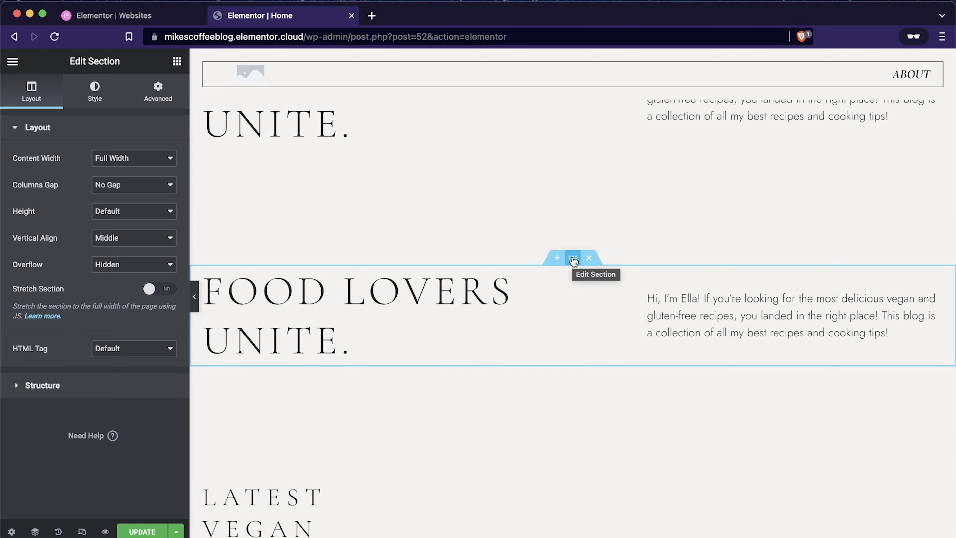
# Step: Move the duplicated "Food lovers unite" section below the "My top picks for you to try" heading and delete it
pyautogui.moveTo(573, 260); pyautogui.dragTo(561, 399)
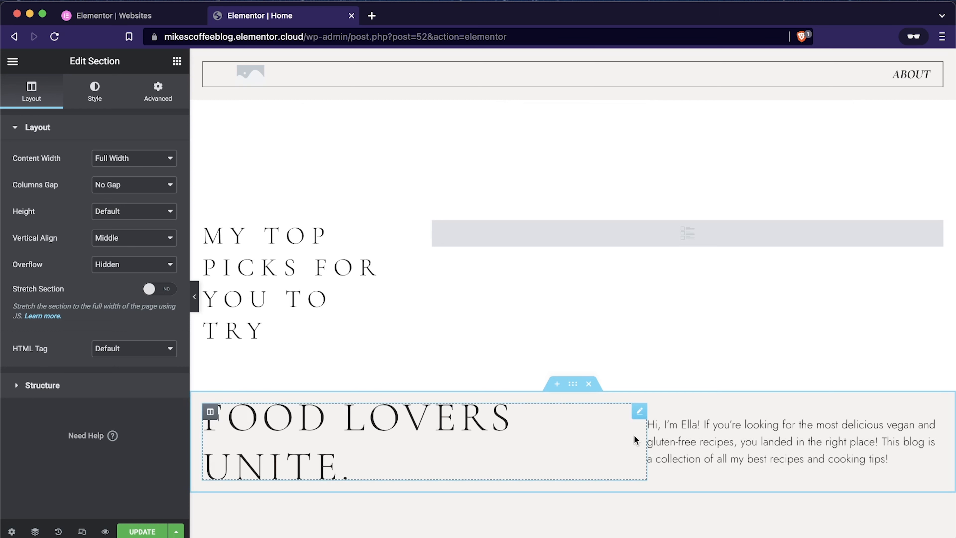
pyautogui.click(588, 383)
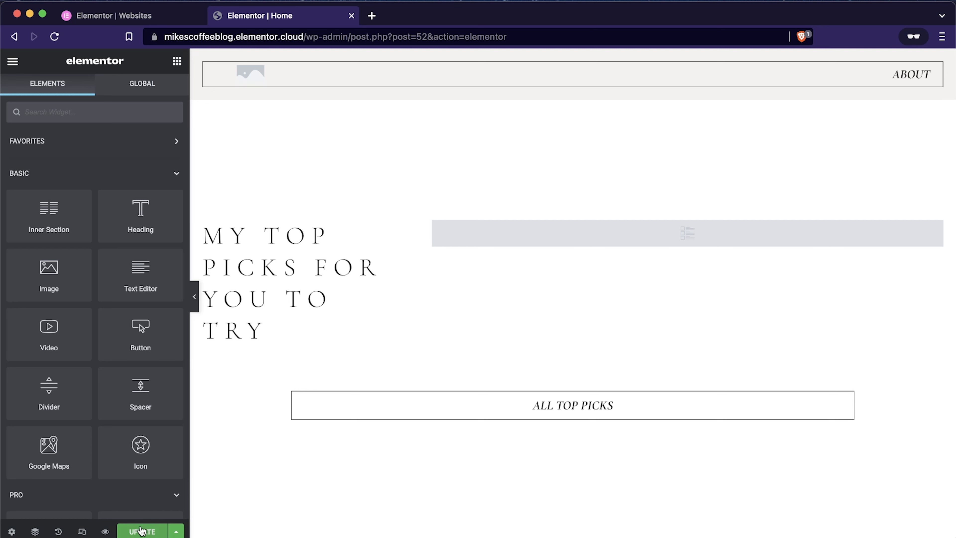
# Step: Restore the deleted duplicate section by going back to the Section Moved entry in the history, and delete it again
pyautogui.click(58, 531)
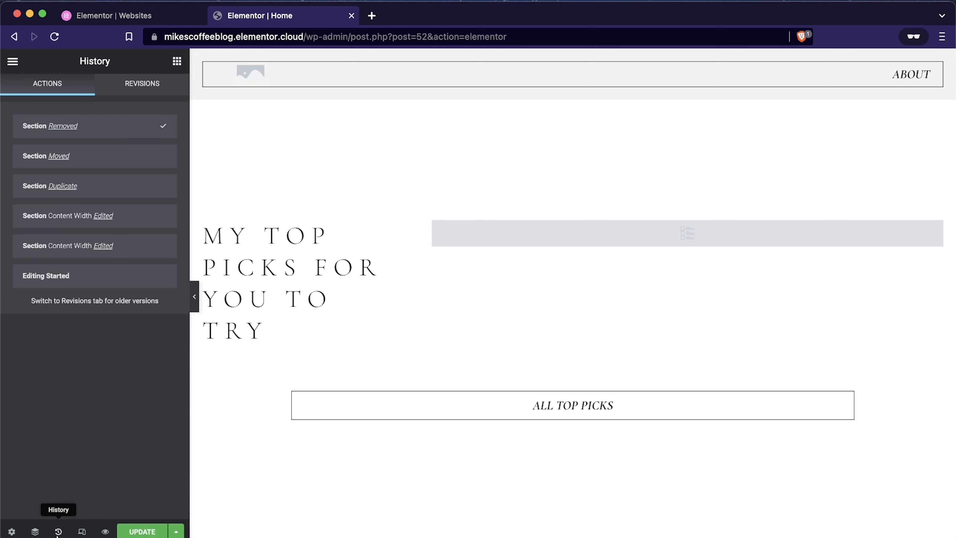
pyautogui.click(164, 156)
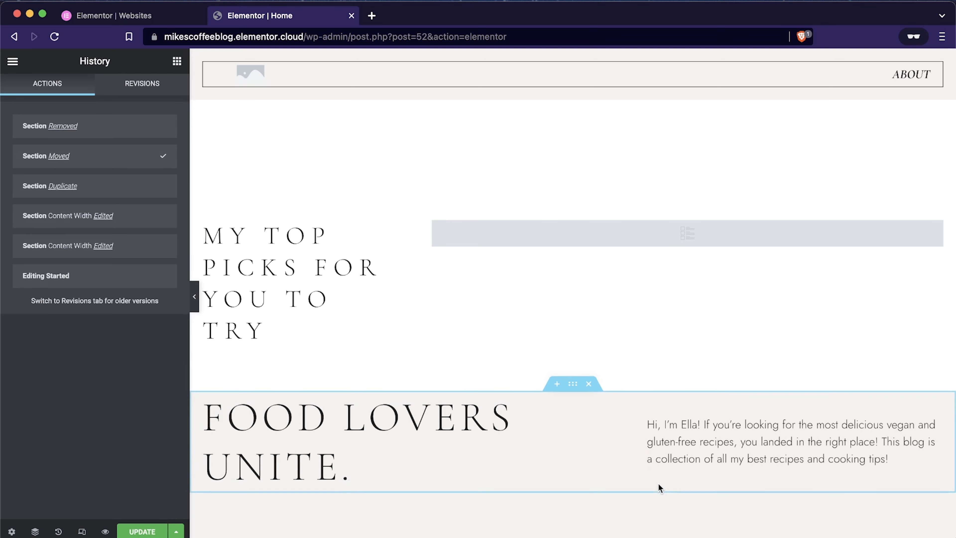
pyautogui.scroll(-2, 658, 485)
pyautogui.scroll(-2, 659, 485)
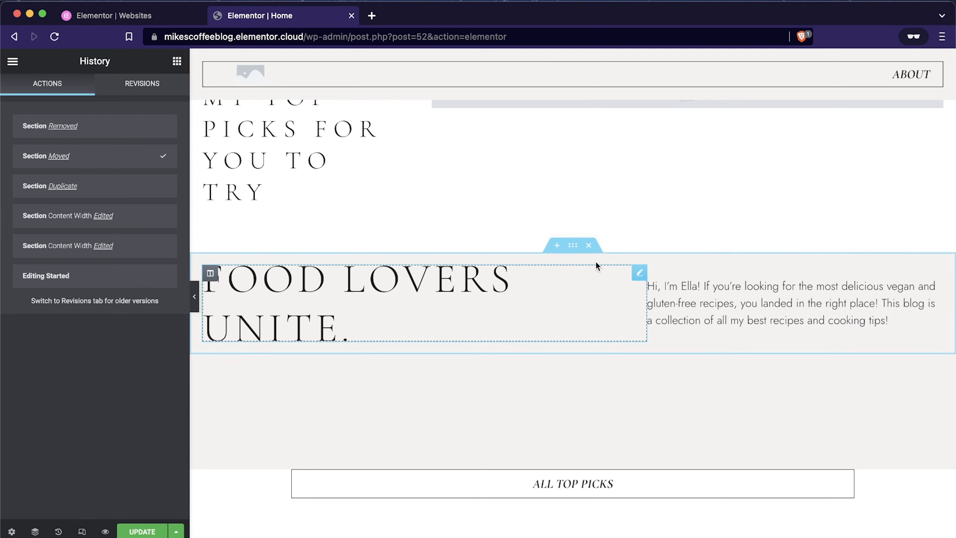
pyautogui.click(589, 246)
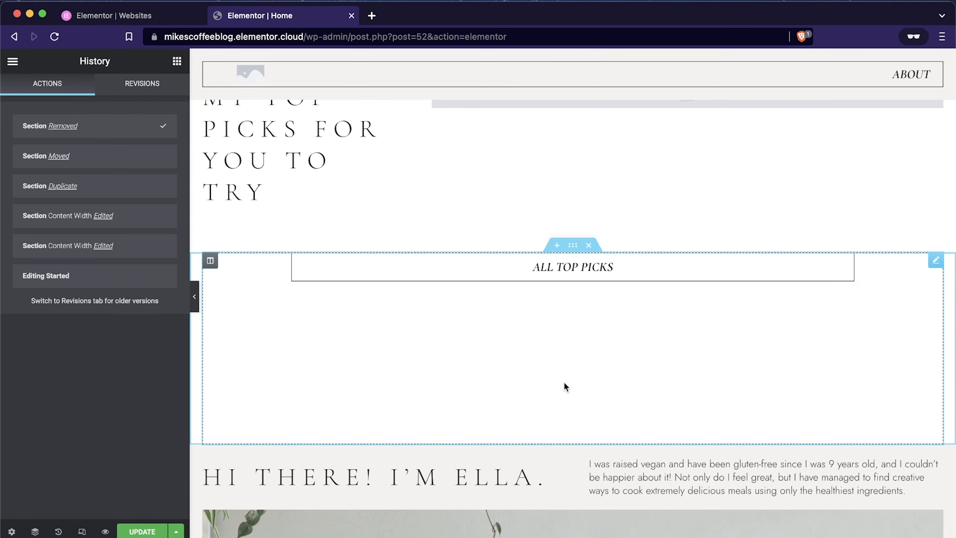
# Step: Remove the empty section placeholder between the hero image and the "Food lovers unite" section
pyautogui.scroll(15, 564, 382)
pyautogui.scroll(10, 564, 381)
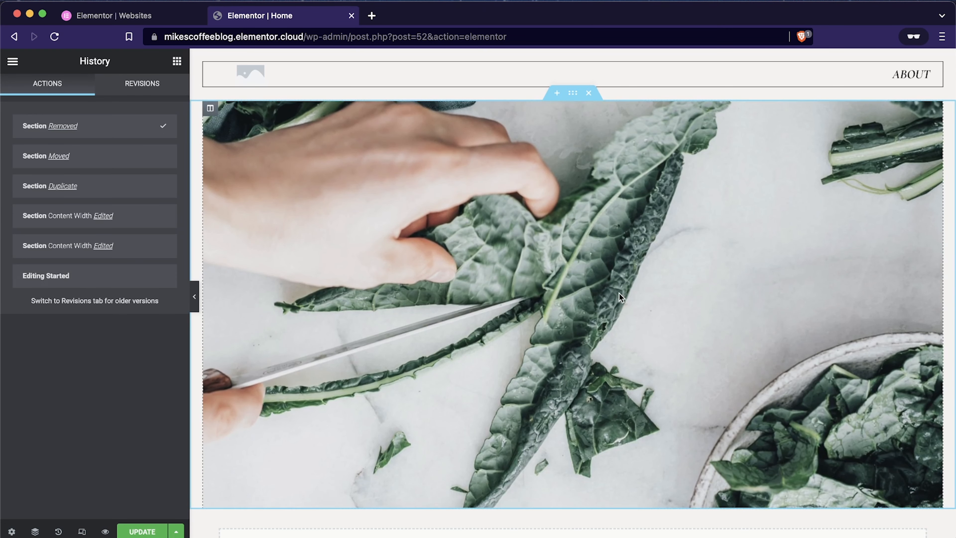
pyautogui.scroll(-10, 594, 122)
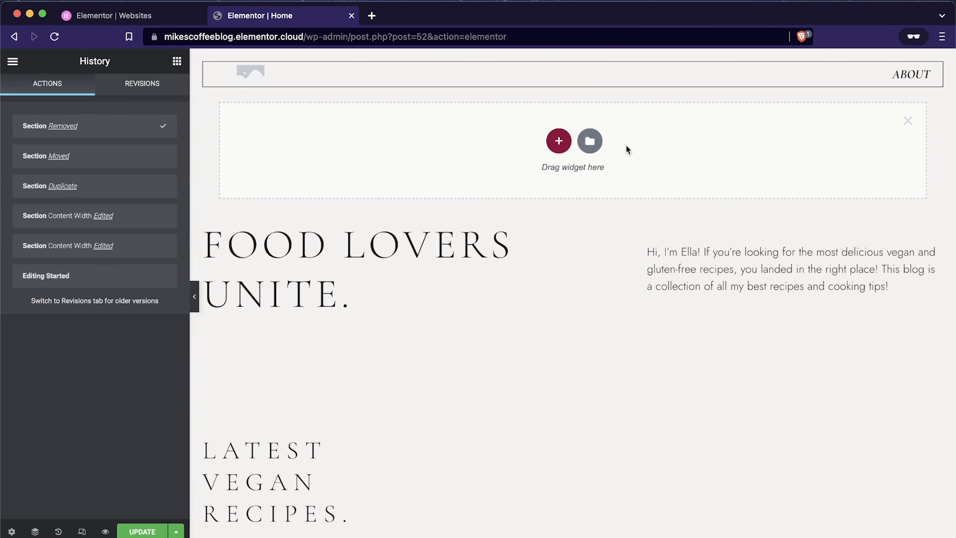
pyautogui.click(908, 120)
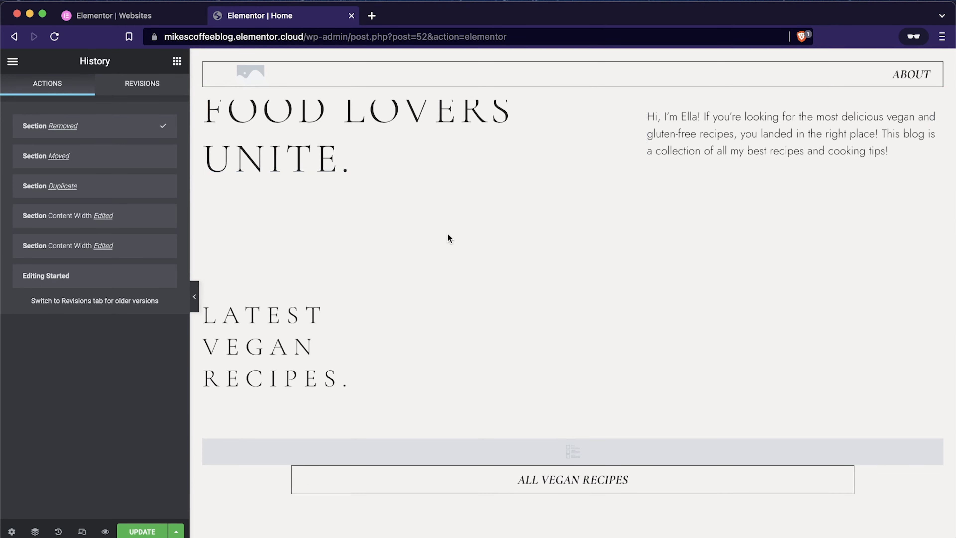
# Step: Change the welcome heading below the hero image to "Coffee lovers unite."
pyautogui.scroll(3, 449, 237)
pyautogui.click(330, 233)
pyautogui.press('BackSpace')
pyautogui.press('BackSpace')
pyautogui.press('BackSpace')
pyautogui.press('BackSpace')
pyautogui.write('Coffee')
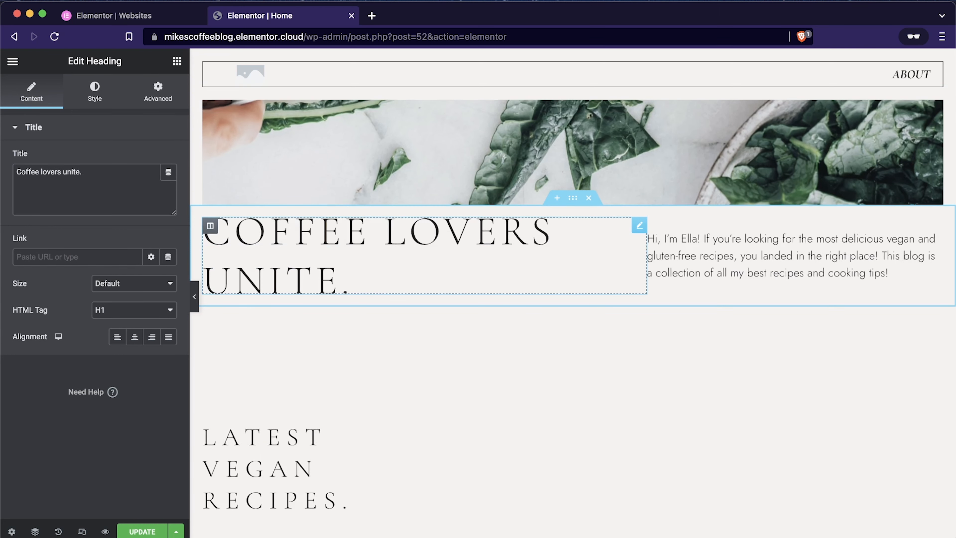
# Step: Replace the template name in the introduction paragraph beside the welcome heading with the blog author's first name
pyautogui.click(891, 272)
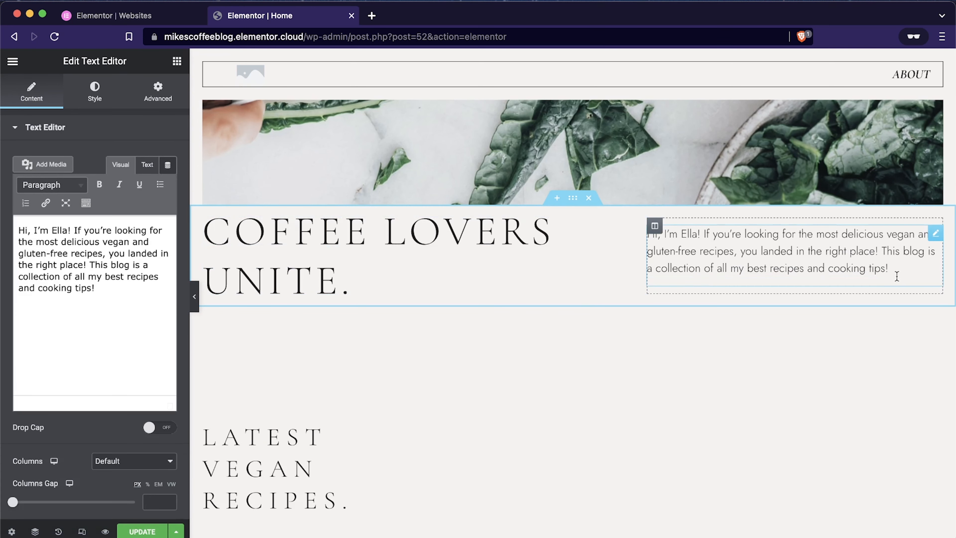
pyautogui.press('BackSpace')
pyautogui.press('BackSpace')
pyautogui.press('BackSpace')
pyautogui.press('BackSpace')
pyautogui.write('Mie')
pyautogui.press('BackSpace')
pyautogui.write('ke')
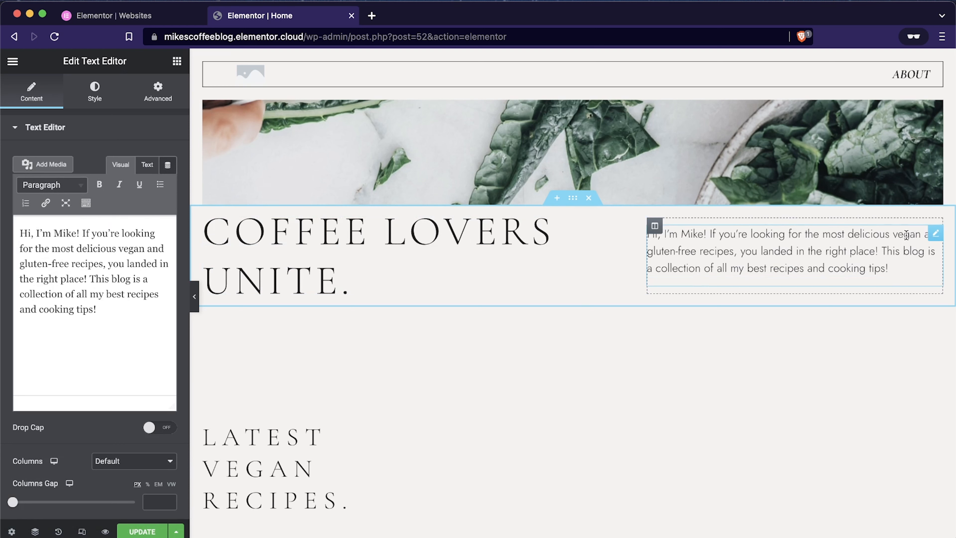
# Step: In the introduction paragraph, replace "vegan" with "coffee" and "gluten-free" with "tea"
pyautogui.press('BackSpace')
pyautogui.press('BackSpace')
pyautogui.press('BackSpace')
pyautogui.press('BackSpace')
pyautogui.press('BackSpace')
pyautogui.press('BackSpace')
pyautogui.write('coffee')
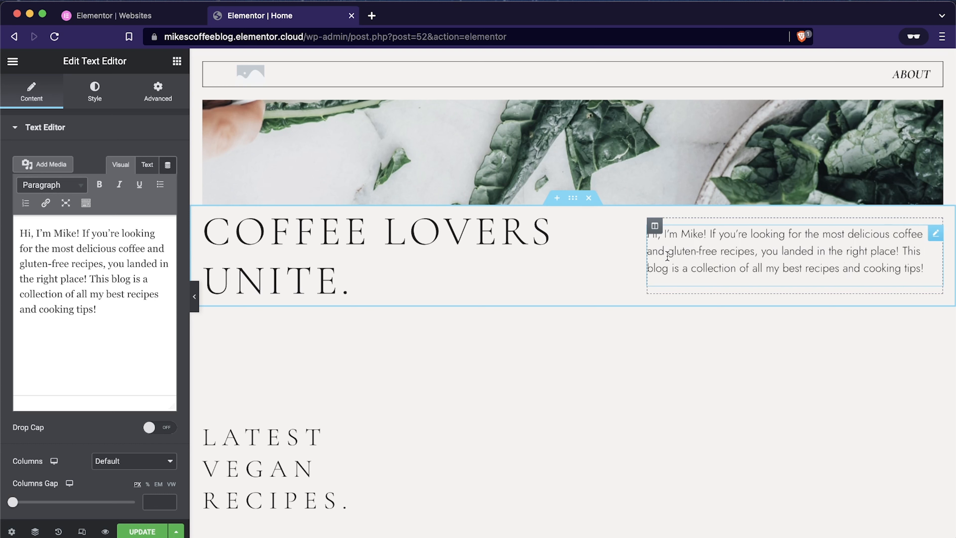
pyautogui.moveTo(668, 251); pyautogui.dragTo(714, 253)
pyautogui.write('tea')
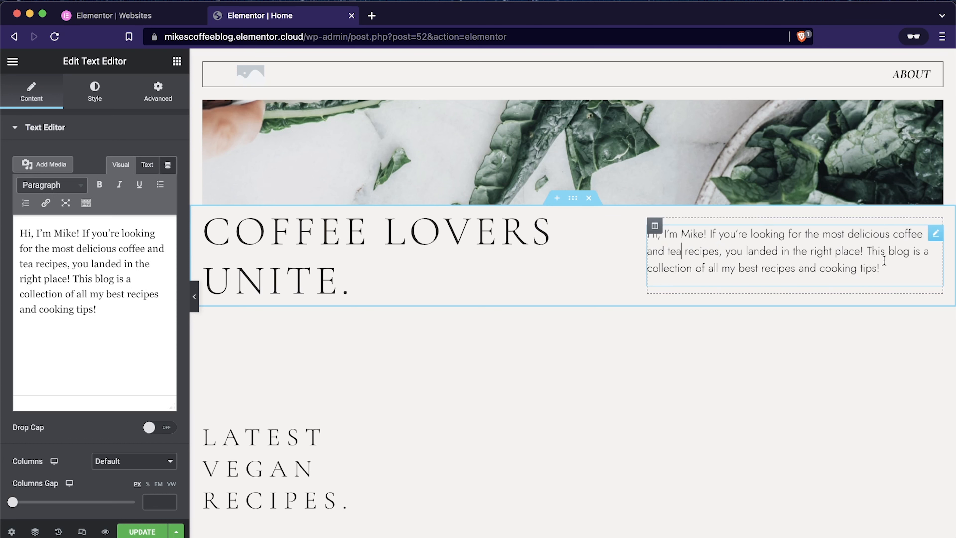
pyautogui.click(880, 268)
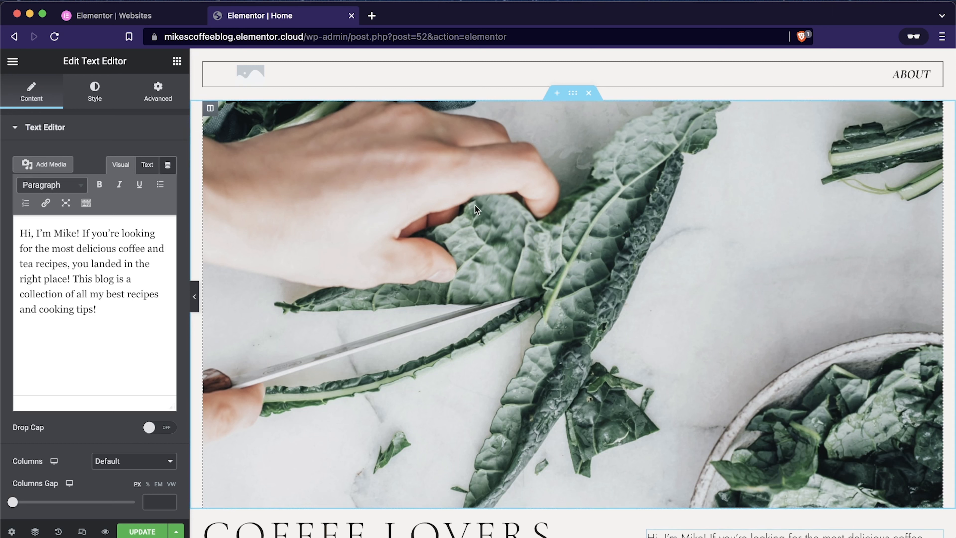
# Step: Open the hero column's background image setting to choose a new image, looking at the file upload option without uploading anything
pyautogui.click(211, 109)
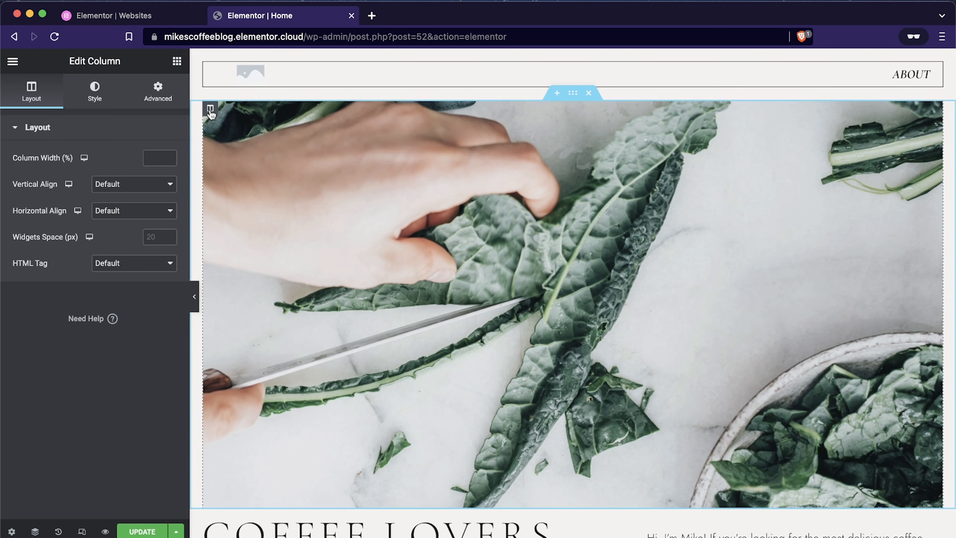
pyautogui.click(94, 94)
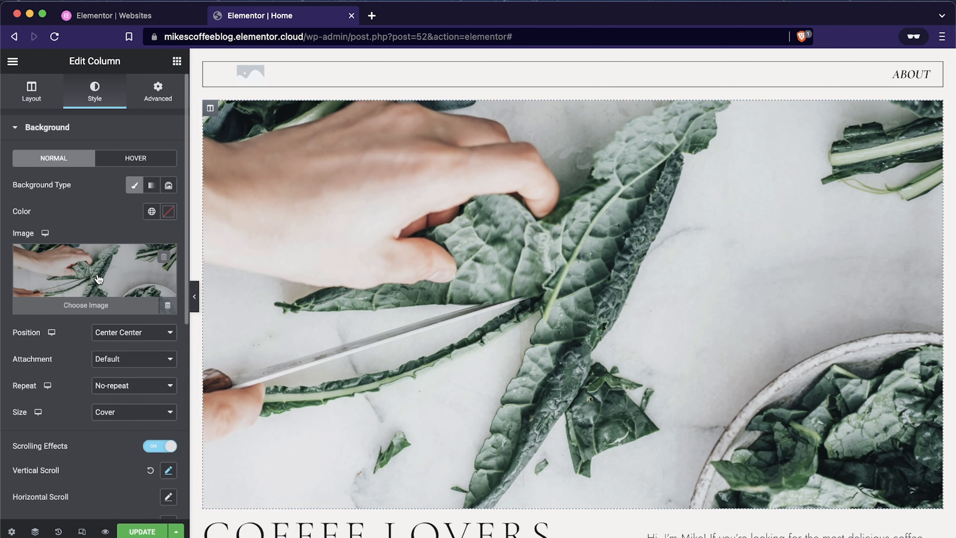
pyautogui.click(105, 307)
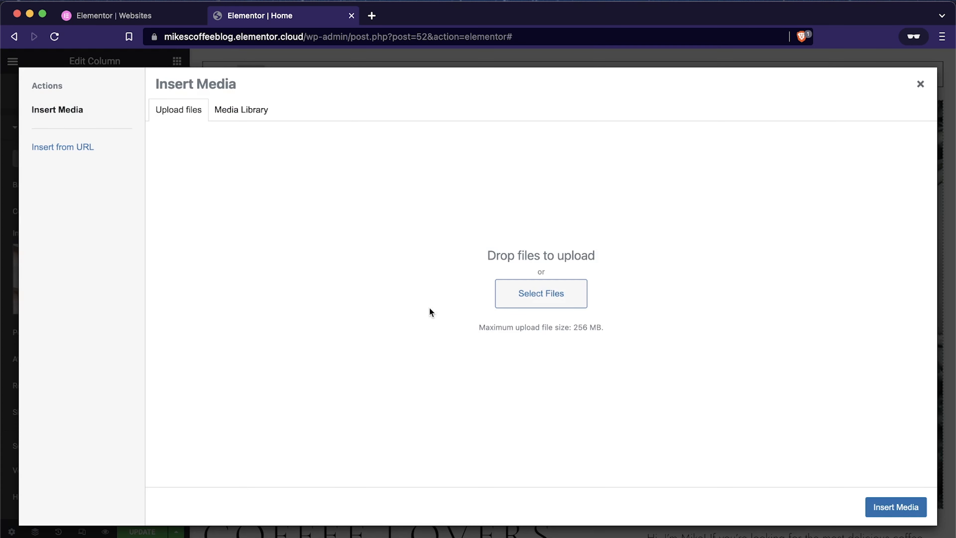
pyautogui.click(559, 302)
pyautogui.click(644, 395)
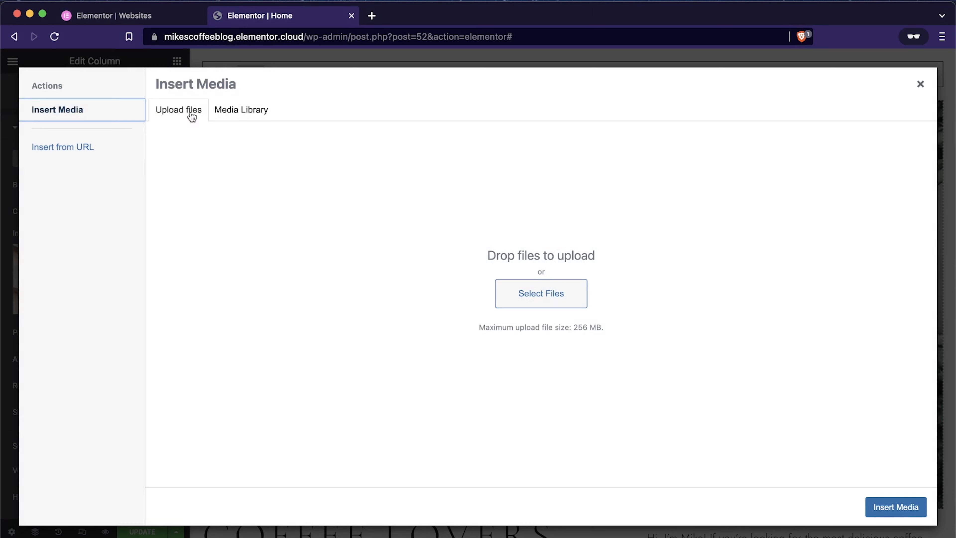
# Step: Set the hero column's background to the existing library image coffee-beans-6234238_1280.jpeg, showing beans spilling from a blue jar
pyautogui.click(238, 113)
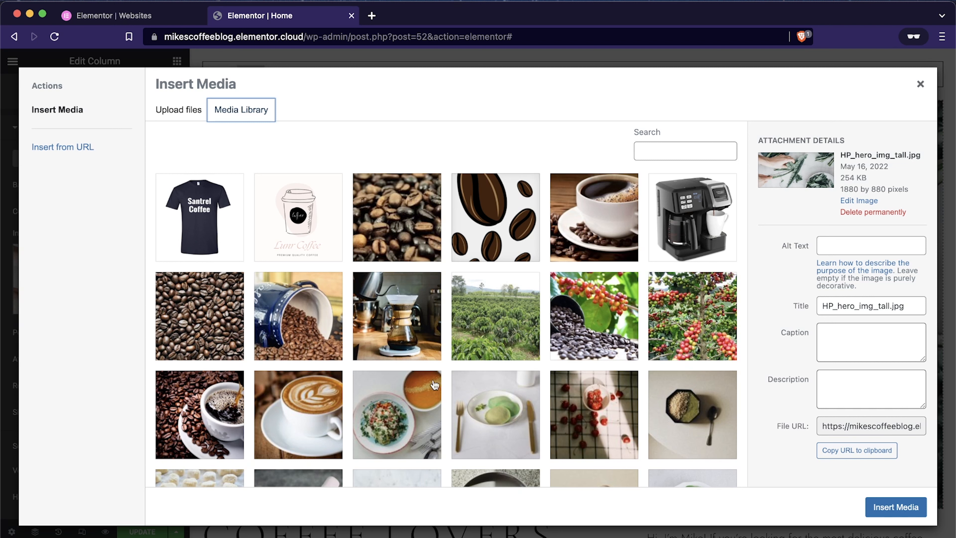
pyautogui.click(379, 331)
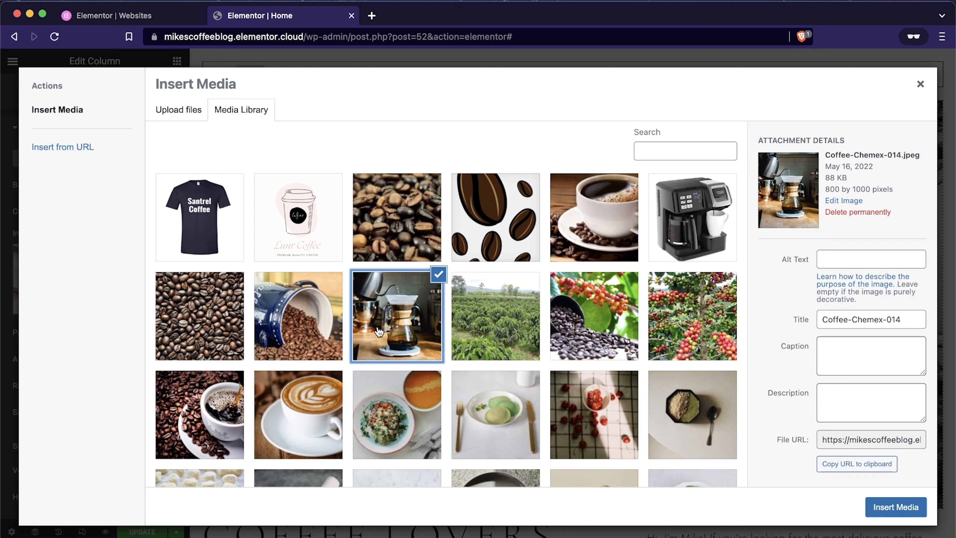
pyautogui.click(469, 333)
pyautogui.click(320, 323)
pyautogui.click(199, 317)
pyautogui.click(307, 332)
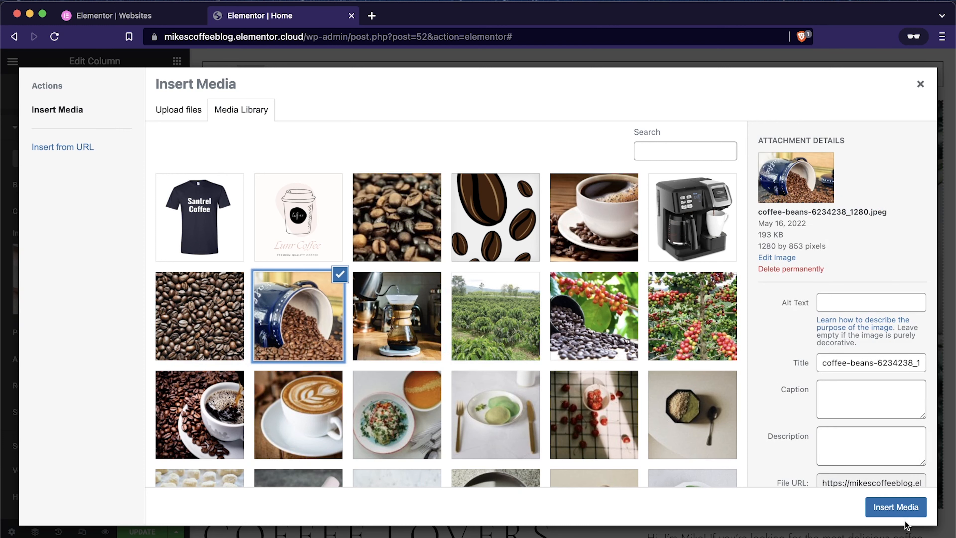
pyautogui.click(901, 509)
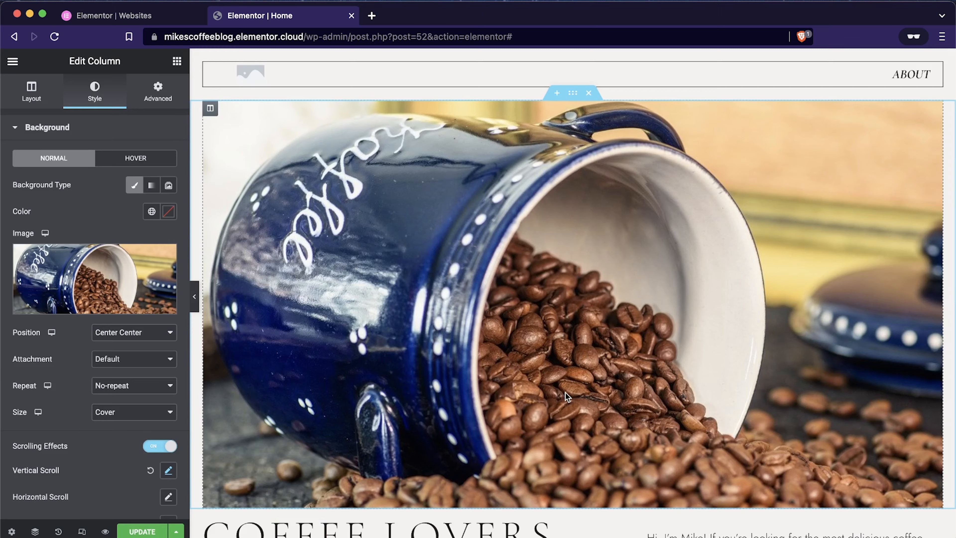
# Step: Examine the new hero image together with the welcome text and the latest recipes section below it
pyautogui.scroll(-3, 565, 393)
pyautogui.scroll(2, 565, 392)
pyautogui.scroll(1, 533, 434)
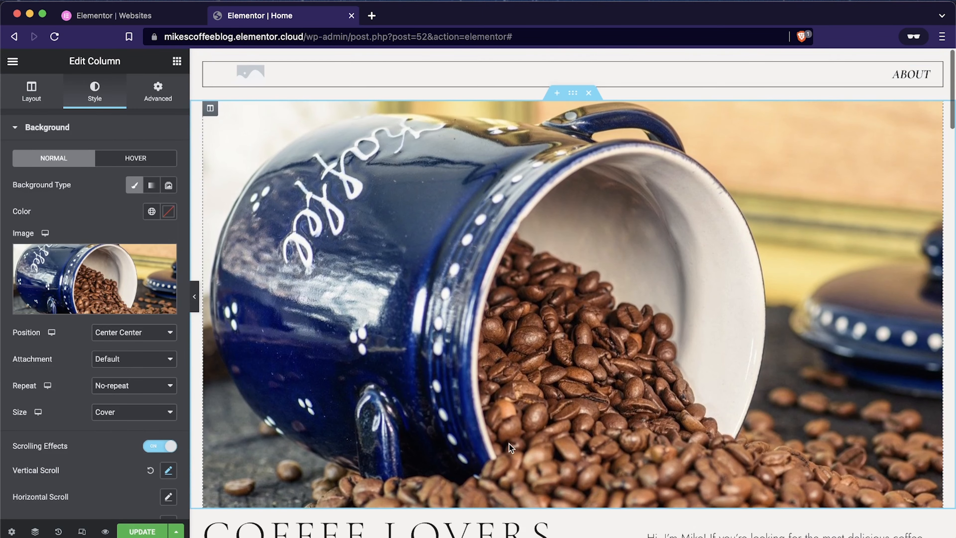
pyautogui.scroll(-4, 484, 443)
pyautogui.scroll(4, 484, 442)
pyautogui.scroll(-5, 484, 442)
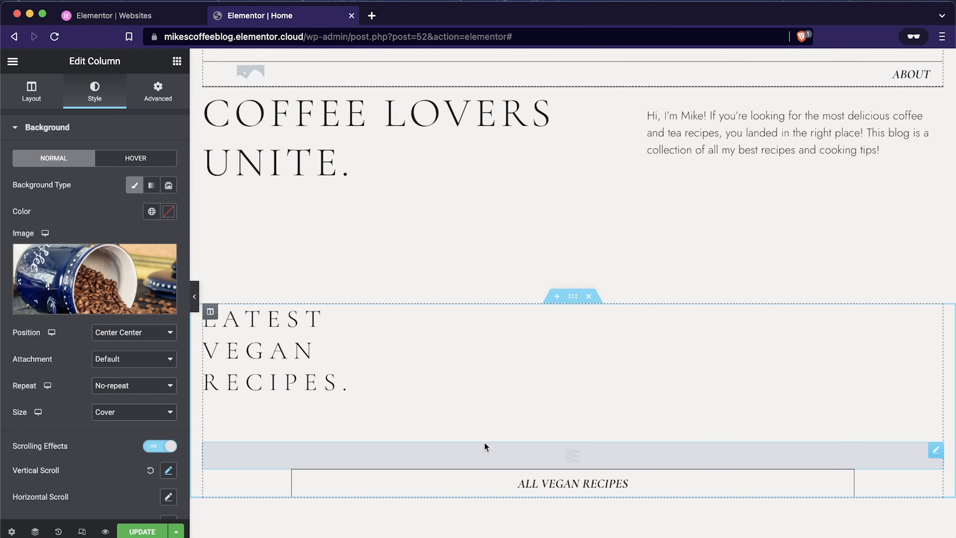
pyautogui.scroll(5, 622, 380)
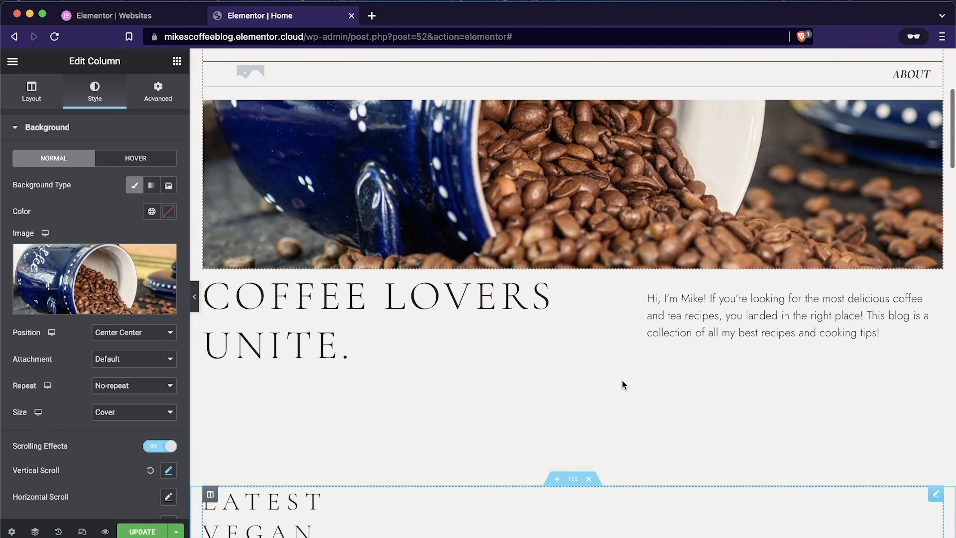
pyautogui.scroll(-3, 622, 380)
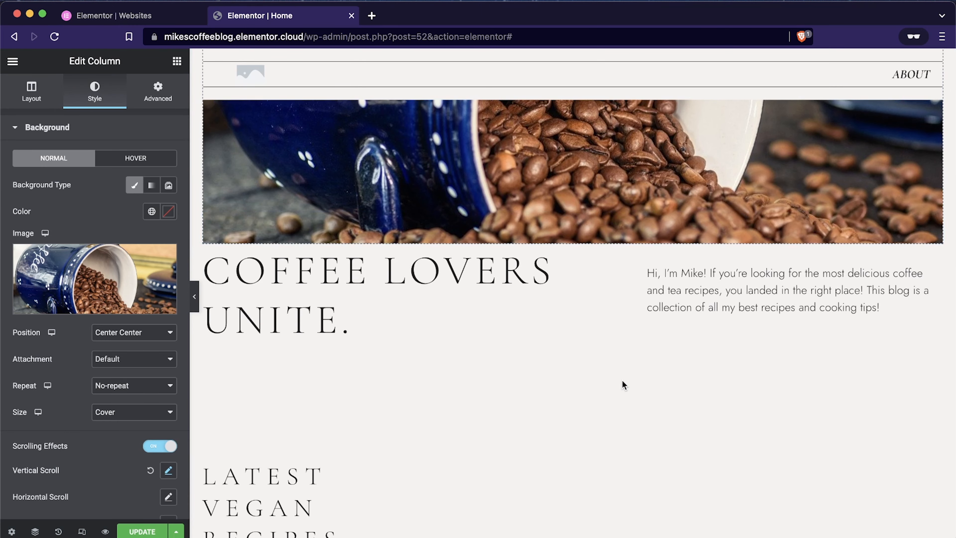
pyautogui.scroll(-4, 623, 381)
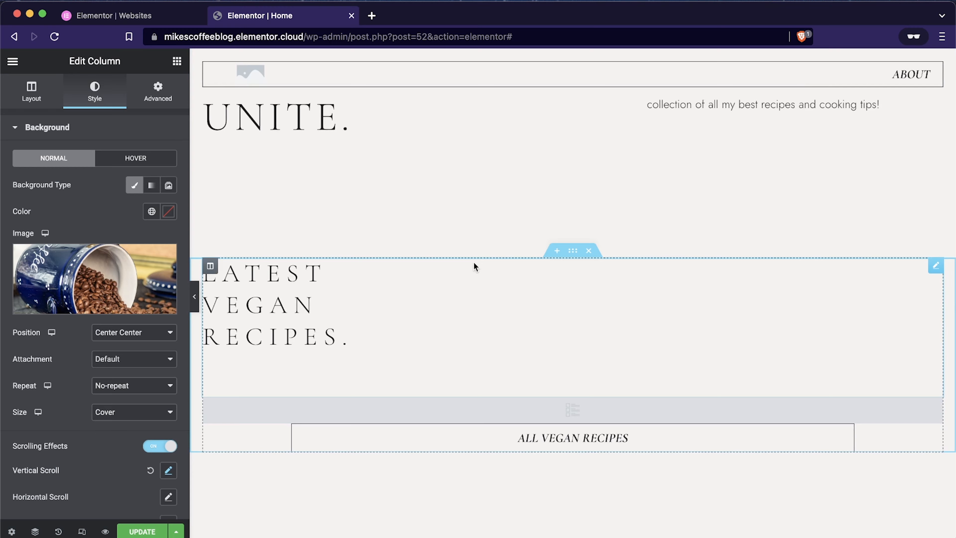
pyautogui.scroll(1, 474, 260)
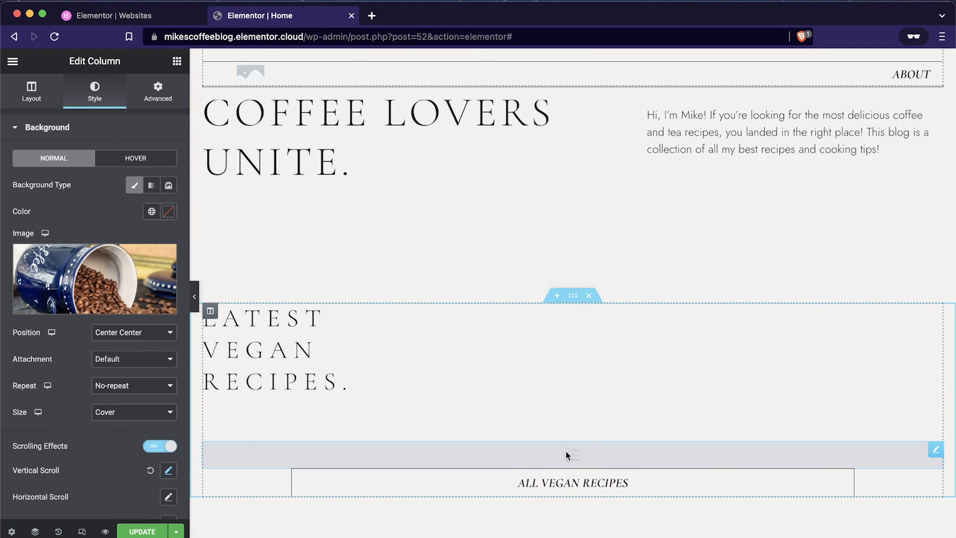
# Step: Preview the home page in a separate tab, review its recipe sections, and close the preview
pyautogui.click(652, 456)
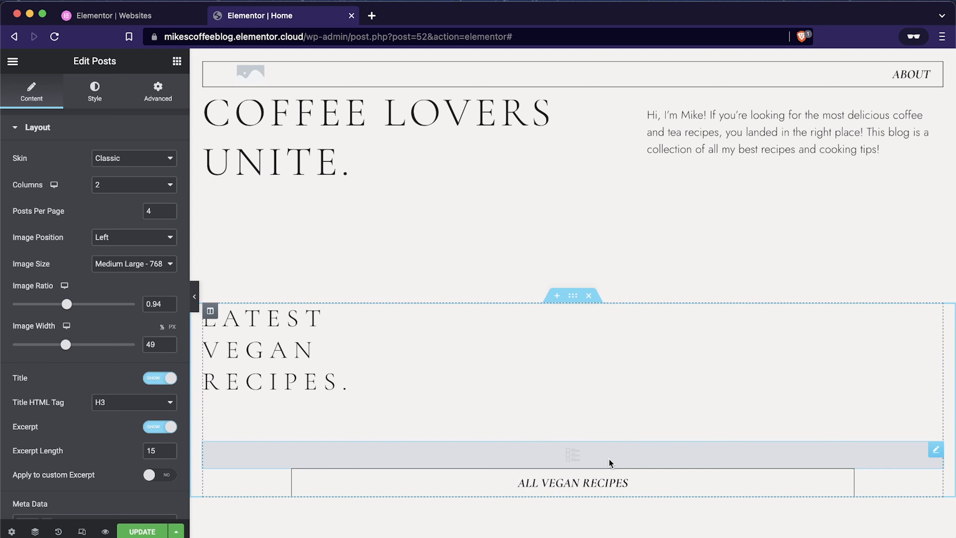
pyautogui.click(104, 531)
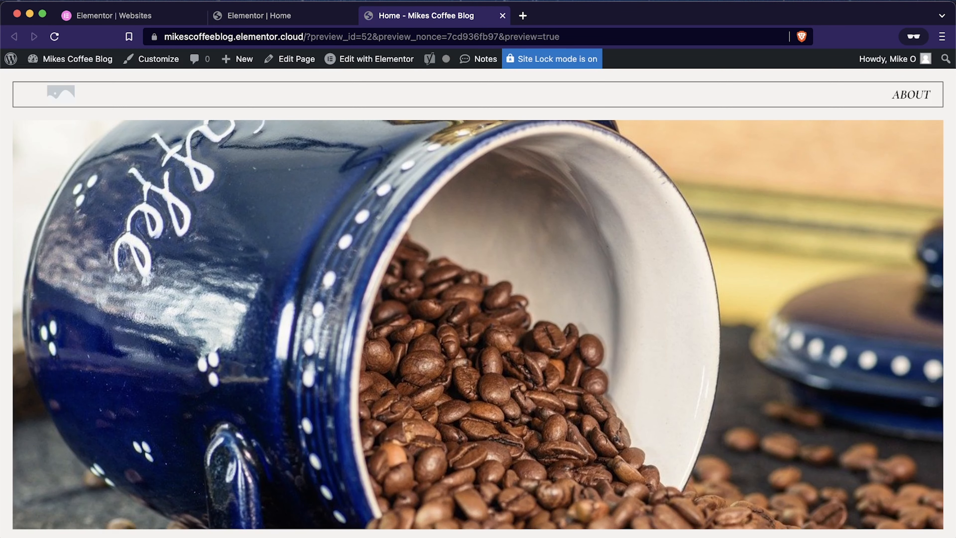
pyautogui.scroll(-15, 485, 392)
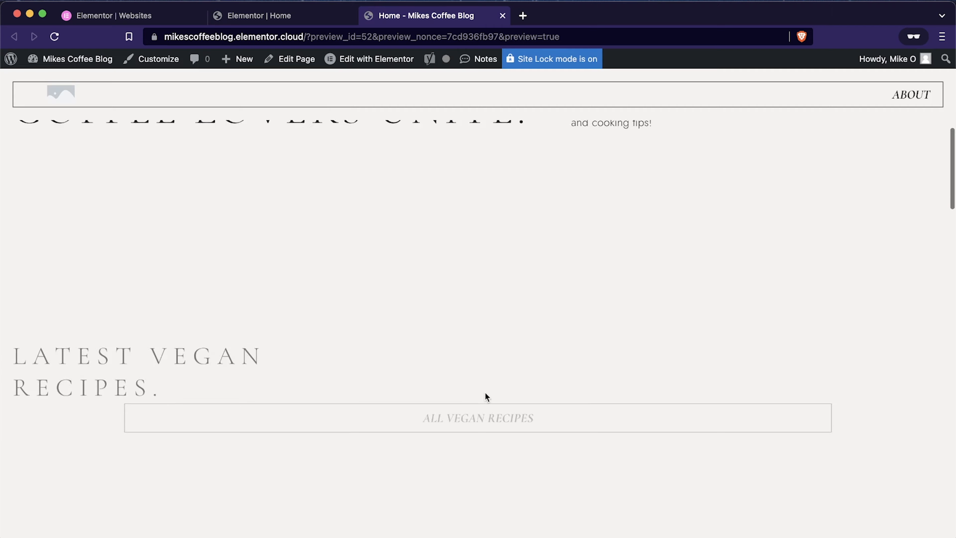
pyautogui.scroll(-2, 485, 392)
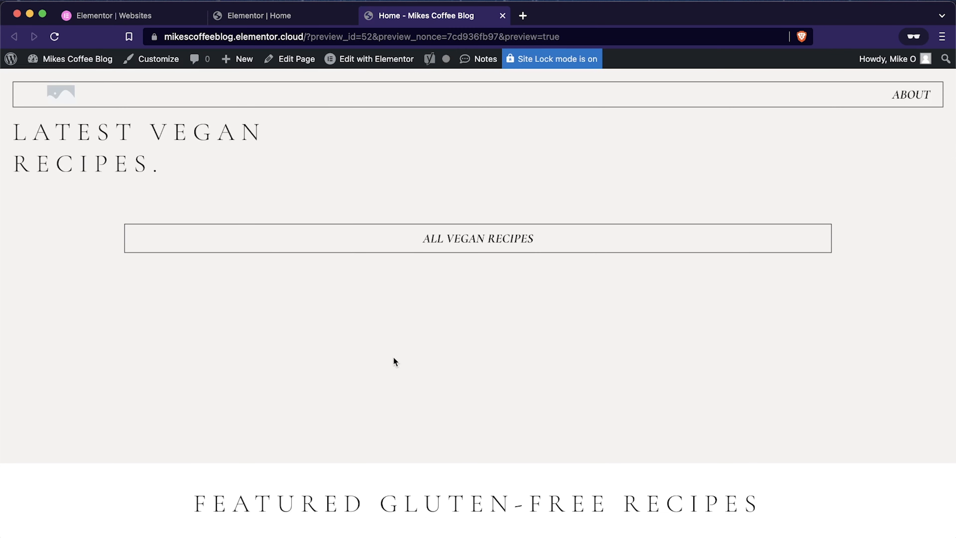
pyautogui.scroll(-6, 480, 398)
pyautogui.scroll(8, 480, 398)
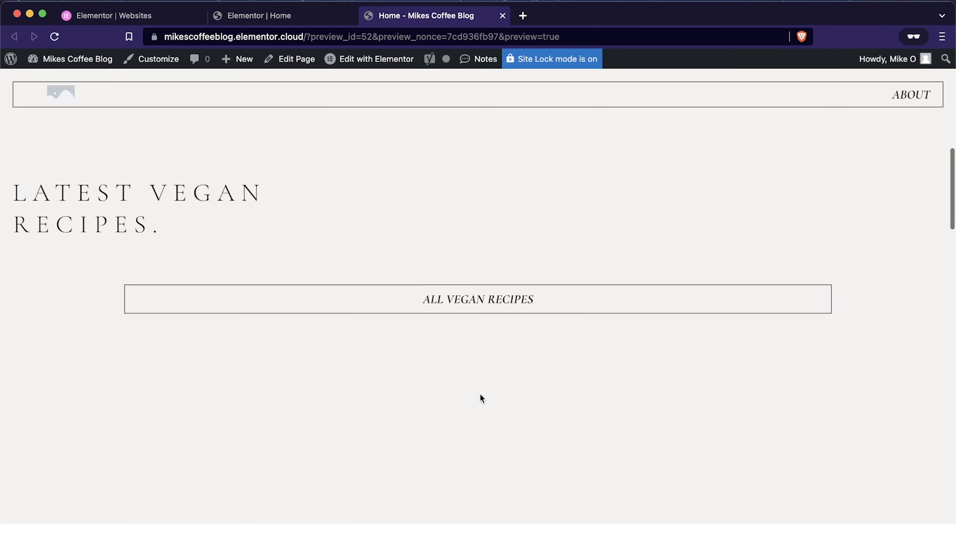
pyautogui.scroll(-8, 519, 441)
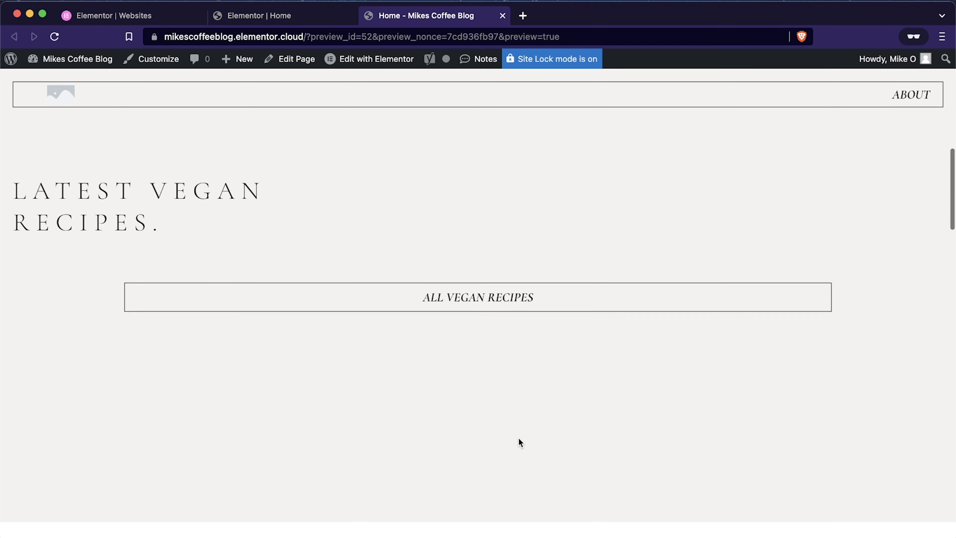
pyautogui.scroll(-10, 519, 440)
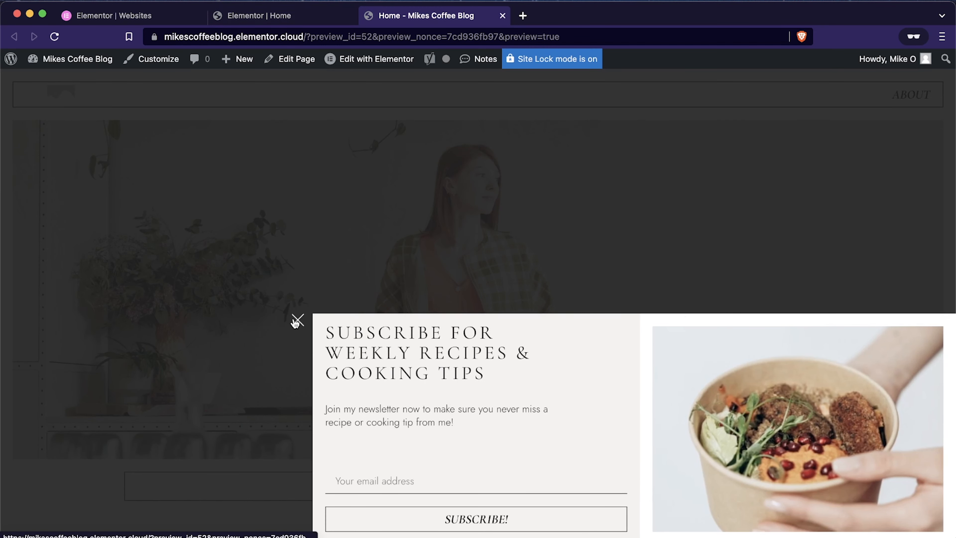
pyautogui.scroll(-10, 398, 407)
pyautogui.scroll(12, 398, 407)
pyautogui.scroll(12, 398, 407)
pyautogui.press('super+r')
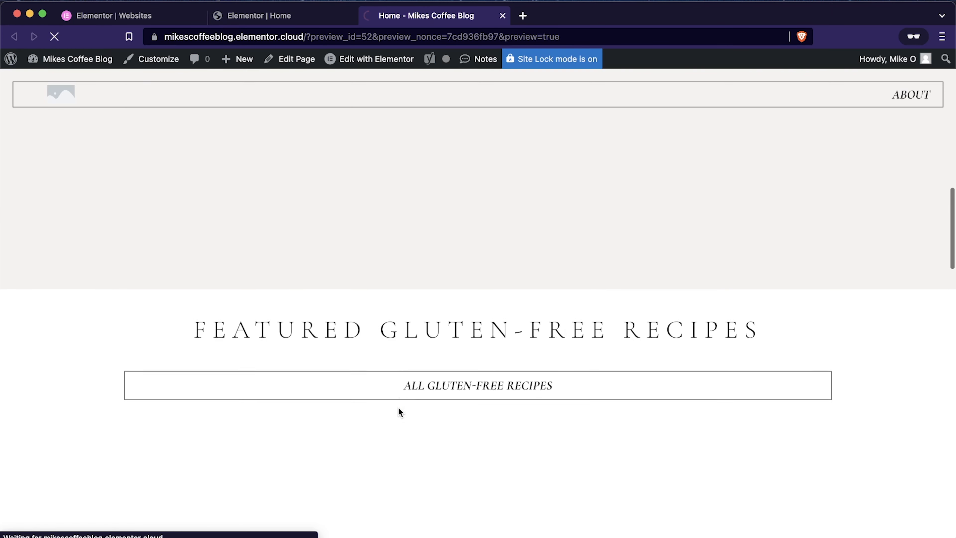
pyautogui.scroll(10, 398, 407)
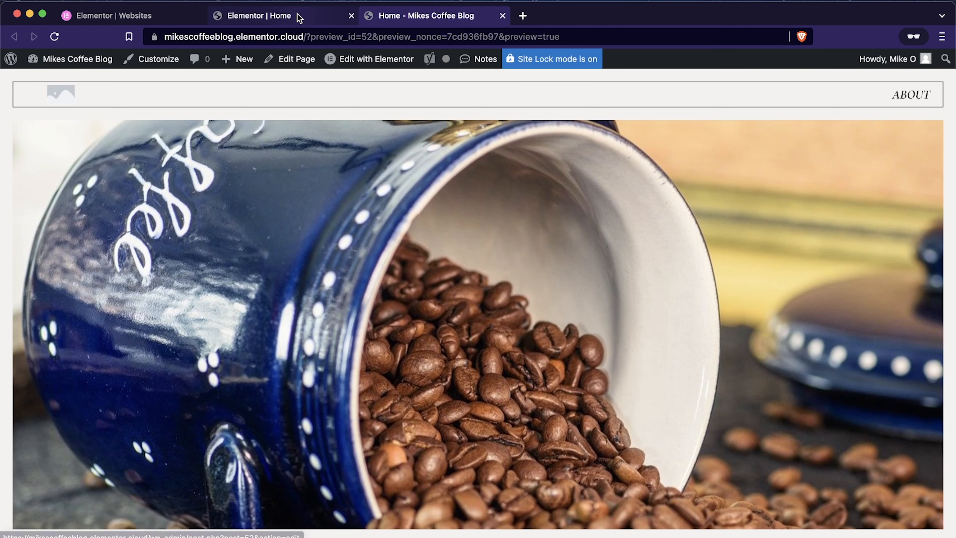
pyautogui.click(299, 17)
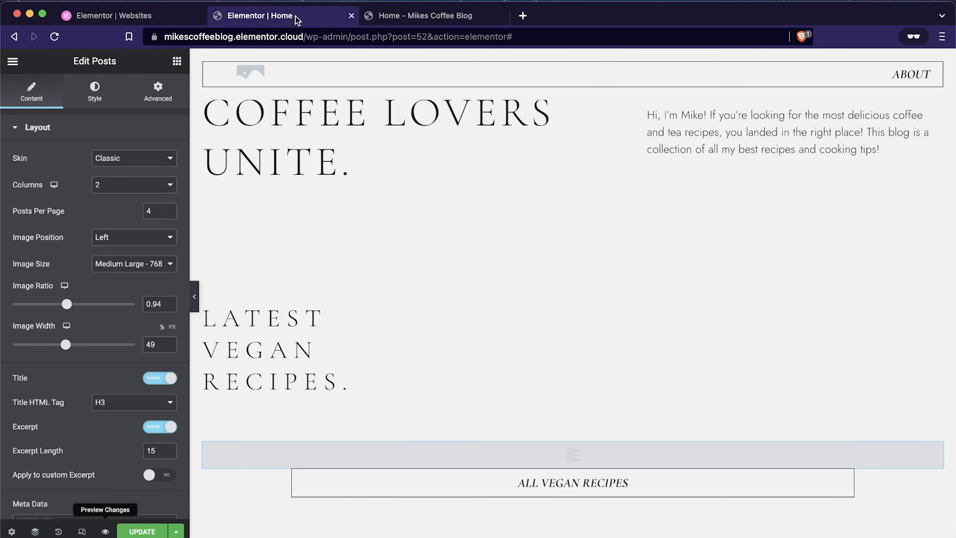
pyautogui.click(503, 16)
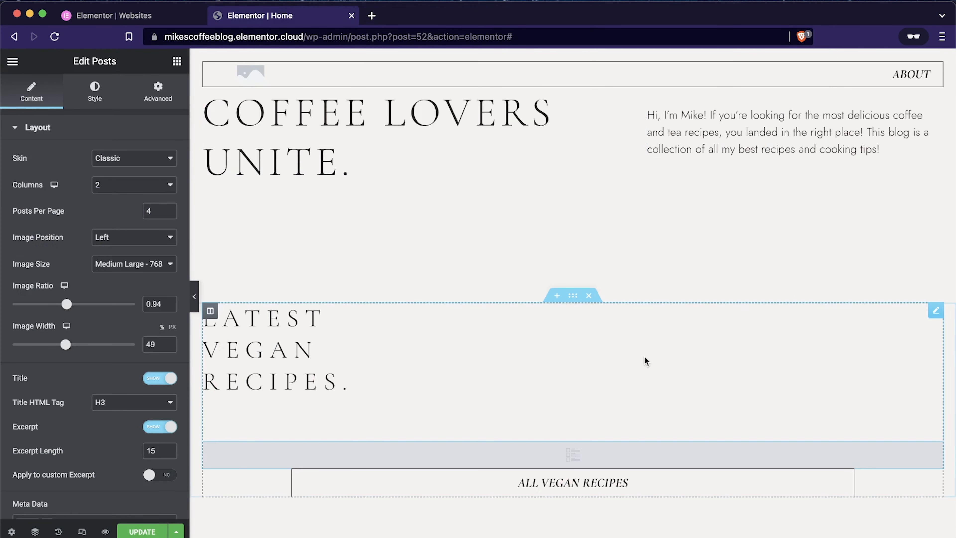
# Step: Delete the latest vegan, featured gluten-free and top picks recipe sections, including the separate All Top Picks button section
pyautogui.click(589, 296)
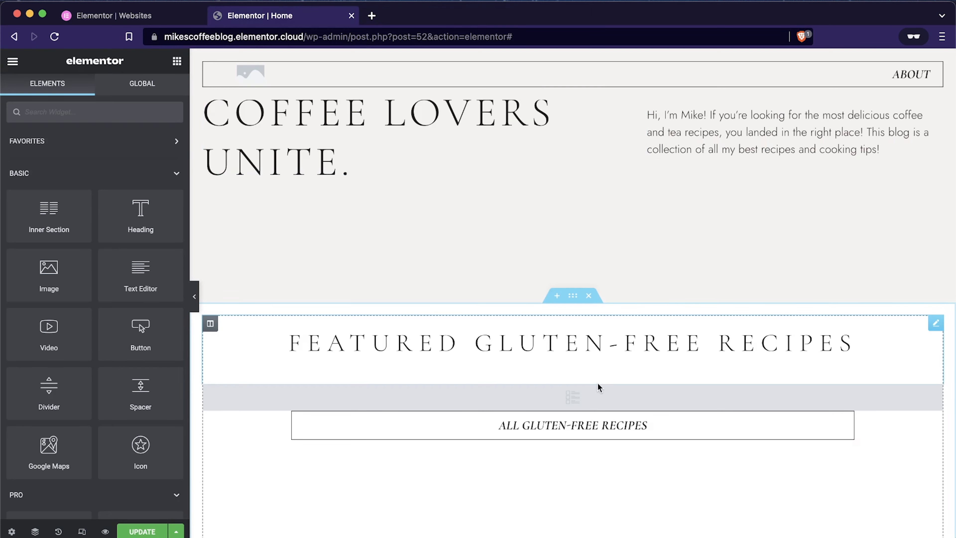
pyautogui.scroll(-3, 597, 387)
pyautogui.click(588, 163)
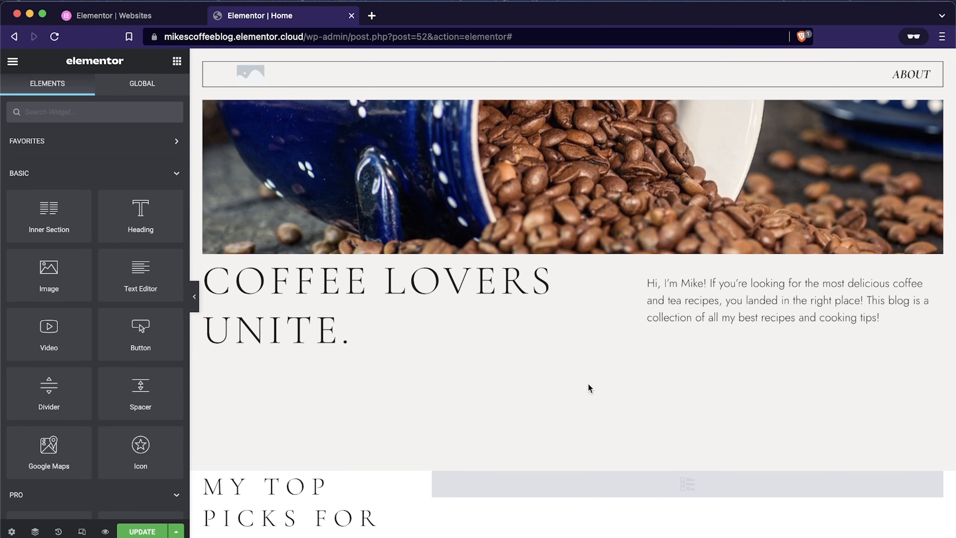
pyautogui.scroll(-5, 589, 387)
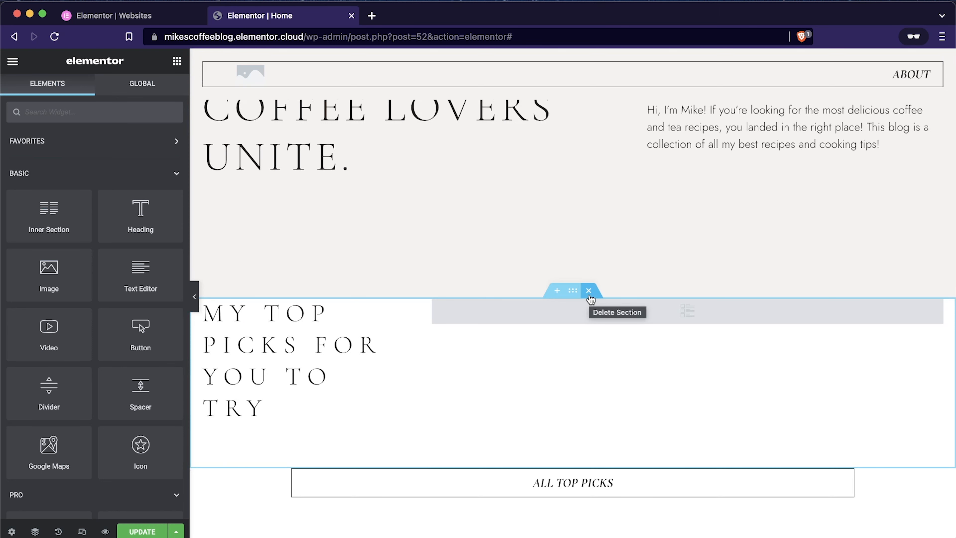
pyautogui.click(589, 293)
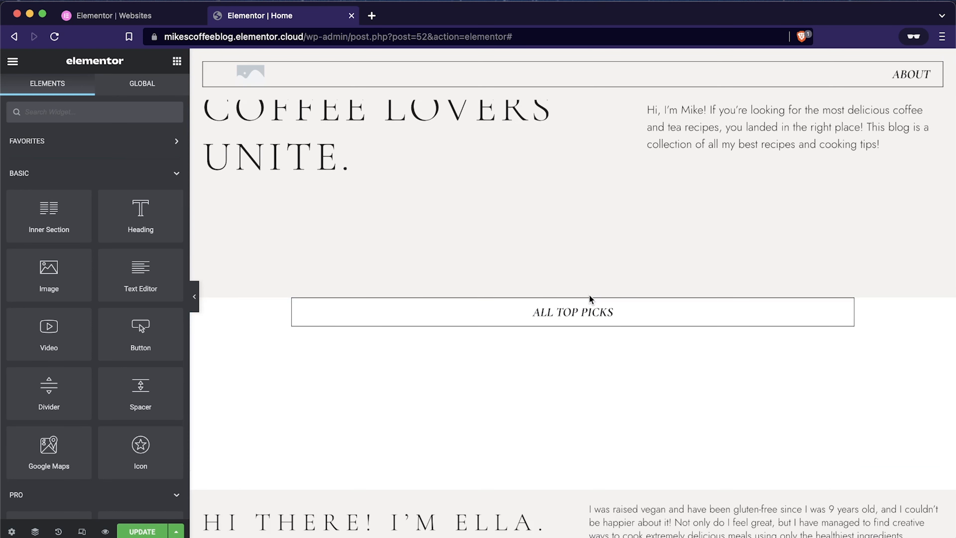
pyautogui.scroll(-2, 603, 377)
pyautogui.click(588, 199)
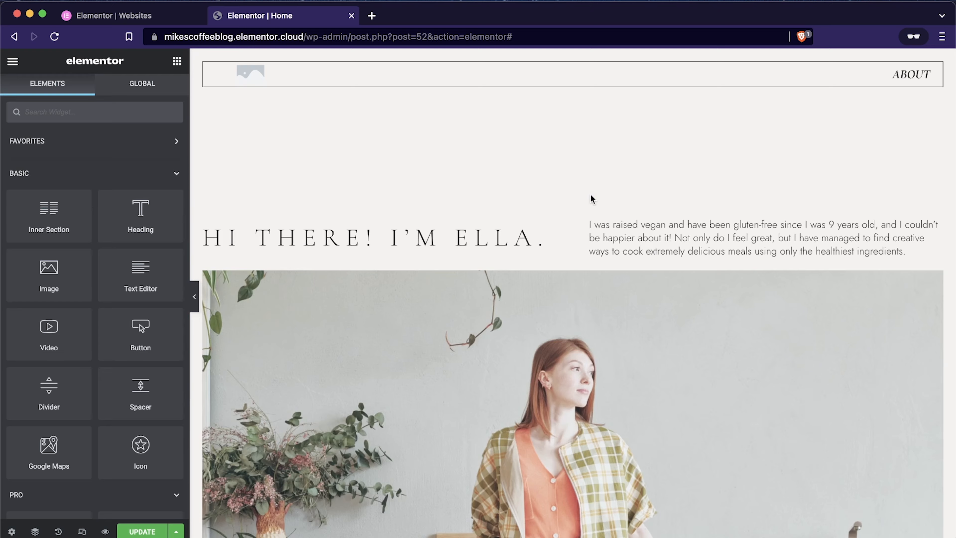
# Step: Examine the remaining home page content from the about introduction down to the newsletter form, social gallery and footer
pyautogui.scroll(-3, 594, 360)
pyautogui.scroll(8, 594, 361)
pyautogui.scroll(-4, 593, 360)
pyautogui.scroll(-3, 594, 360)
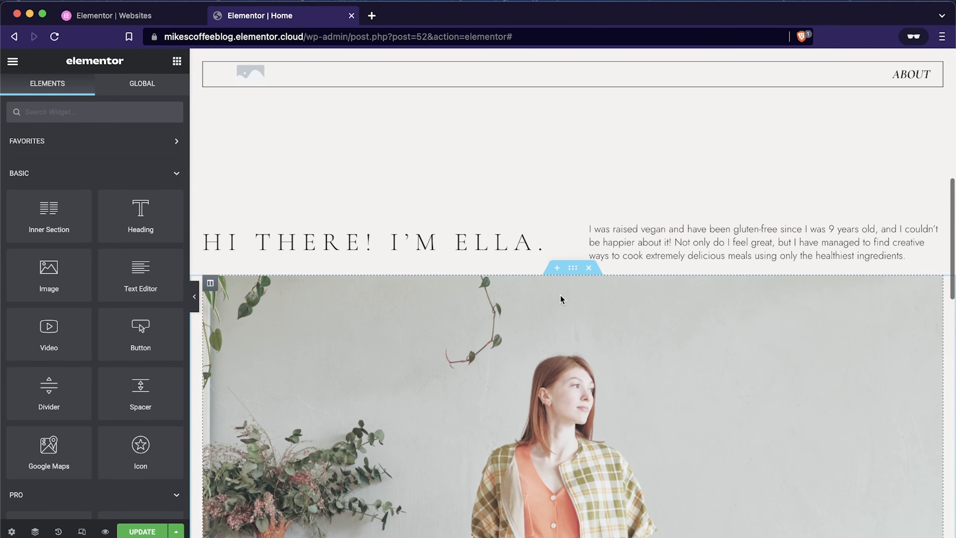
pyautogui.scroll(-5, 514, 274)
pyautogui.scroll(-10, 515, 274)
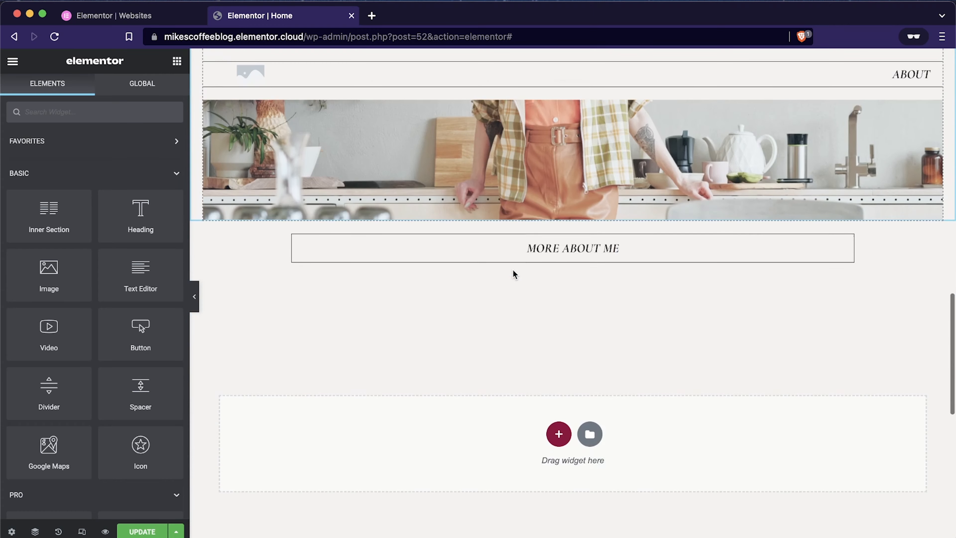
pyautogui.scroll(-8, 515, 274)
pyautogui.scroll(2, 515, 274)
pyautogui.scroll(-2, 515, 274)
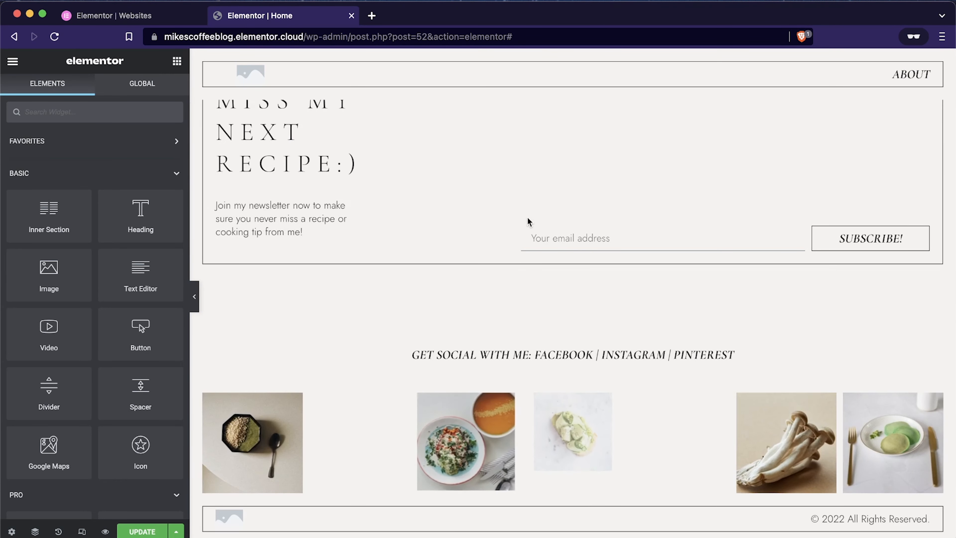
pyautogui.scroll(20, 515, 274)
pyautogui.scroll(-10, 530, 226)
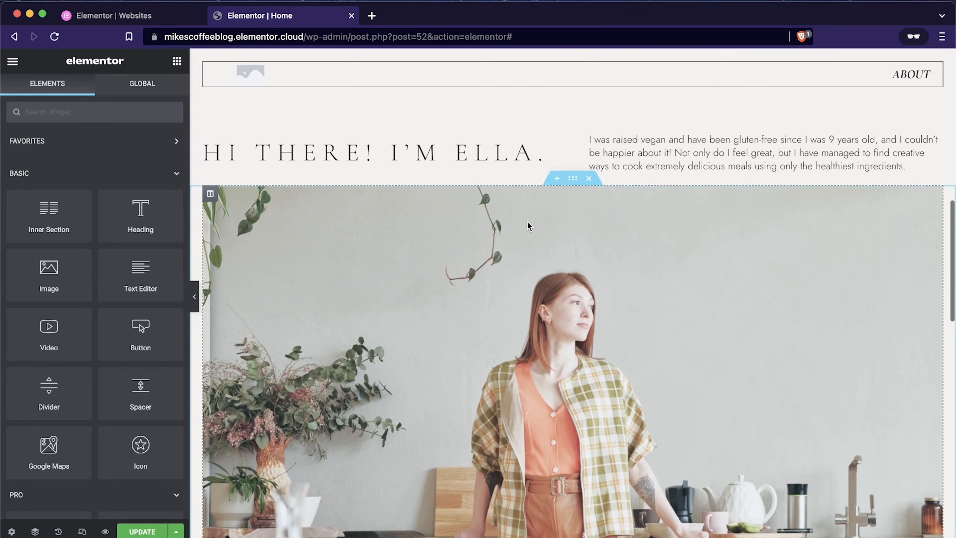
# Step: Replace the about column's background photo of the woman with the library image of a white coffee cup on a saucer with beans
pyautogui.scroll(-2, 658, 319)
pyautogui.scroll(2, 658, 320)
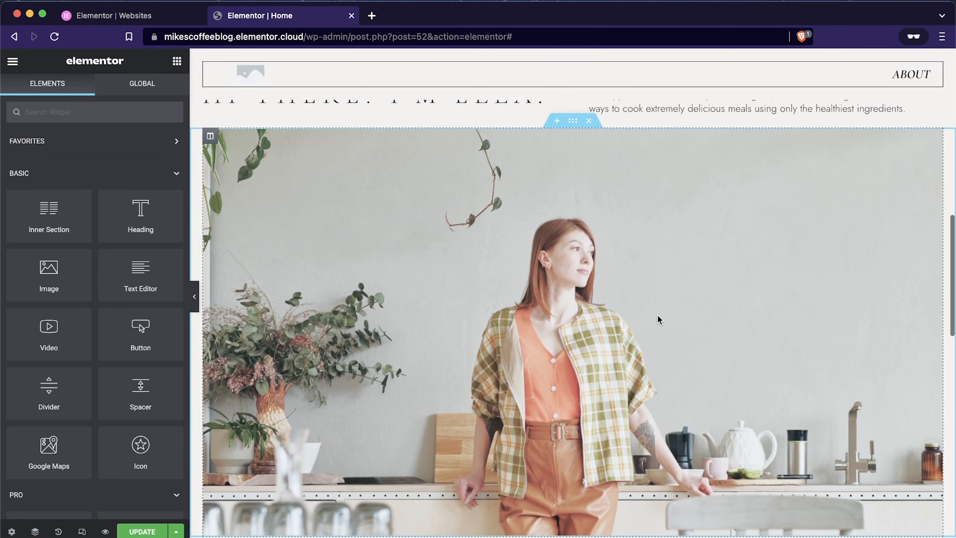
pyautogui.click(210, 138)
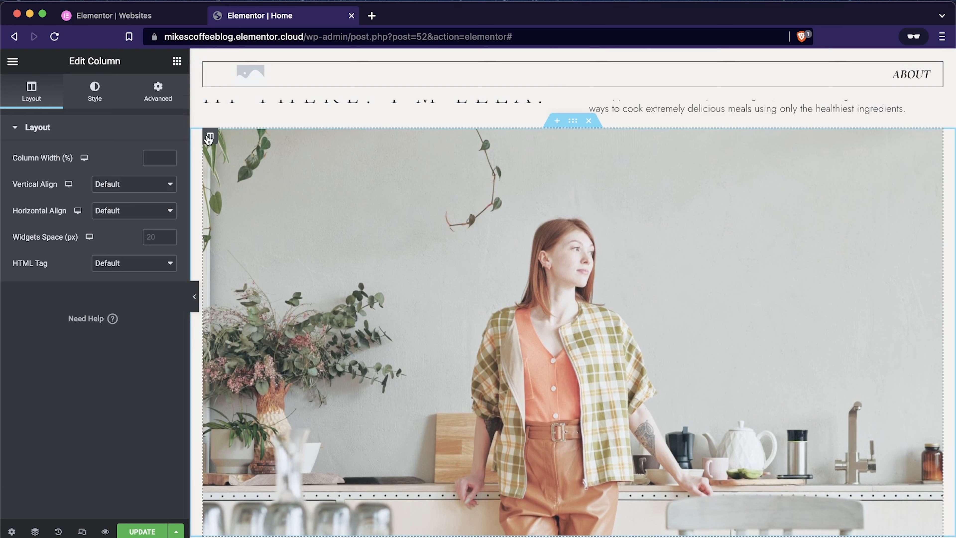
pyautogui.click(94, 93)
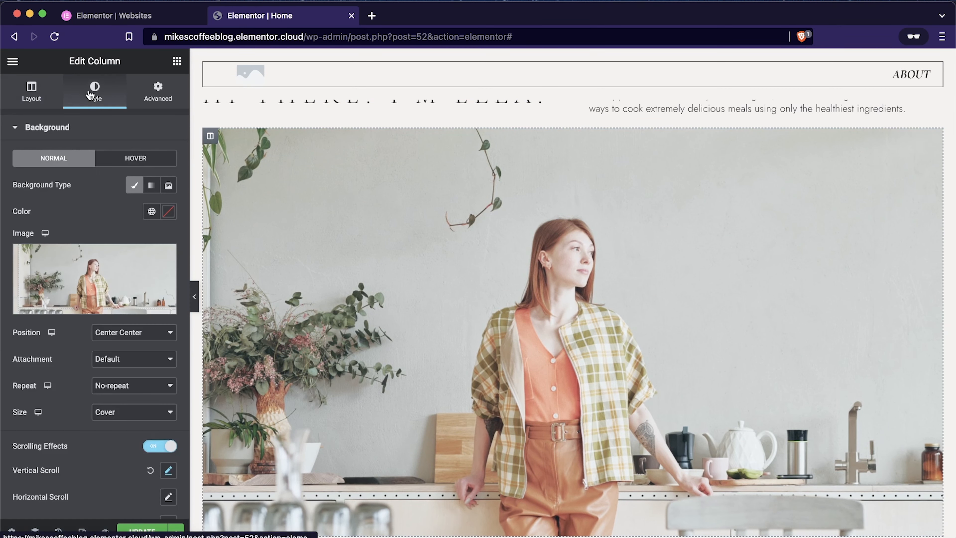
pyautogui.click(98, 306)
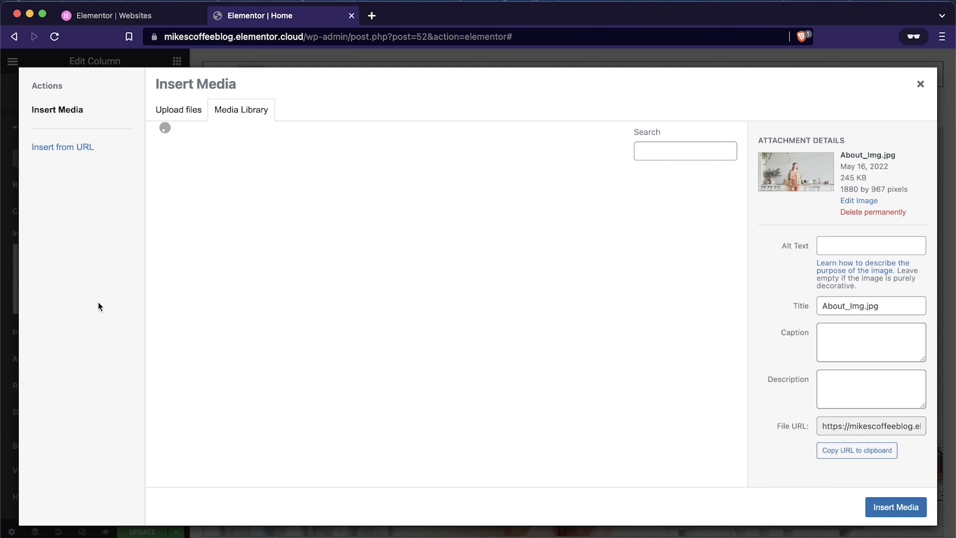
pyautogui.click(607, 228)
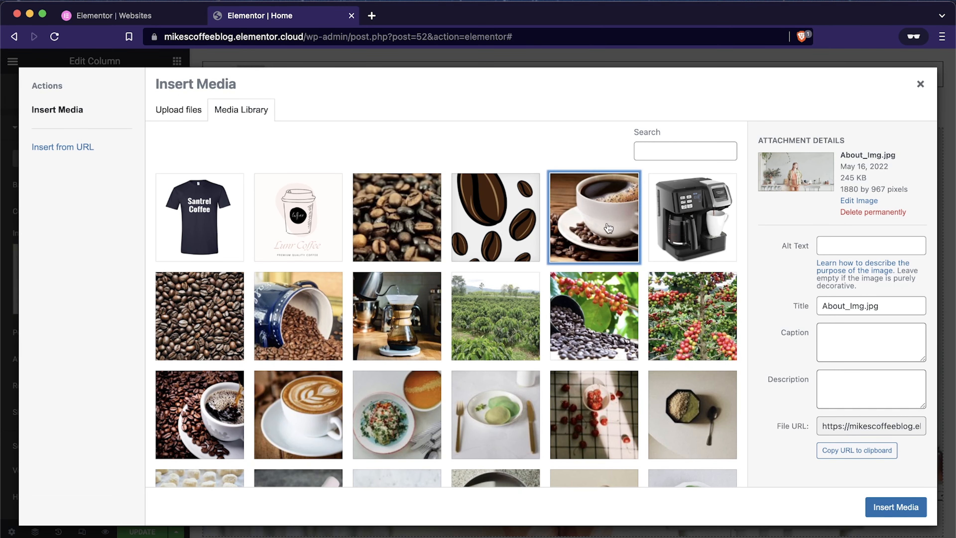
pyautogui.click(904, 507)
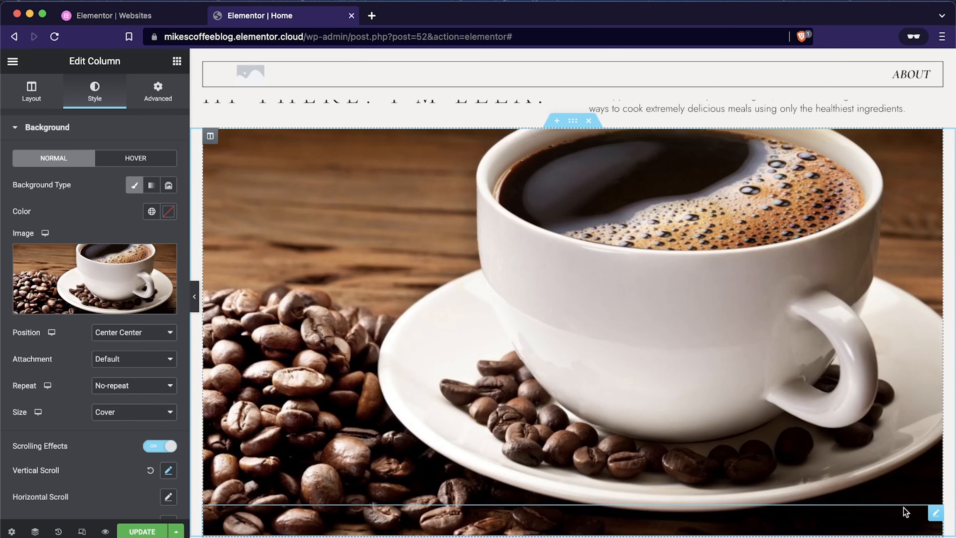
# Step: Replace the template name in the "Hi there!" about heading with the blog author's first name
pyautogui.scroll(-5, 509, 285)
pyautogui.scroll(10, 509, 279)
pyautogui.scroll(-1, 510, 279)
pyautogui.moveTo(456, 285); pyautogui.dragTo(538, 285)
pyautogui.click(538, 285)
pyautogui.write('mike')
pyautogui.press('BackSpace')
pyautogui.press('BackSpace')
pyautogui.press('BackSpace')
pyautogui.press('BackSpace')
pyautogui.press('BackSpace')
pyautogui.press('BackSpace')
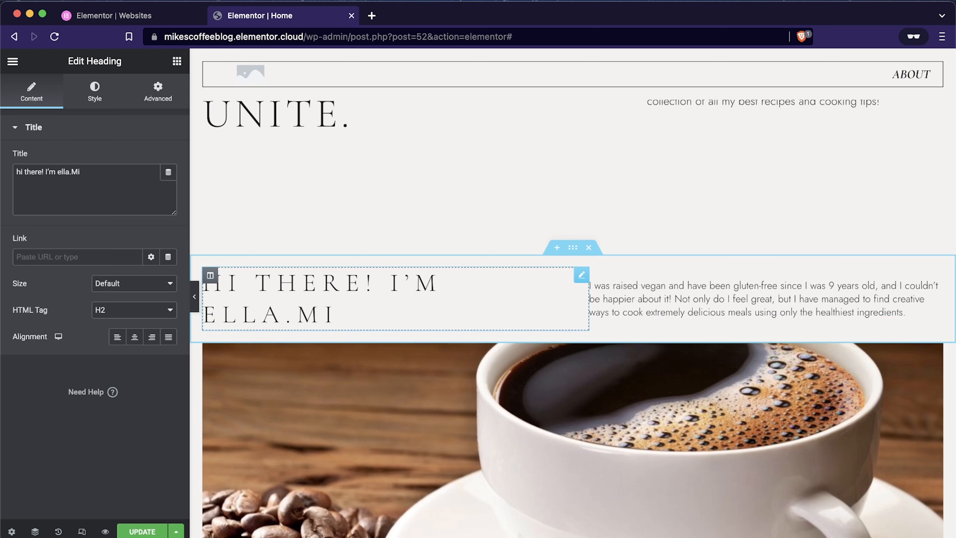
pyautogui.press('BackSpace')
pyautogui.press('BackSpace')
pyautogui.press('BackSpace')
pyautogui.write('M')
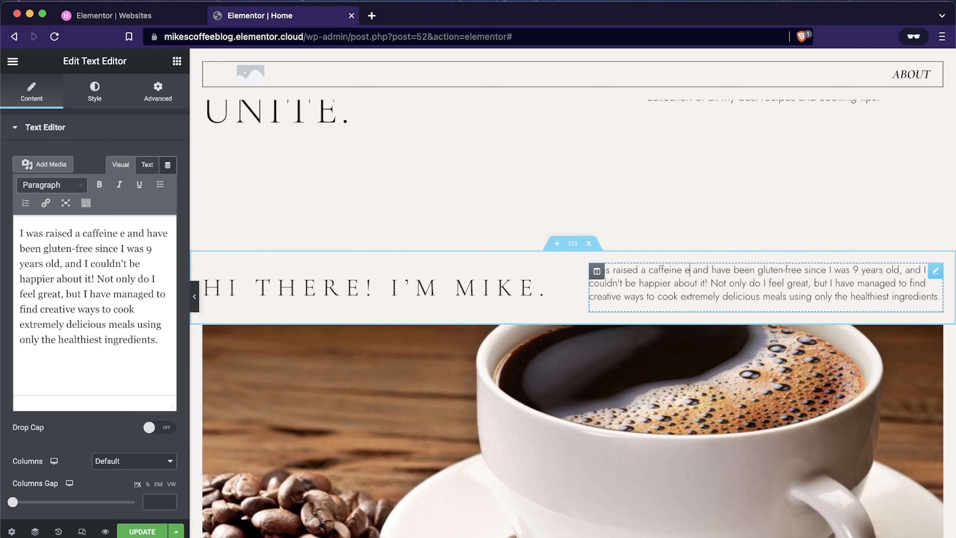
# Step: In the about paragraph beside the heading, replace "vegan" with "a caffeine enthusiast"
pyautogui.write('enthusiast')
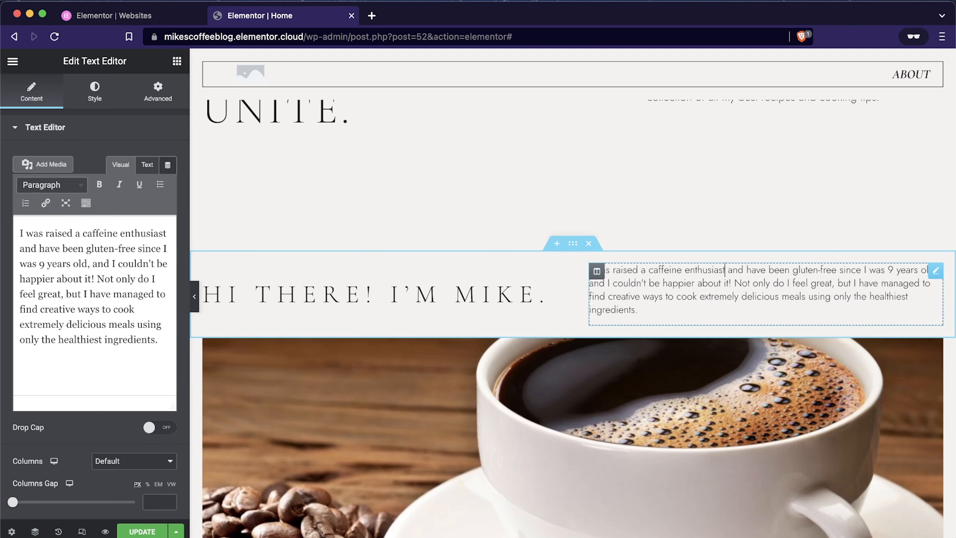
# Step: Insert a two-column section above the "Hi there!" about section and add a Heading widget to its first column
pyautogui.click(557, 244)
pyautogui.scroll(1, 587, 263)
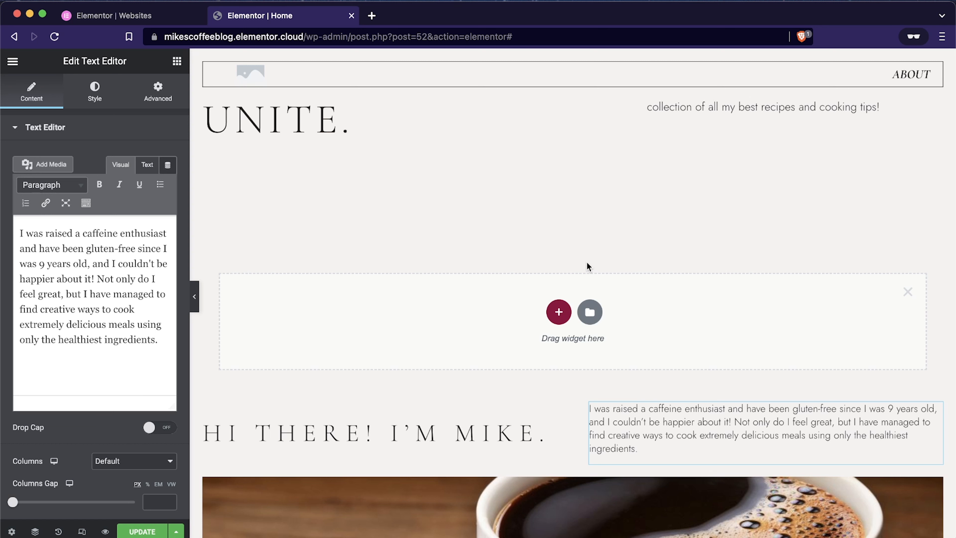
pyautogui.click(558, 312)
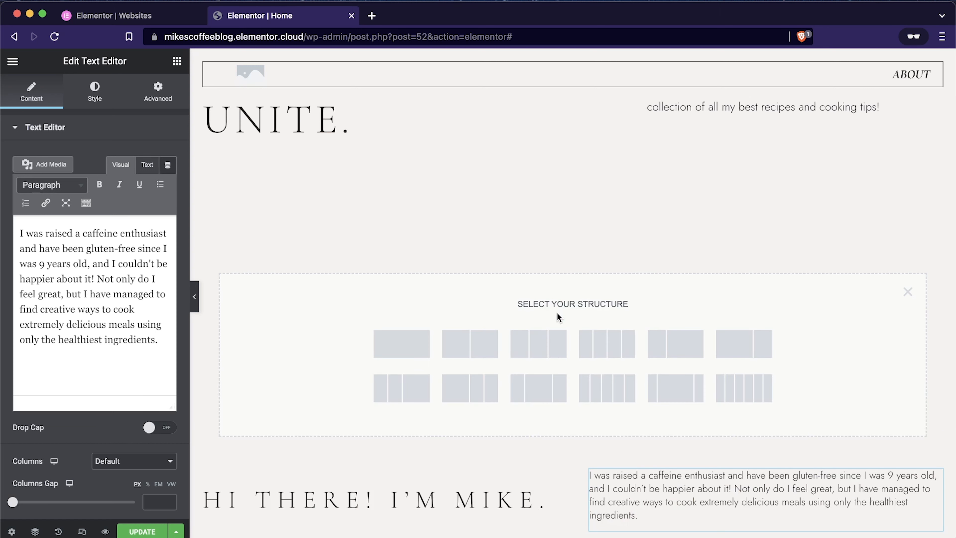
pyautogui.click(478, 351)
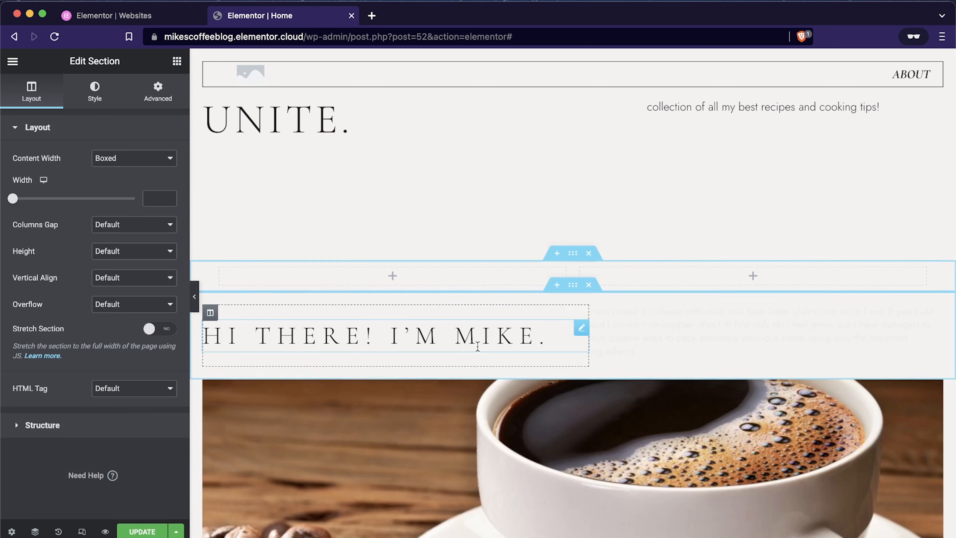
pyautogui.click(177, 63)
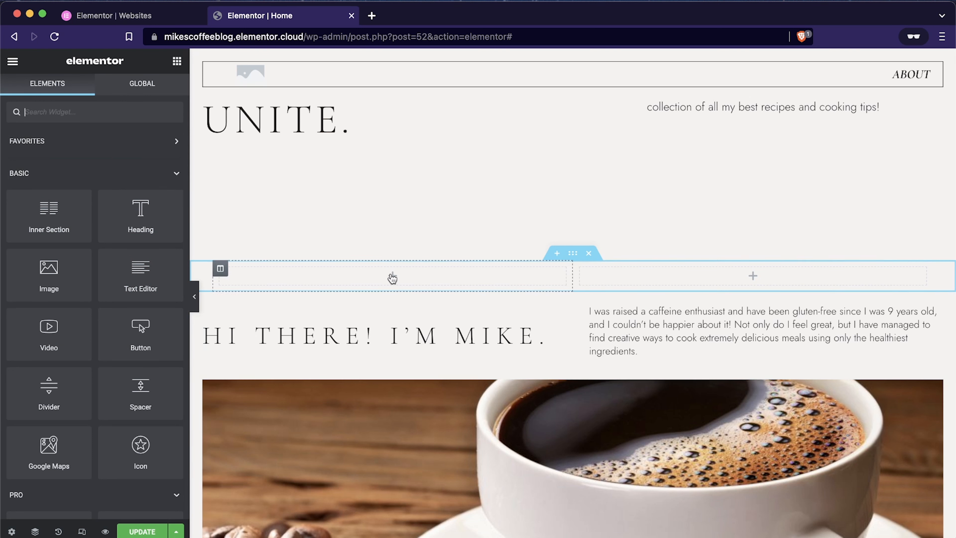
pyautogui.moveTo(140, 210); pyautogui.dragTo(330, 271)
pyautogui.click(169, 63)
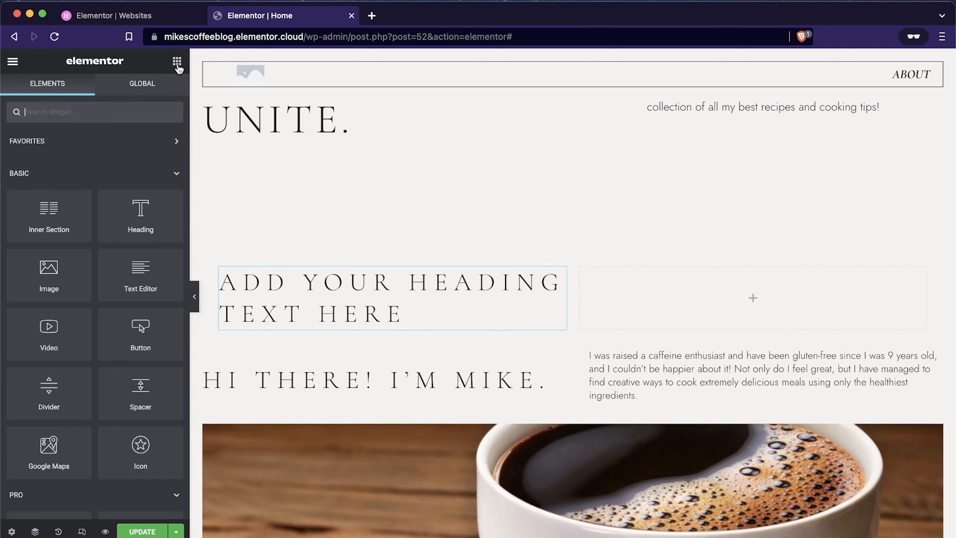
pyautogui.moveTo(49, 210); pyautogui.dragTo(346, 323)
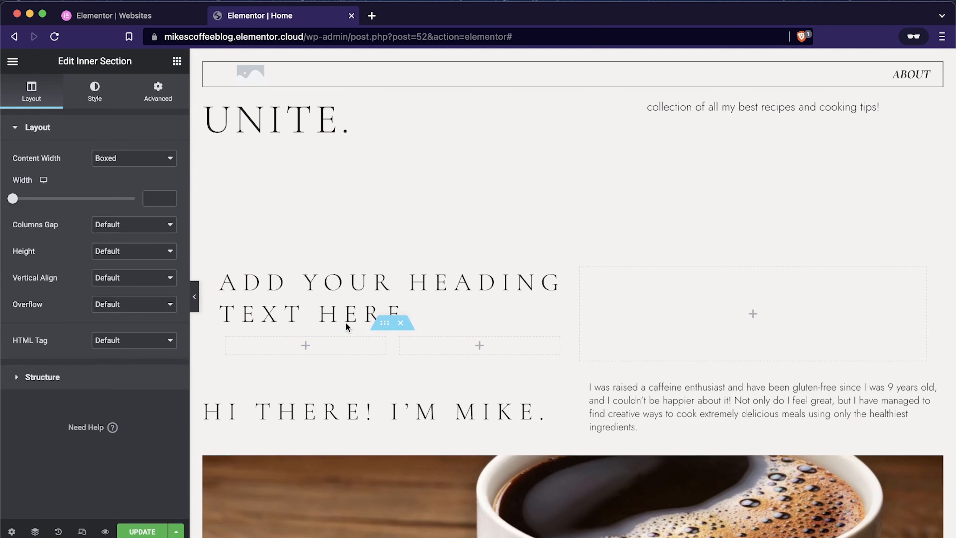
pyautogui.click(401, 323)
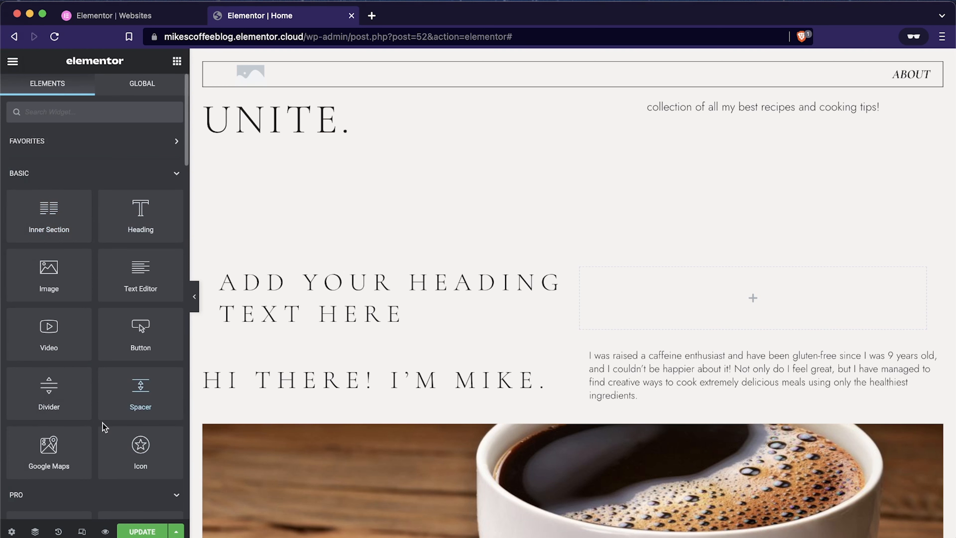
# Step: Add a Countdown widget above the placeholder heading in the new section's first column
pyautogui.scroll(-2, 103, 423)
pyautogui.scroll(-8, 103, 423)
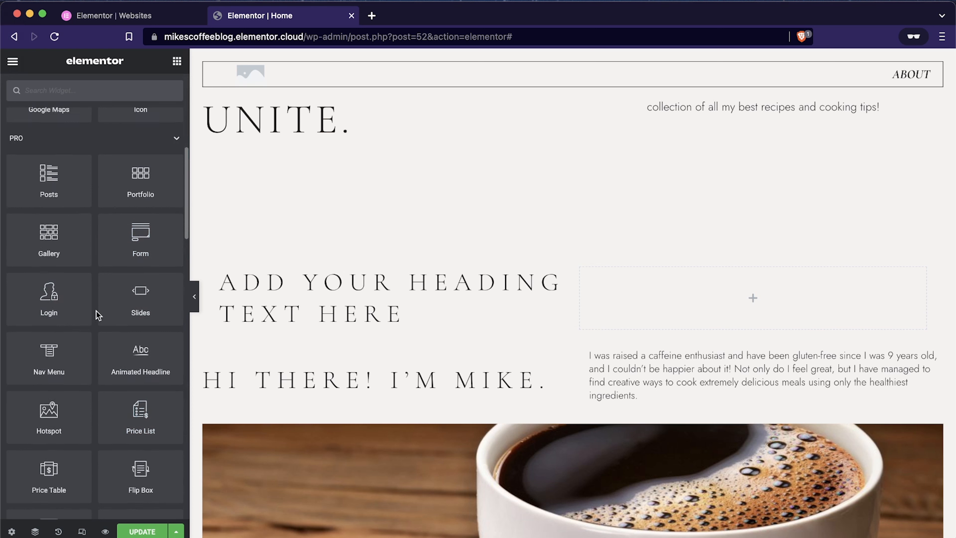
pyautogui.scroll(-3, 99, 316)
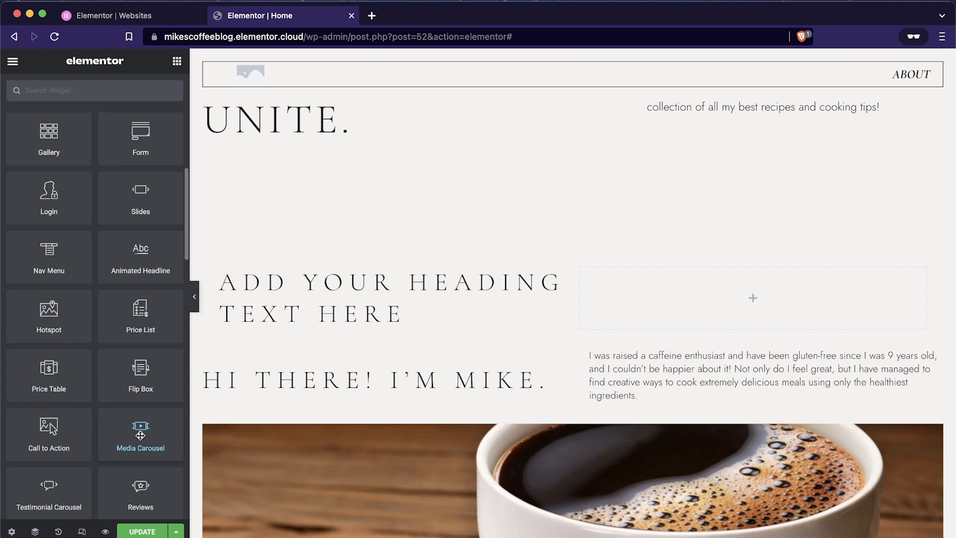
pyautogui.scroll(-5, 102, 437)
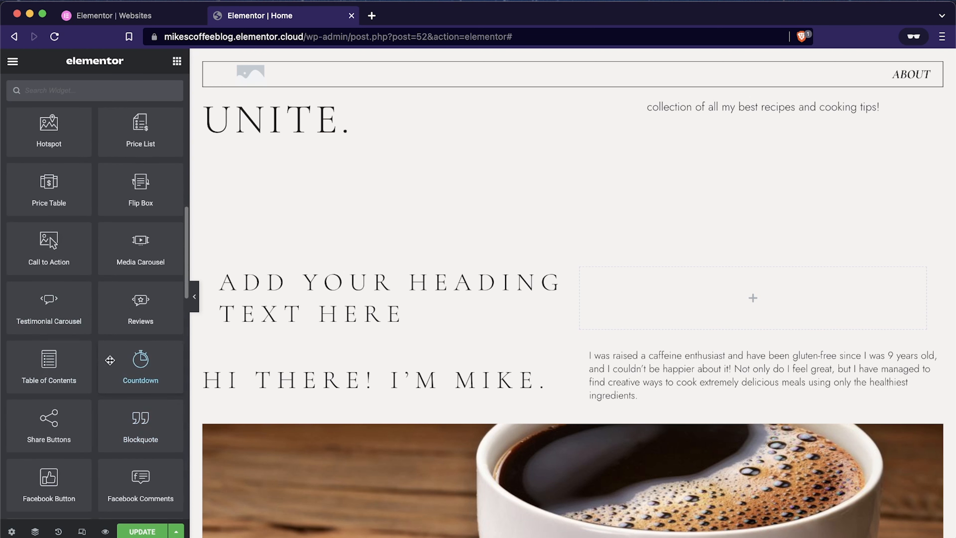
pyautogui.moveTo(136, 366); pyautogui.dragTo(294, 278)
pyautogui.moveTo(284, 273); pyautogui.dragTo(284, 274)
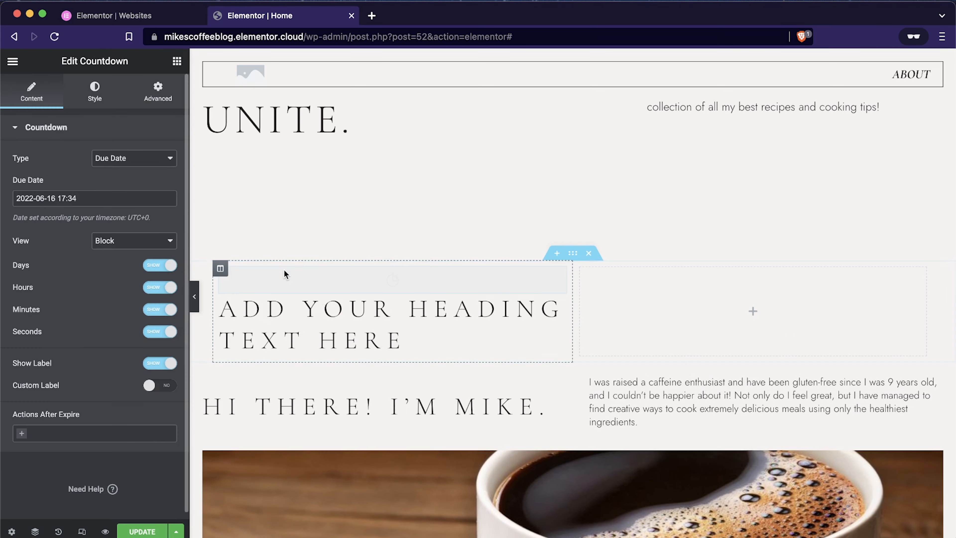
# Step: Move the placeholder heading and the countdown into the new section's empty second column, with the countdown below the heading
pyautogui.moveTo(331, 326); pyautogui.dragTo(546, 328)
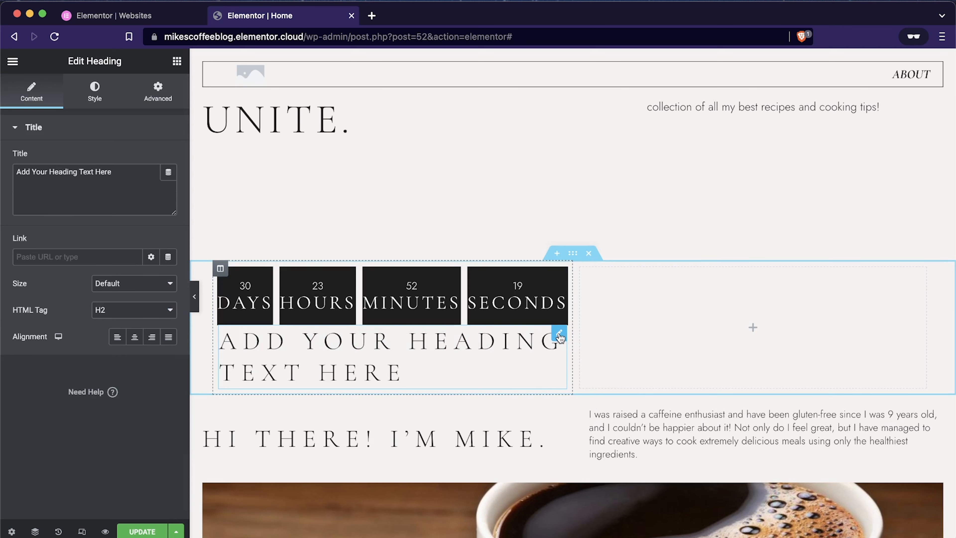
pyautogui.moveTo(559, 334); pyautogui.dragTo(750, 290)
pyautogui.moveTo(560, 275); pyautogui.dragTo(663, 333)
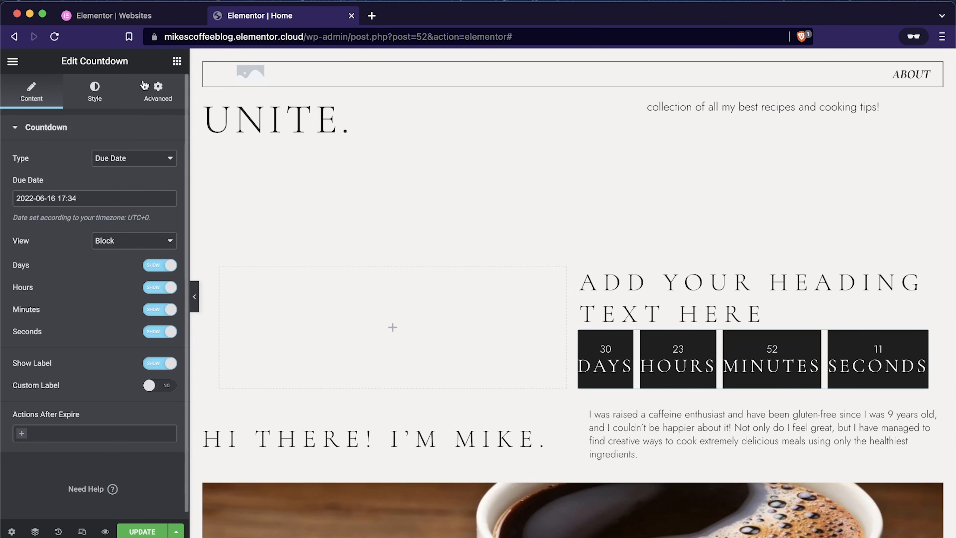
# Step: Add an Image widget to the empty first column and fill it with coffee-plants-field.jpeg from the media library
pyautogui.click(177, 61)
pyautogui.moveTo(49, 275); pyautogui.dragTo(369, 326)
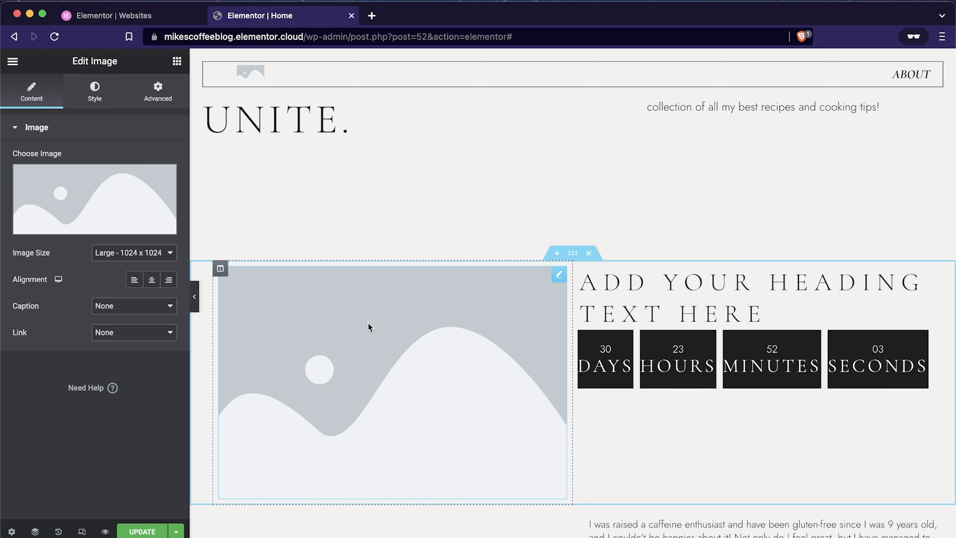
pyautogui.click(71, 188)
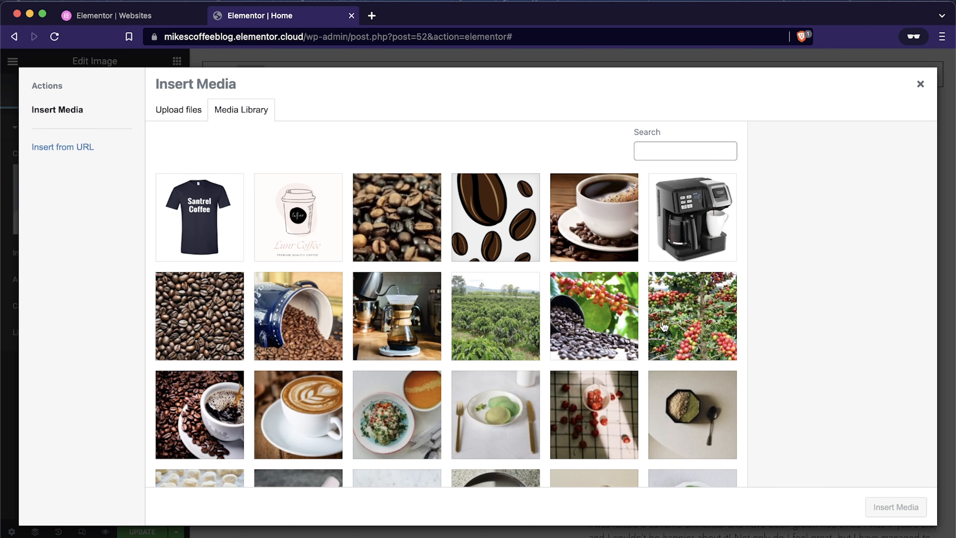
pyautogui.click(503, 324)
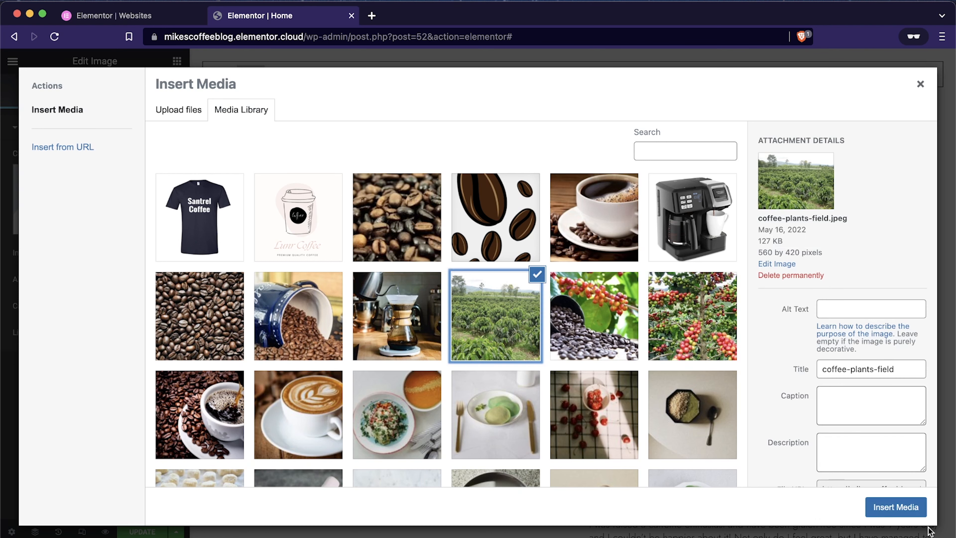
pyautogui.click(917, 507)
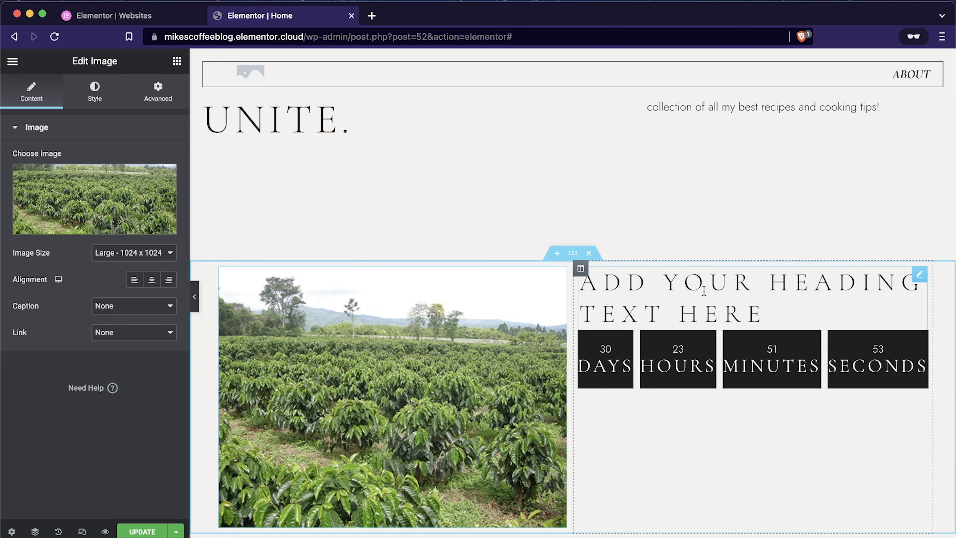
# Step: Replace the placeholder heading above the countdown with "Our next livestream interview with the coffee farmers"
pyautogui.click(704, 290)
pyautogui.moveTo(766, 314); pyautogui.dragTo(592, 289)
pyautogui.write('Our ne')
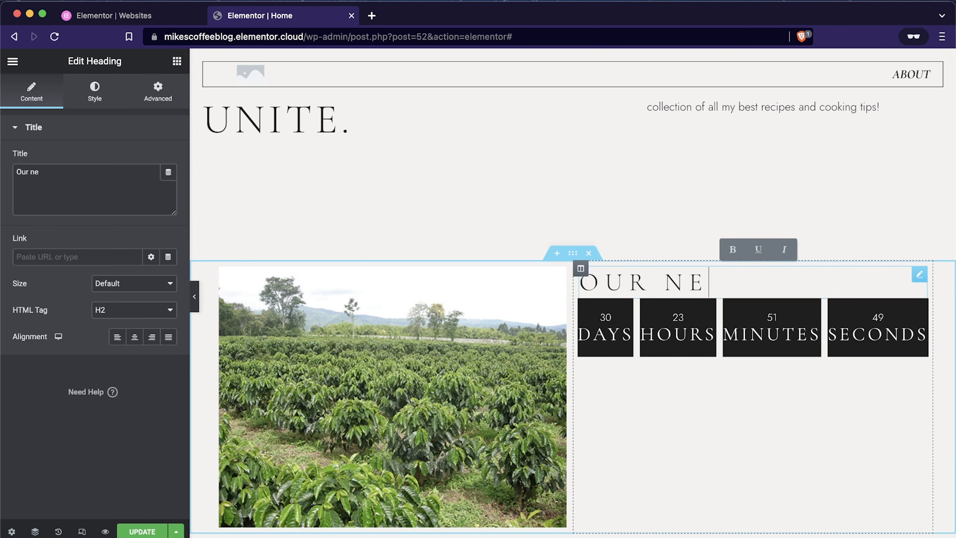
pyautogui.write('xt livestre')
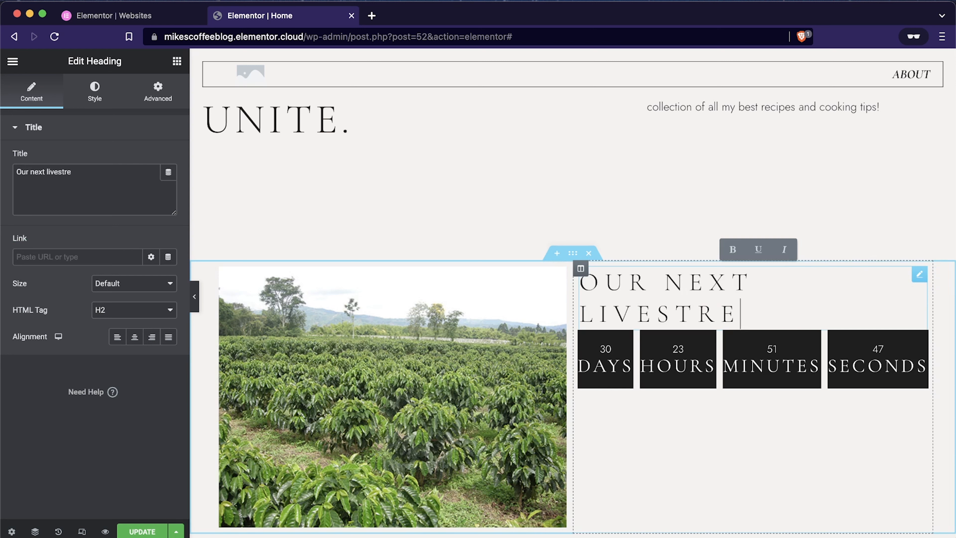
pyautogui.write('am about')
pyautogui.press('BackSpace')
pyautogui.press('BackSpace')
pyautogui.press('BackSpace')
pyautogui.press('BackSpace')
pyautogui.press('BackSpace')
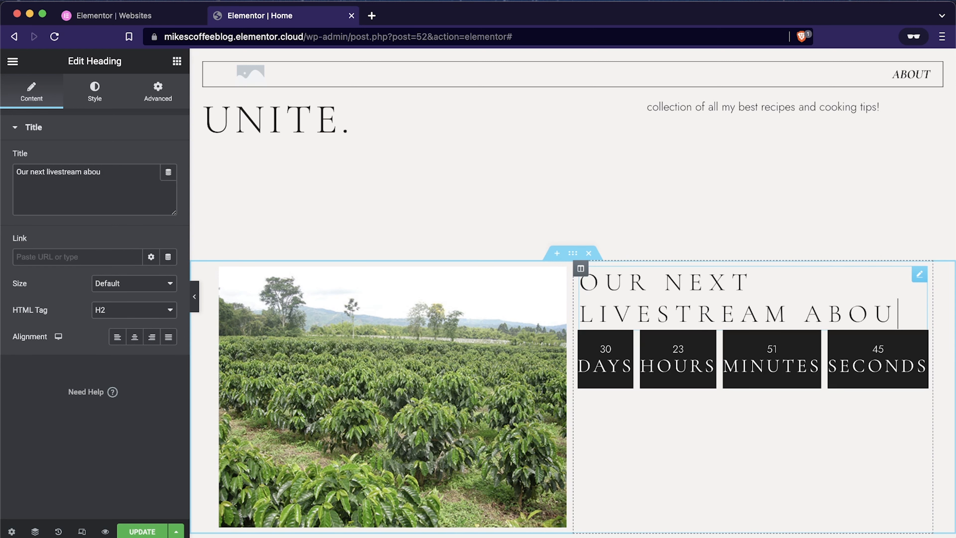
pyautogui.press('BackSpace')
pyautogui.write('interview')
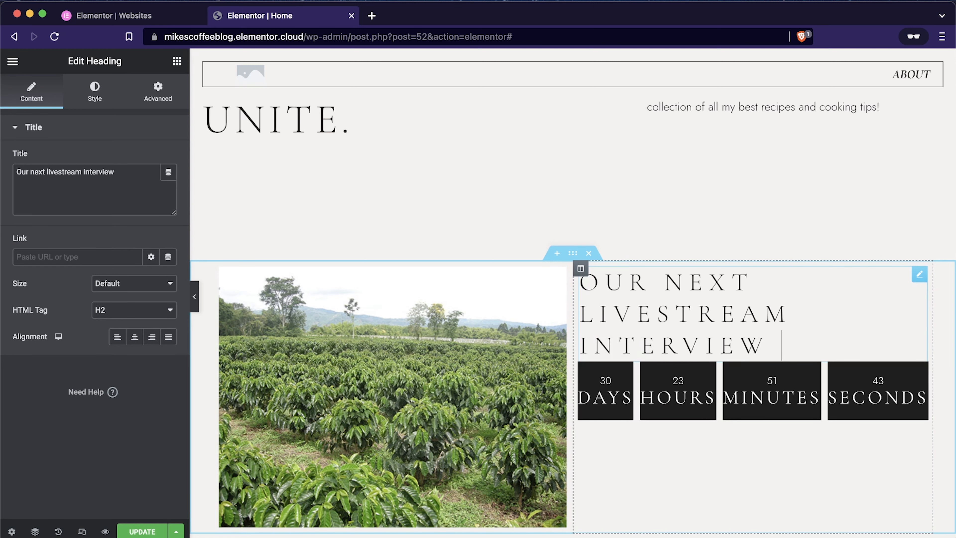
pyautogui.write(' with the coffee farmers')
# Step: Set the countdown's due date to June 29, 2022, keeping the time at 17:34
pyautogui.scroll(-3, 604, 339)
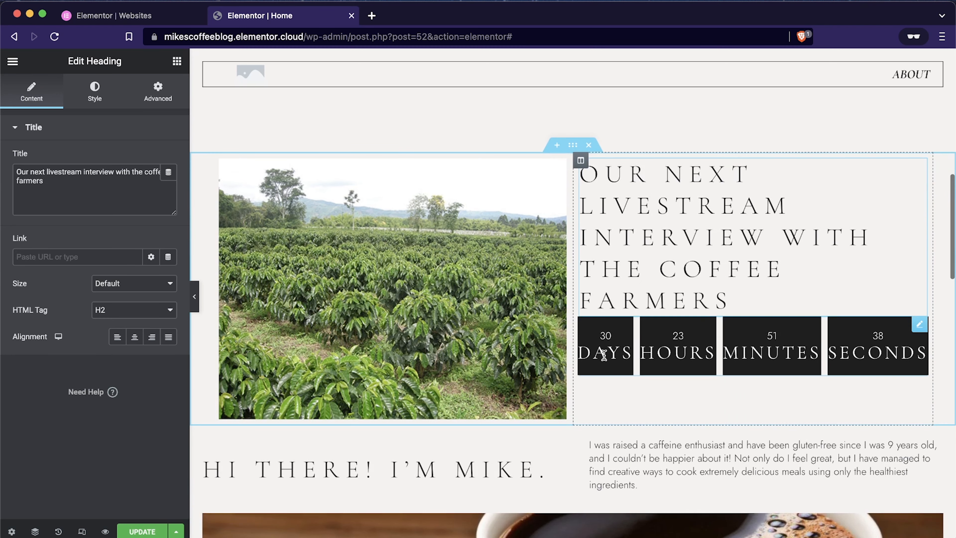
pyautogui.click(604, 354)
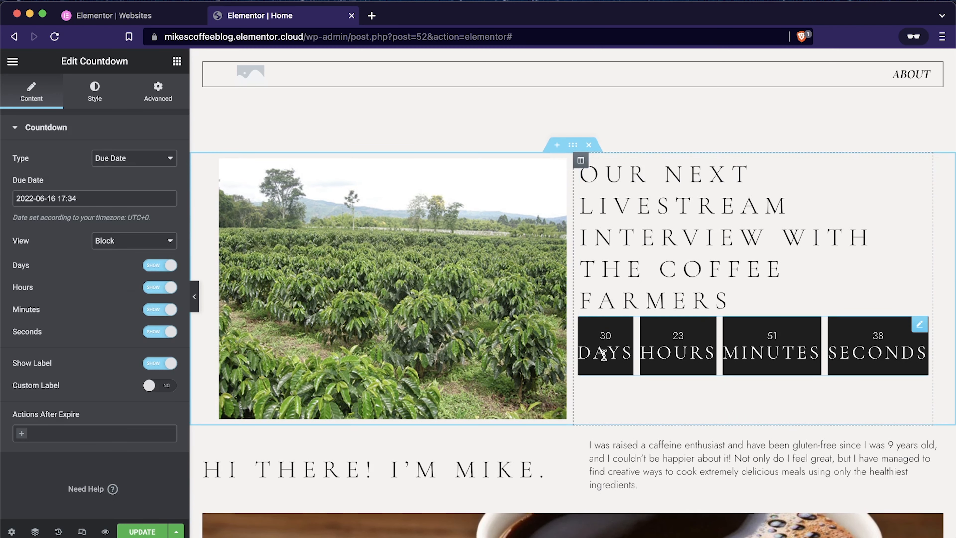
pyautogui.click(45, 199)
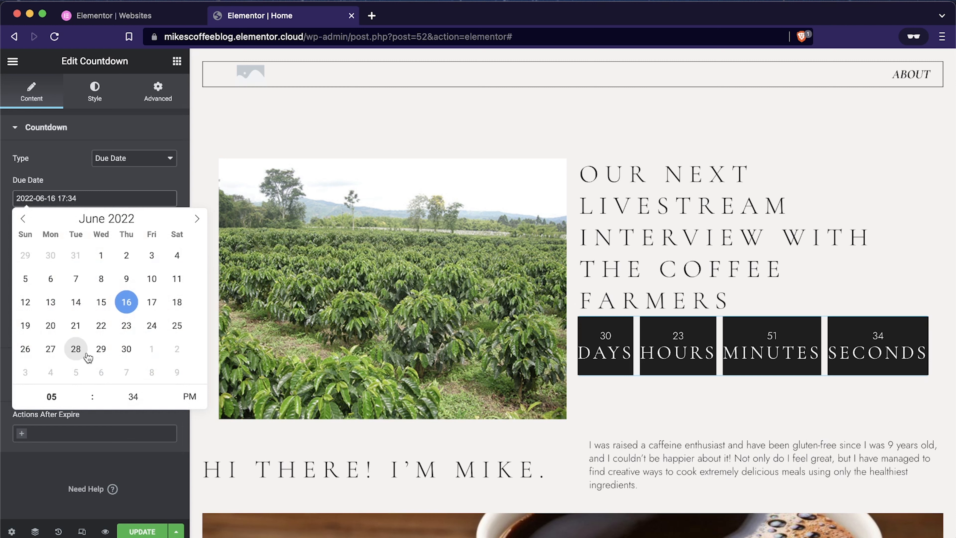
pyautogui.click(100, 351)
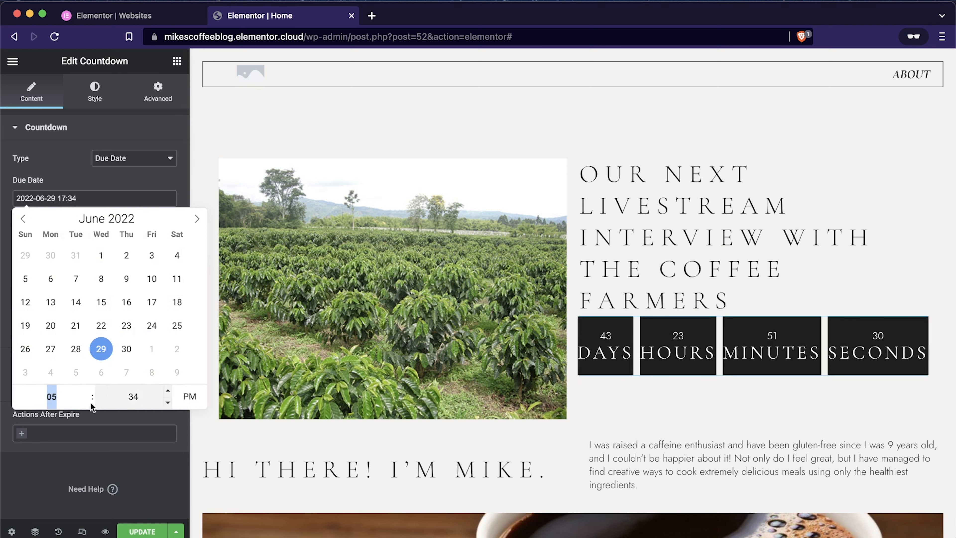
pyautogui.click(189, 395)
pyautogui.click(192, 396)
pyautogui.click(122, 172)
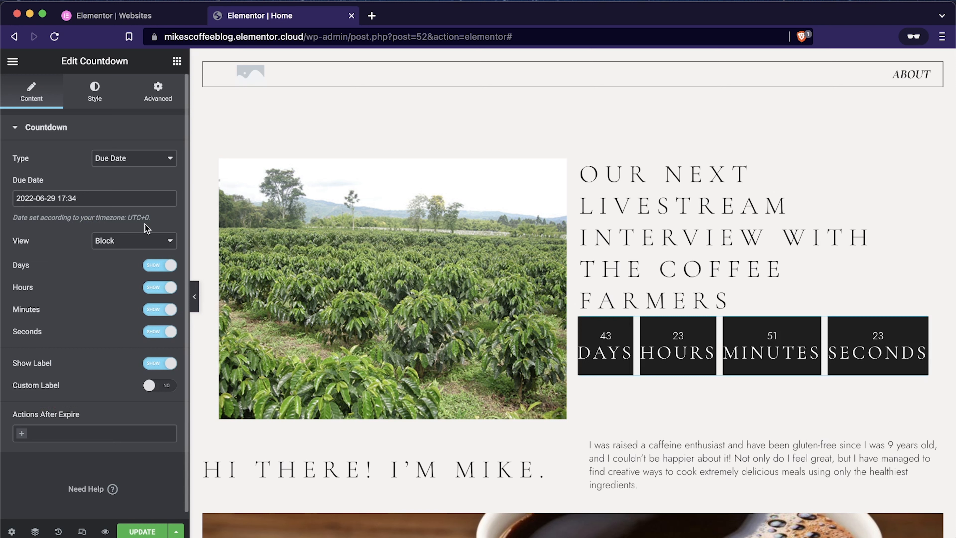
# Step: Hide the seconds in the countdown and update the page
pyautogui.moveTo(147, 219); pyautogui.dragTo(126, 220)
pyautogui.click(161, 331)
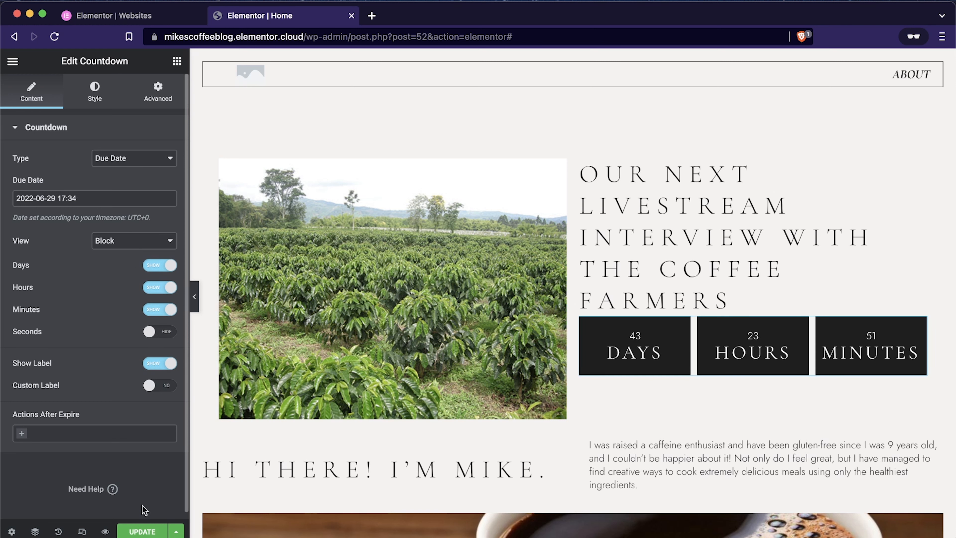
pyautogui.click(150, 531)
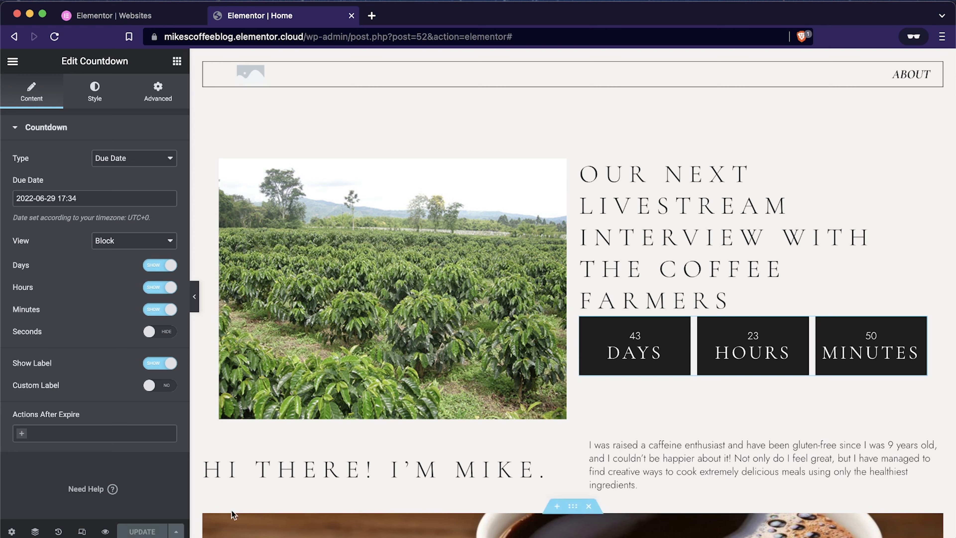
# Step: Give the livestream countdown section a classic background in white, #FFFFFF
pyautogui.scroll(-2, 599, 448)
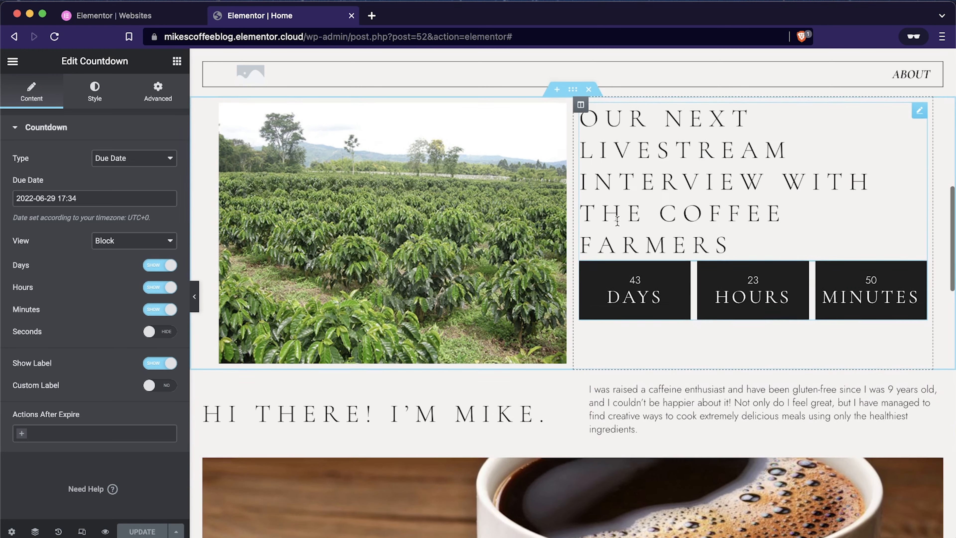
pyautogui.scroll(5, 514, 164)
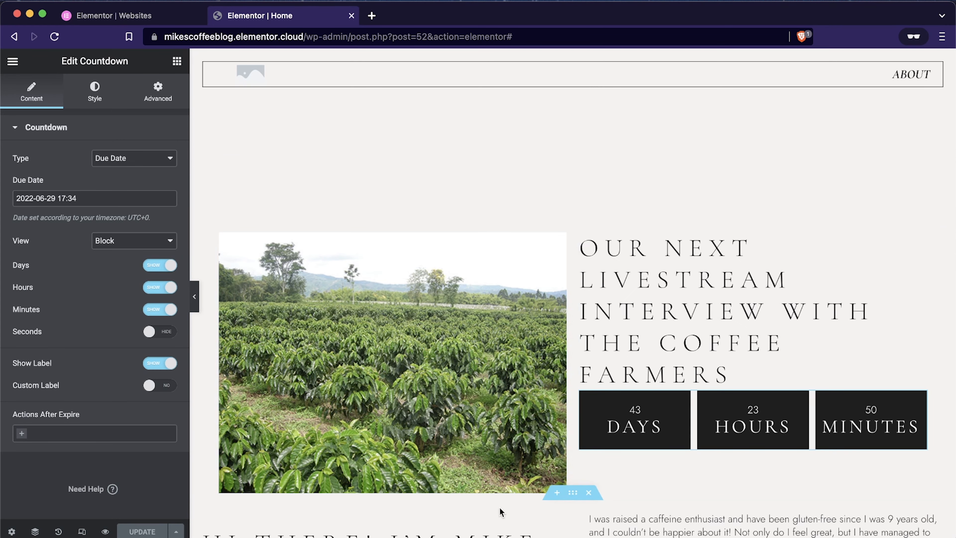
pyautogui.moveTo(579, 234)
pyautogui.click(572, 220)
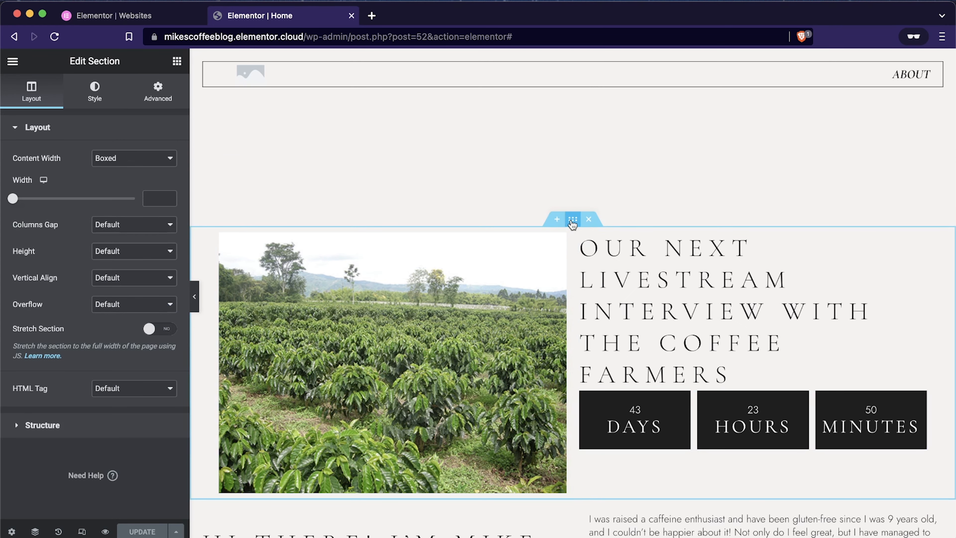
pyautogui.click(101, 94)
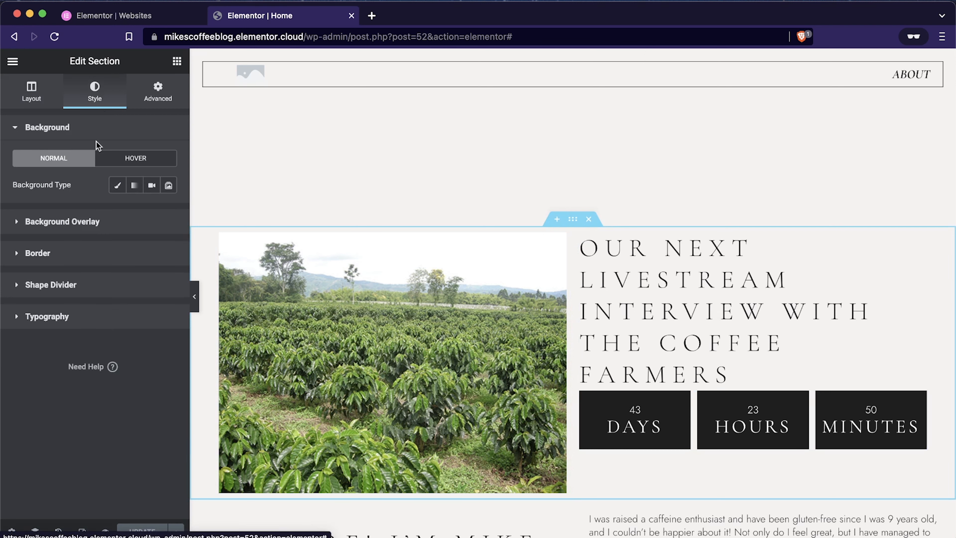
pyautogui.click(117, 185)
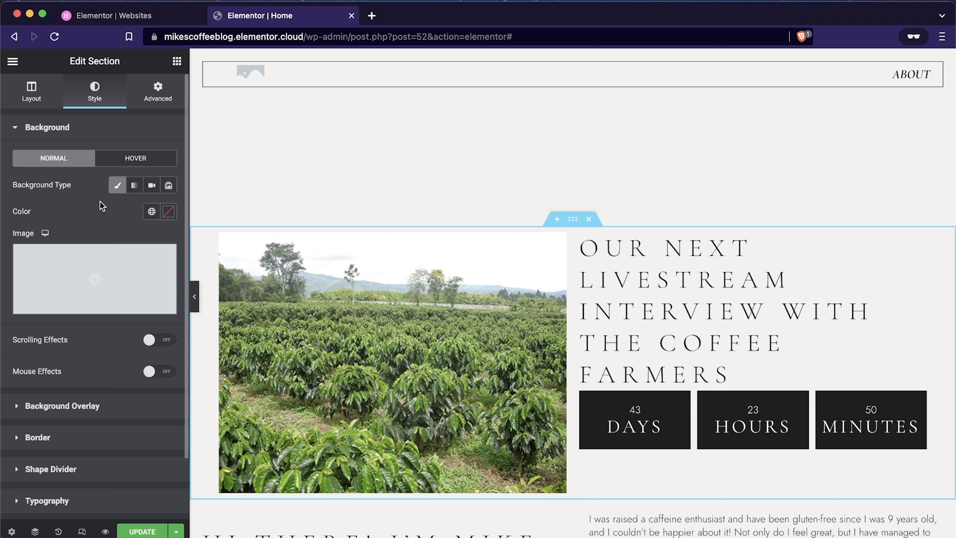
pyautogui.click(169, 215)
pyautogui.moveTo(96, 302)
pyautogui.mouseDown()
pyautogui.moveTo(18, 272)
pyautogui.moveTo(5, 244)
pyautogui.mouseUp()
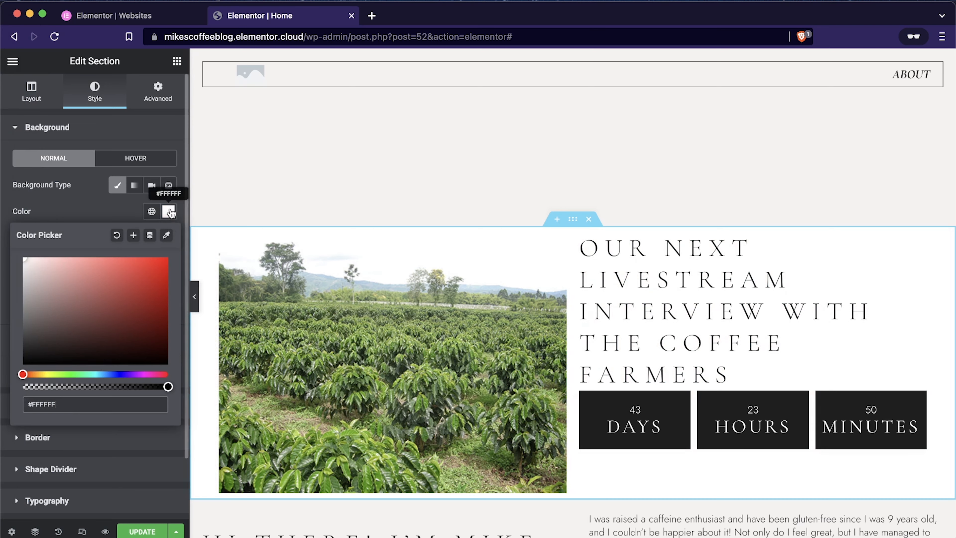
pyautogui.click(122, 213)
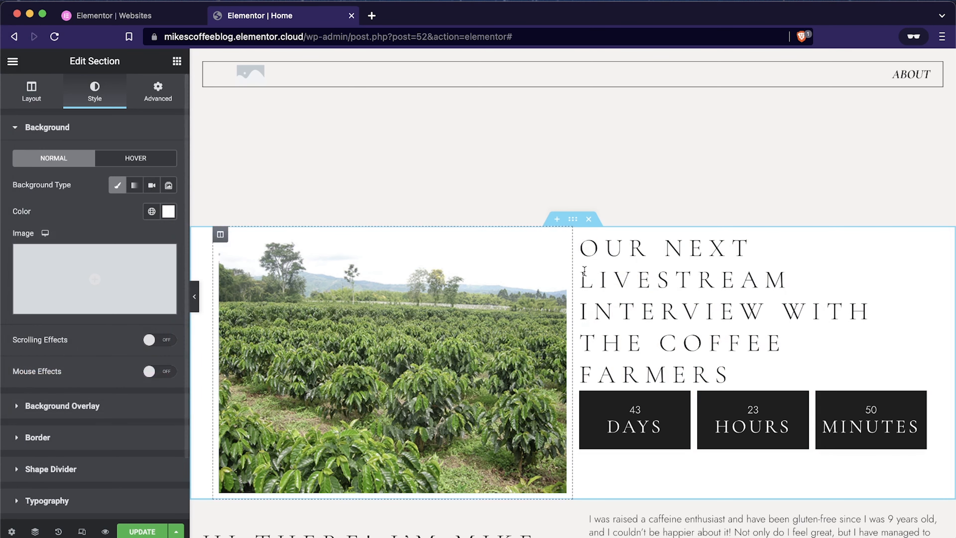
# Step: Unlink the padding of the "Coffee Lovers Unite" section, setting the top to 20 px and the other sides to 0
pyautogui.scroll(1, 629, 291)
pyautogui.scroll(4, 629, 291)
pyautogui.scroll(-10, 630, 291)
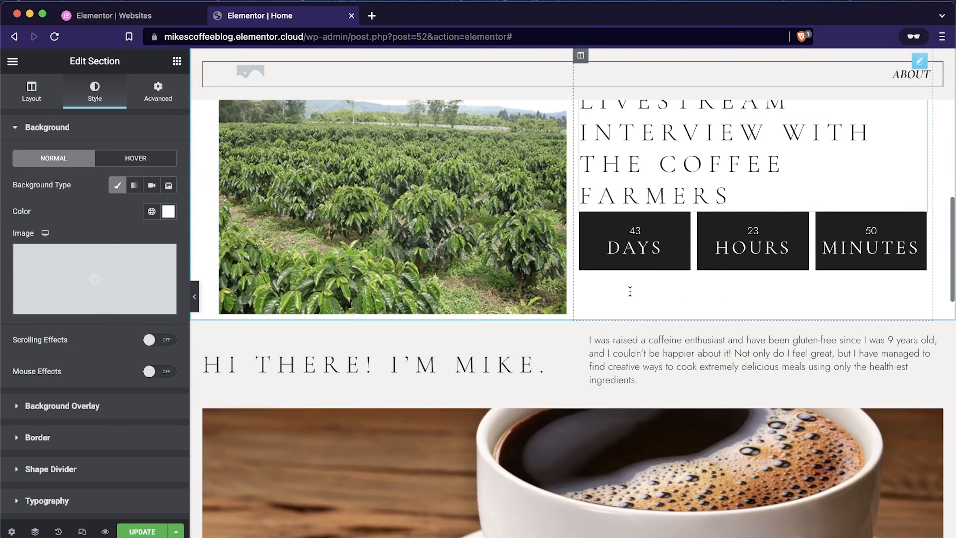
pyautogui.scroll(10, 630, 291)
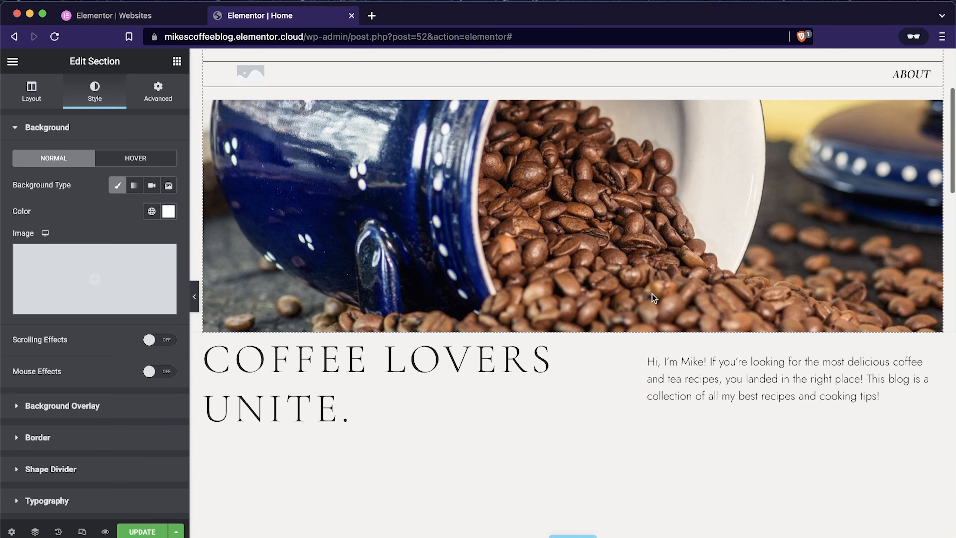
pyautogui.scroll(-3, 676, 360)
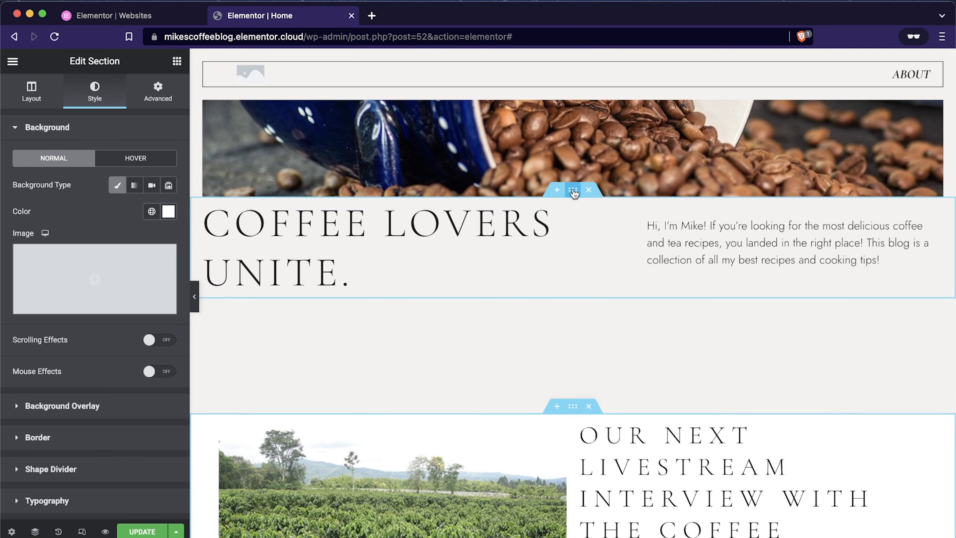
pyautogui.click(572, 189)
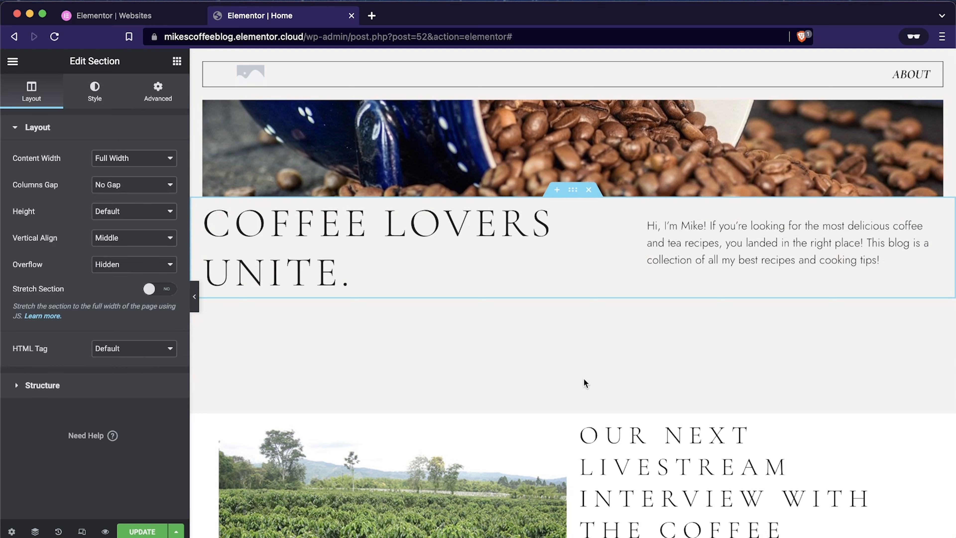
pyautogui.click(94, 92)
pyautogui.click(162, 99)
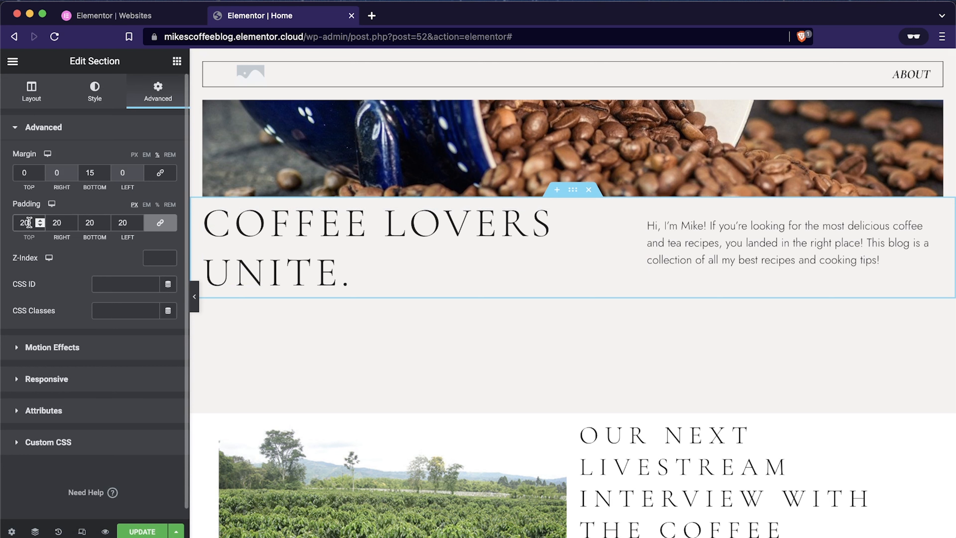
pyautogui.moveTo(2, 222)
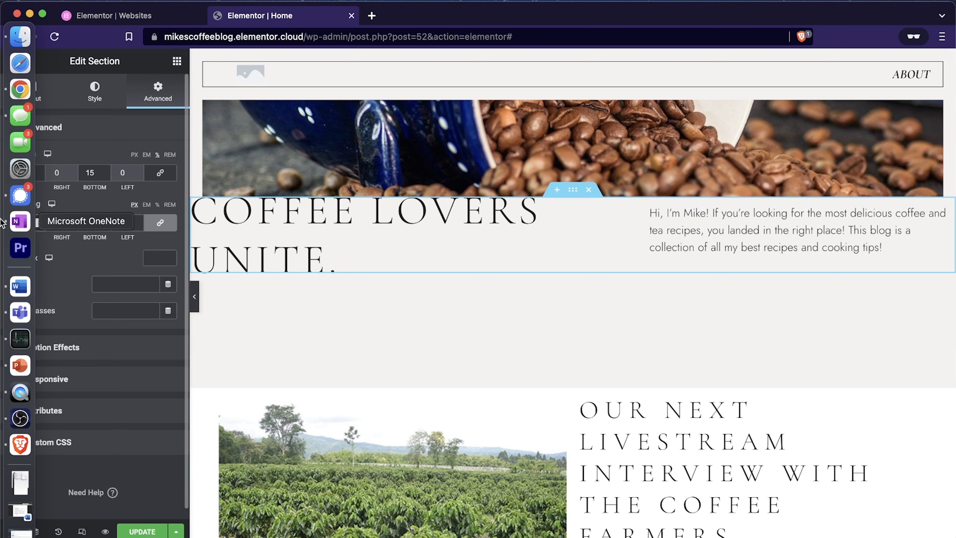
pyautogui.click(168, 226)
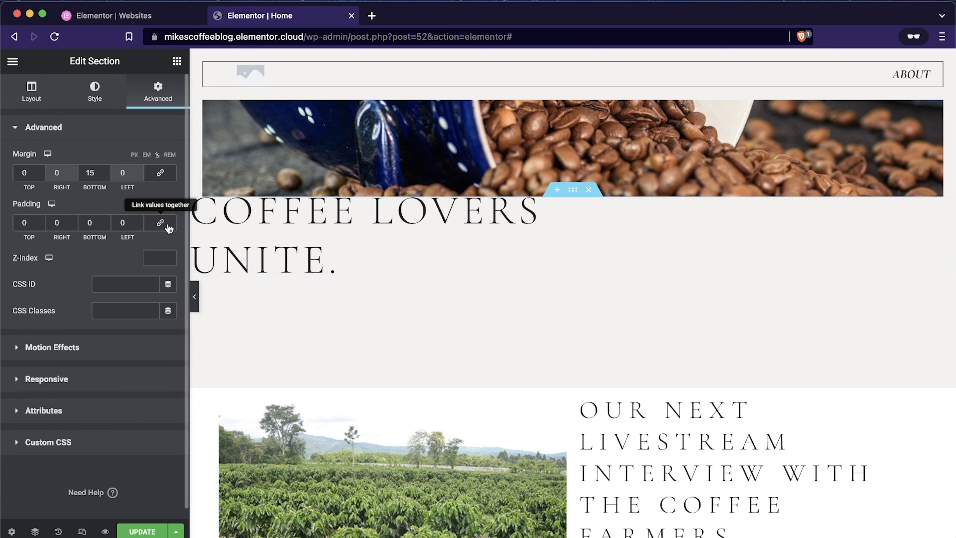
pyautogui.moveTo(1, 222)
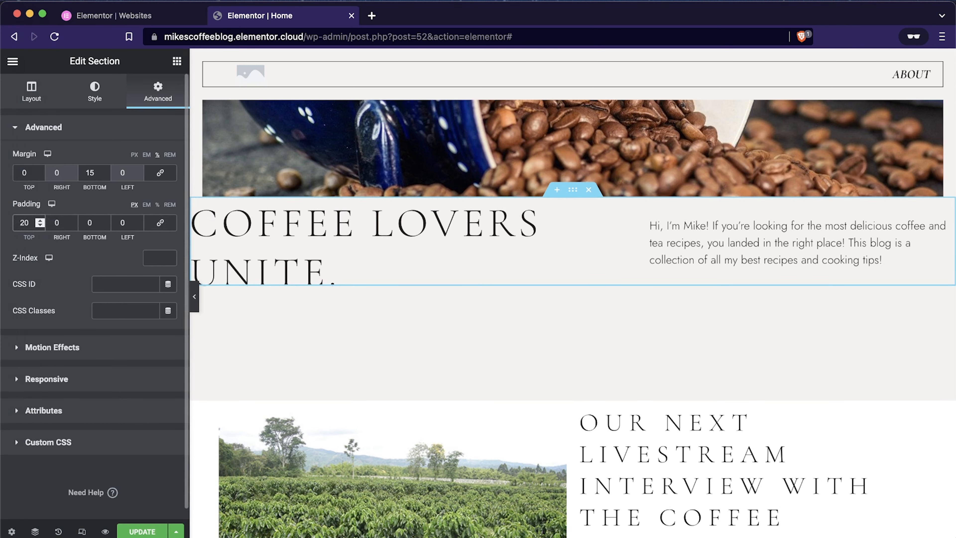
pyautogui.click(527, 343)
# Step: Reduce the bottom margin of the "Coffee Lovers Unite" section to 5%
pyautogui.doubleClick(98, 170)
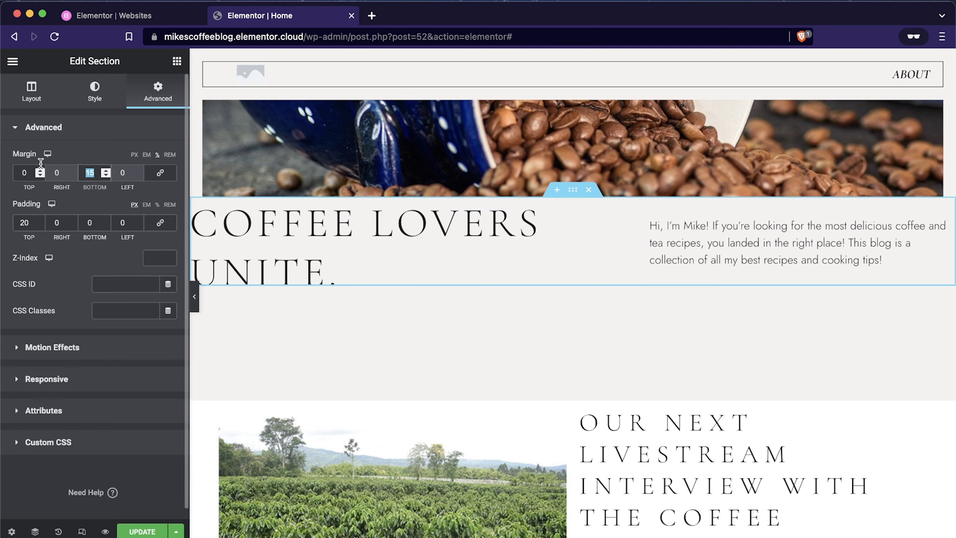
pyautogui.write('0')
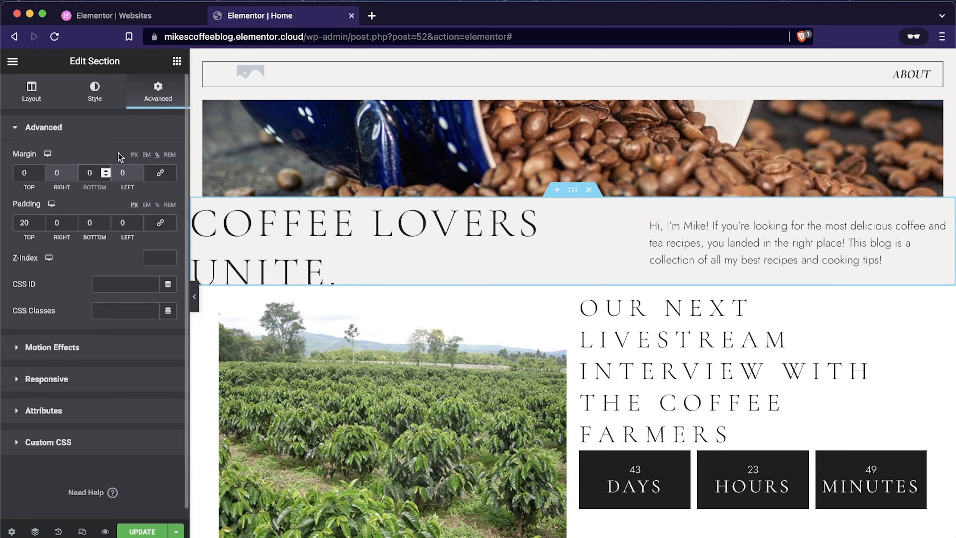
pyautogui.write('5')
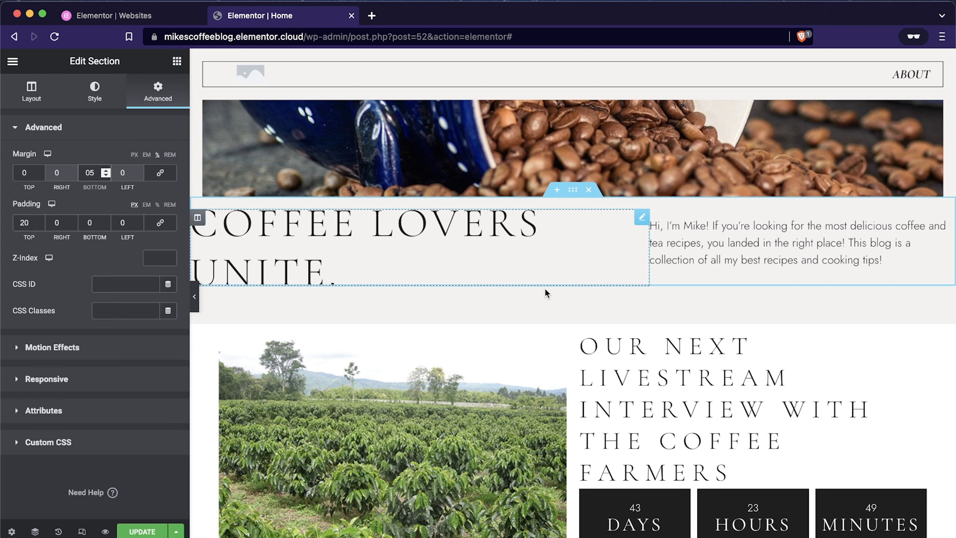
# Step: Review the spacing between the home page sections and look through the "Coffee Lovers Unite" section's settings
pyautogui.scroll(-3, 546, 271)
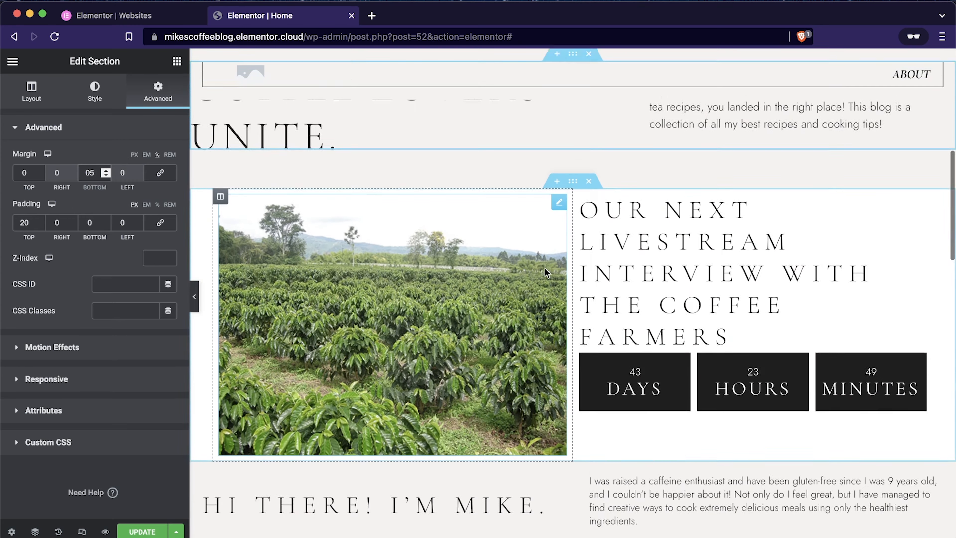
pyautogui.scroll(-8, 545, 268)
pyautogui.scroll(13, 545, 268)
pyautogui.scroll(-18, 546, 268)
pyautogui.scroll(15, 545, 268)
pyautogui.scroll(-1, 546, 268)
pyautogui.scroll(1, 545, 268)
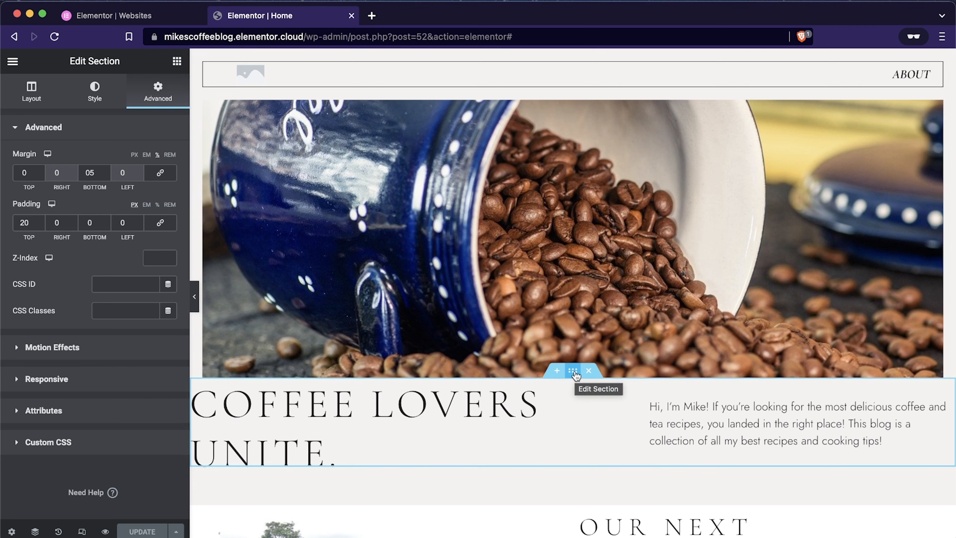
pyautogui.scroll(-10, 575, 375)
pyautogui.scroll(6, 575, 372)
pyautogui.scroll(8, 575, 373)
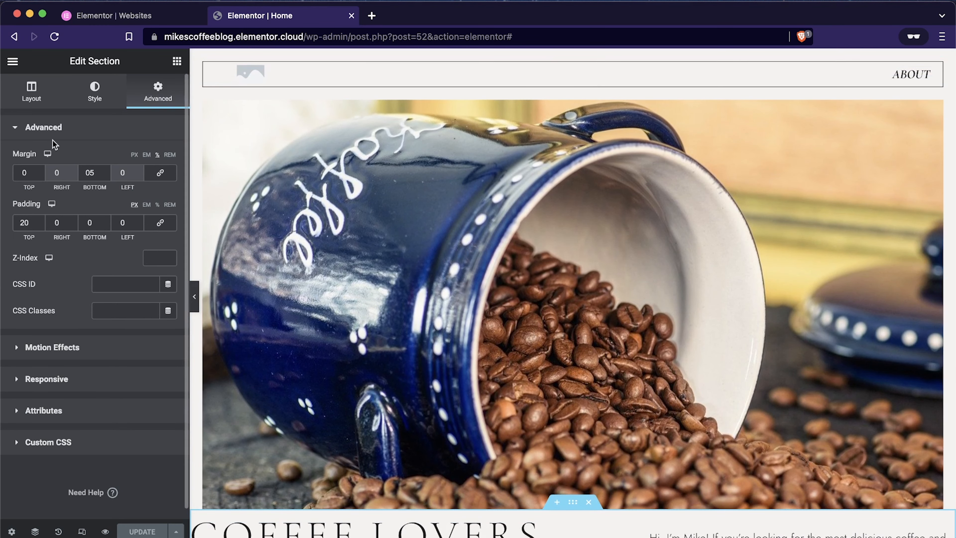
pyautogui.click(22, 83)
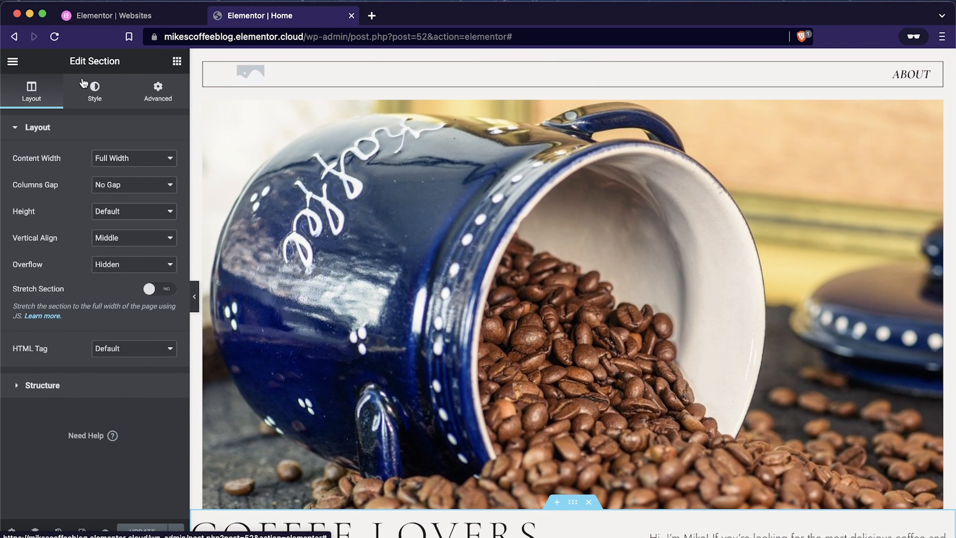
pyautogui.click(90, 89)
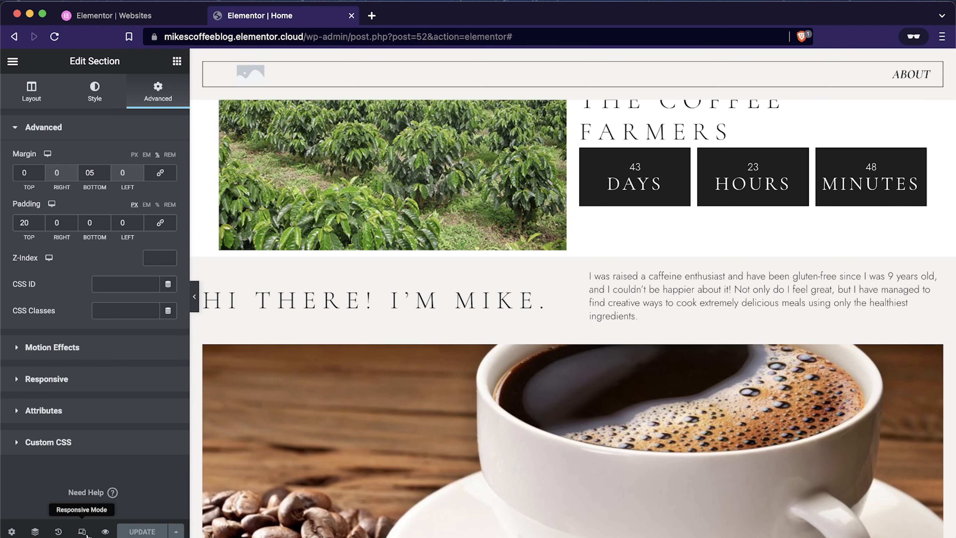
# Step: Switch to the mobile preview and reverse the livestream countdown section's columns on mobile
pyautogui.click(81, 531)
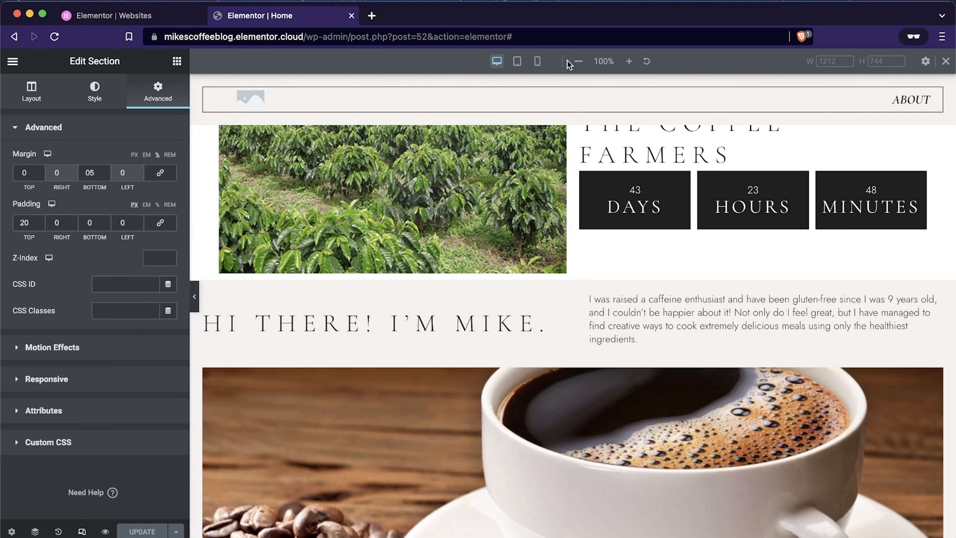
pyautogui.click(538, 61)
pyautogui.scroll(5, 557, 275)
pyautogui.scroll(-6, 557, 276)
pyautogui.click(572, 163)
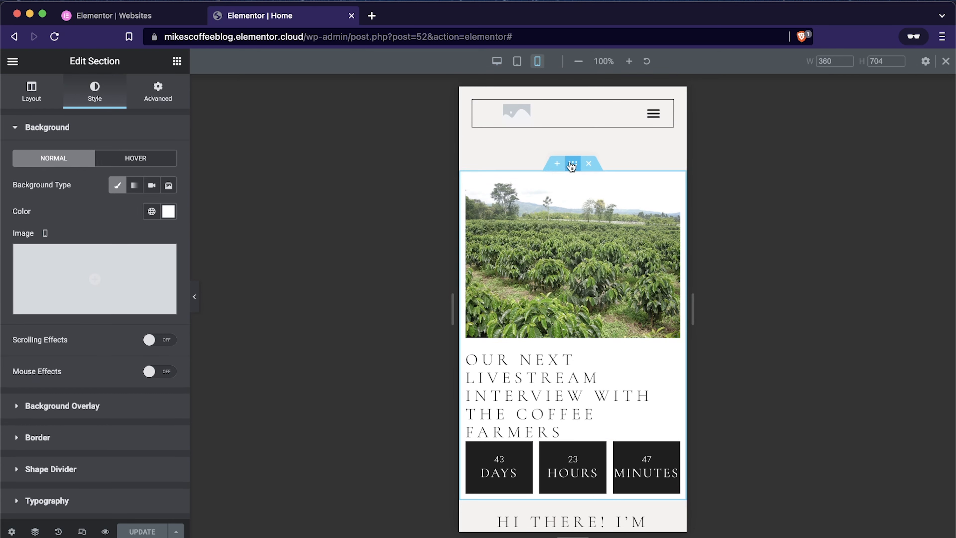
pyautogui.click(157, 91)
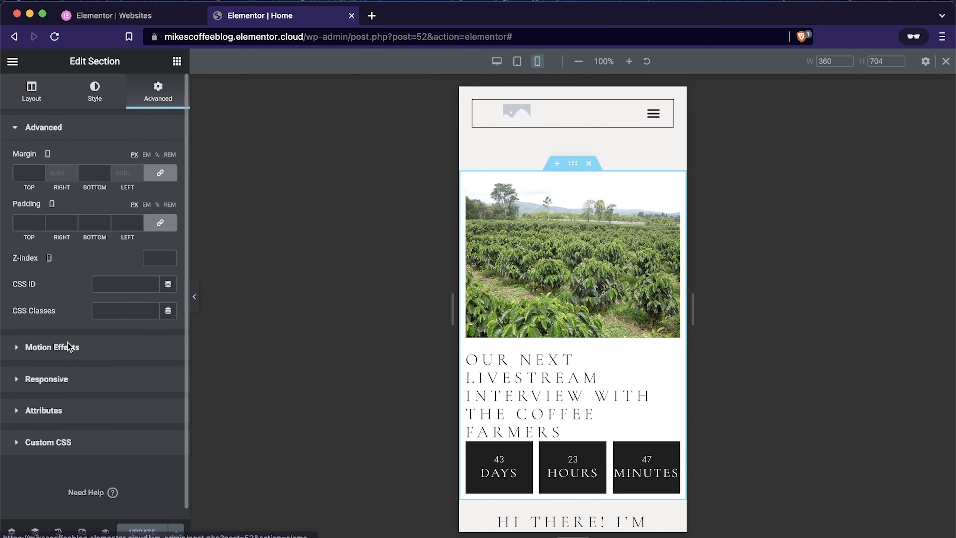
pyautogui.click(16, 388)
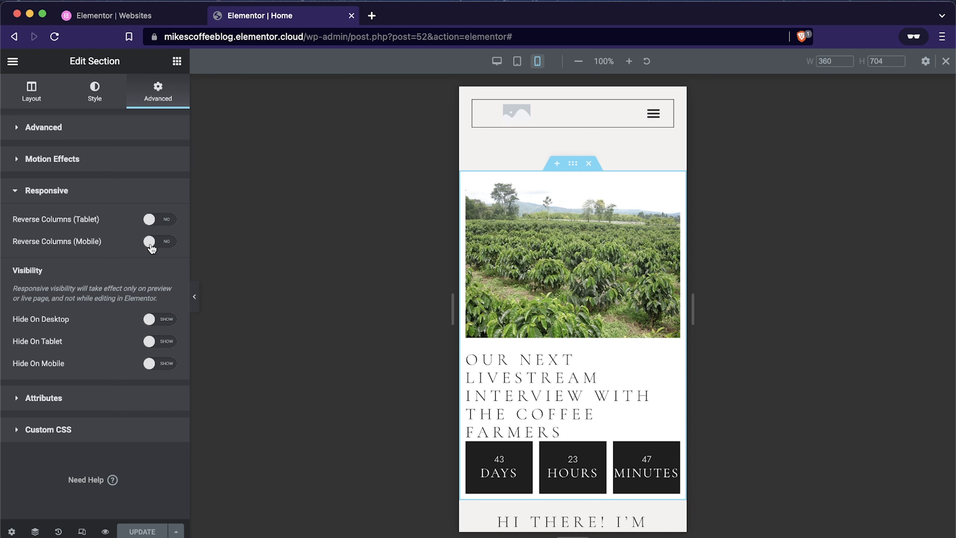
pyautogui.scroll(-2, 536, 349)
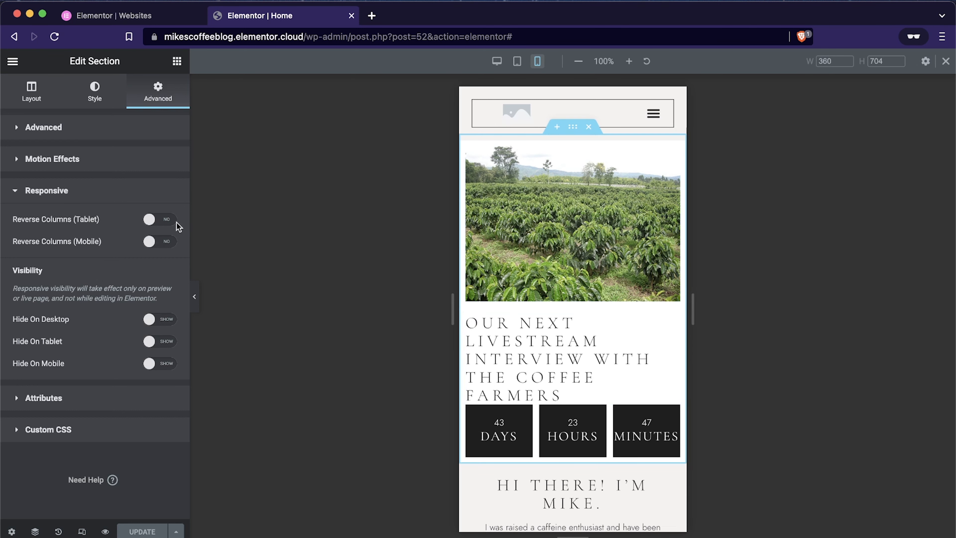
pyautogui.click(165, 244)
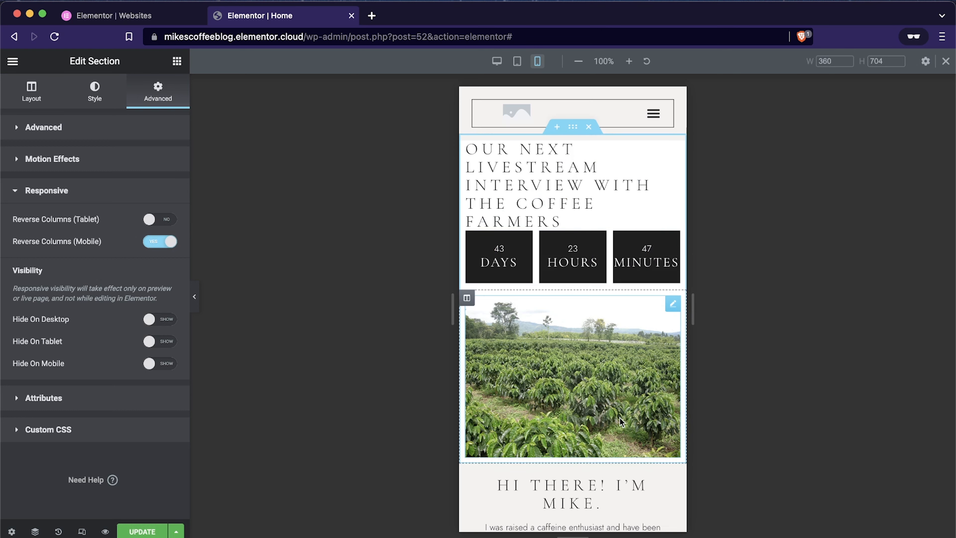
pyautogui.scroll(-1, 620, 421)
pyautogui.scroll(1, 619, 418)
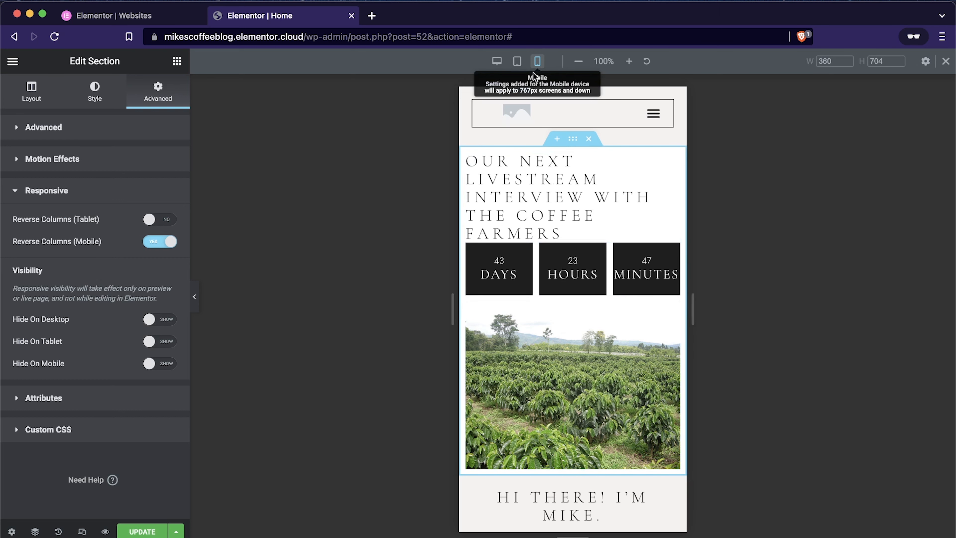
# Step: Try hiding the livestream countdown section on mobile and check the mobile page around it
pyautogui.scroll(2, 603, 367)
pyautogui.scroll(-1, 602, 367)
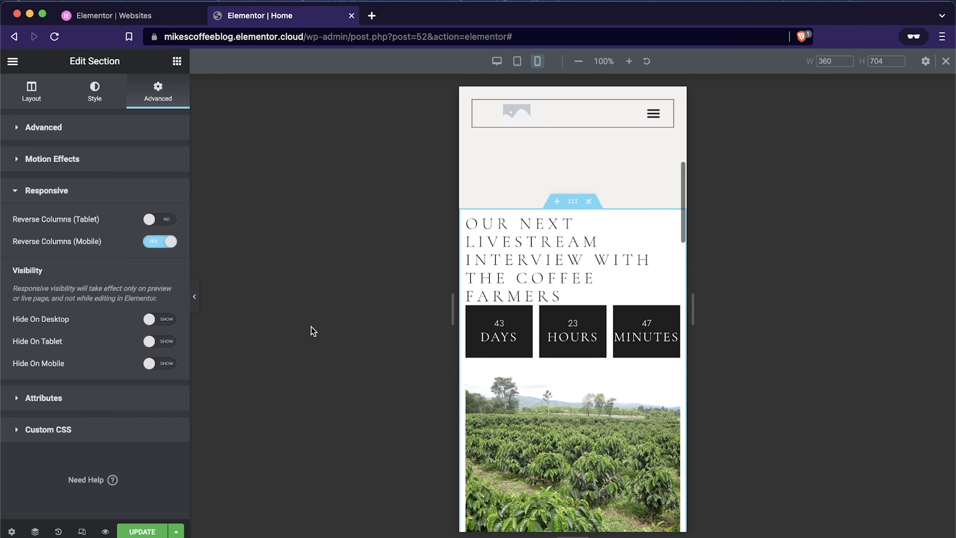
pyautogui.click(164, 365)
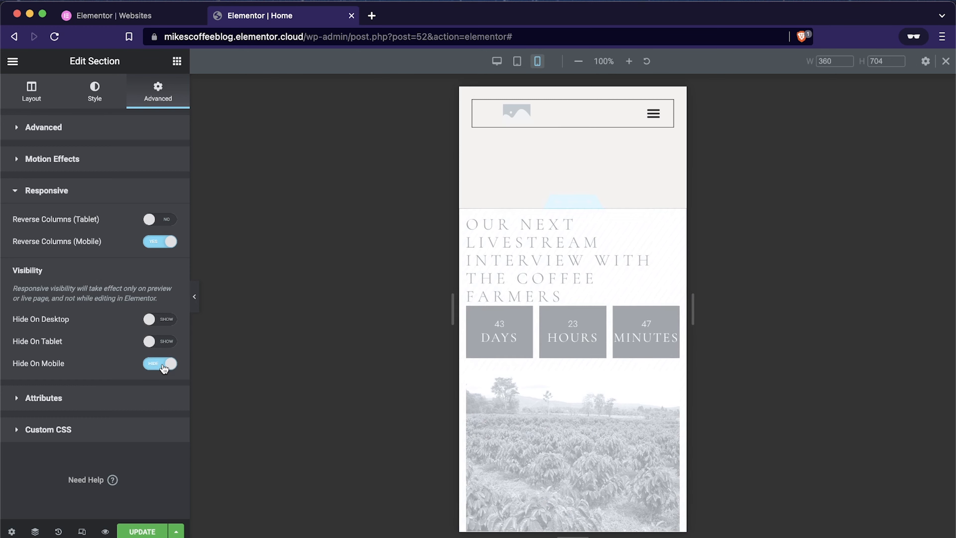
pyautogui.scroll(5, 599, 298)
pyautogui.scroll(5, 599, 298)
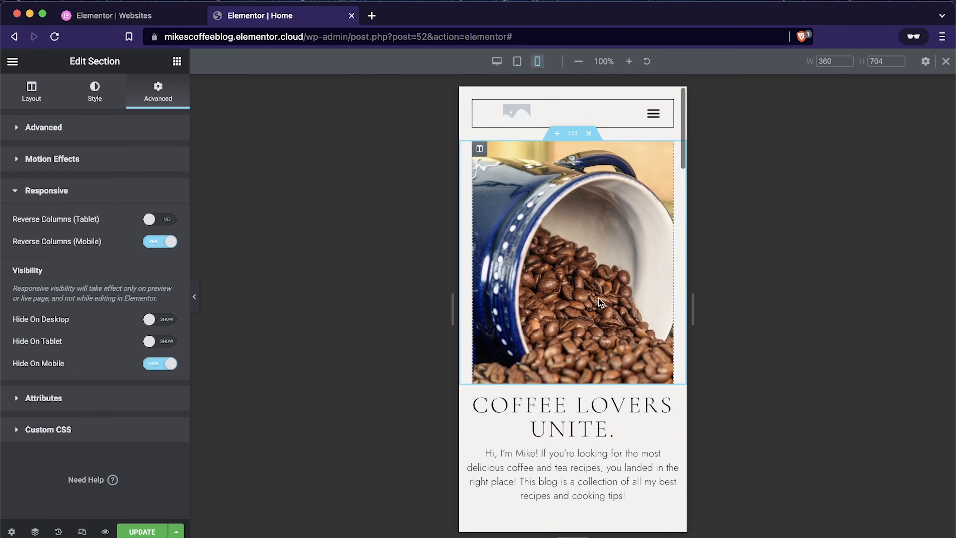
pyautogui.scroll(-10, 598, 298)
pyautogui.scroll(-7, 599, 298)
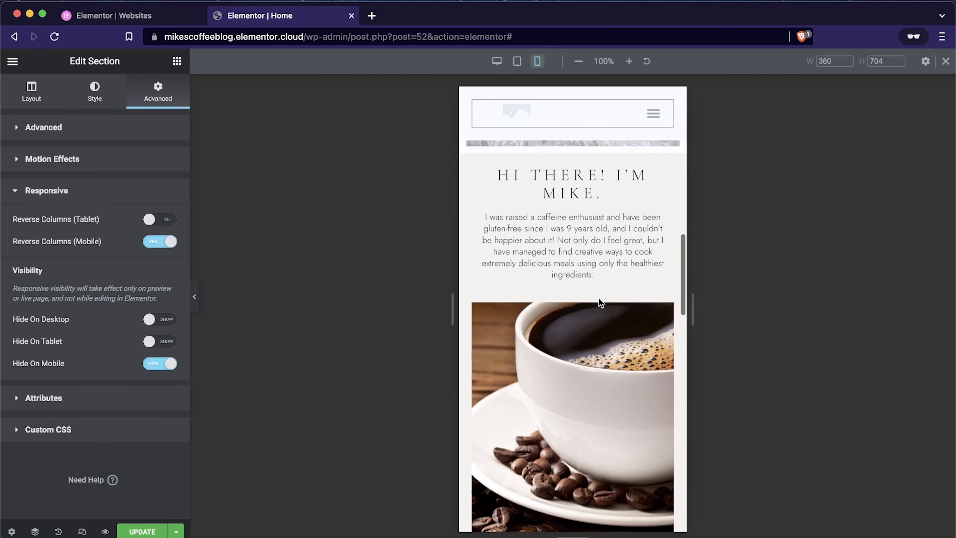
pyautogui.scroll(8, 599, 298)
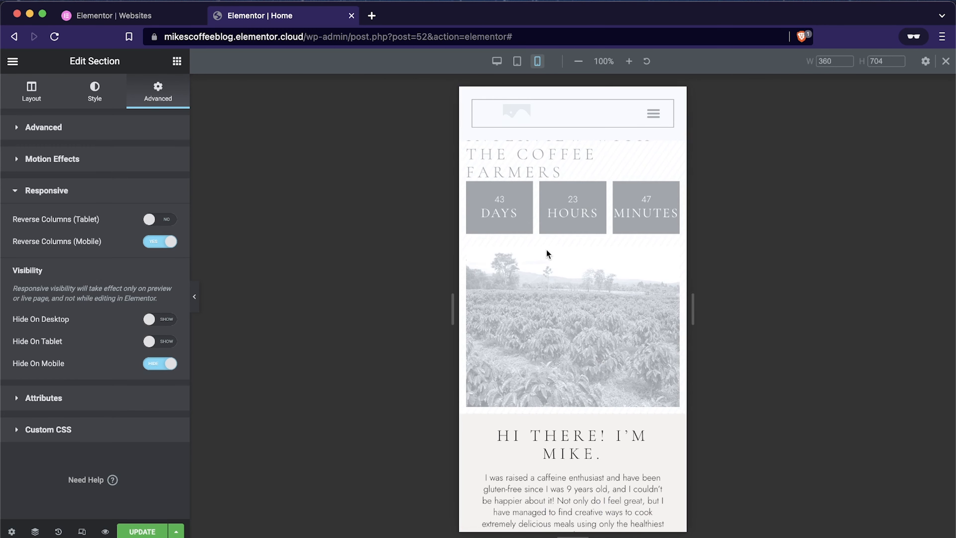
pyautogui.scroll(3, 639, 333)
pyautogui.scroll(1, 638, 329)
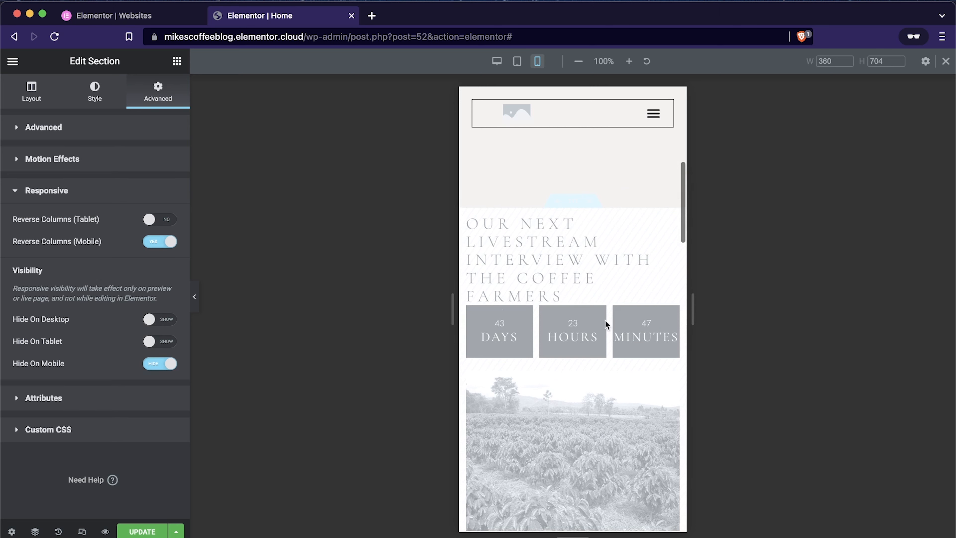
pyautogui.click(158, 369)
# Step: Return to the desktop preview and update the home page
pyautogui.scroll(3, 557, 467)
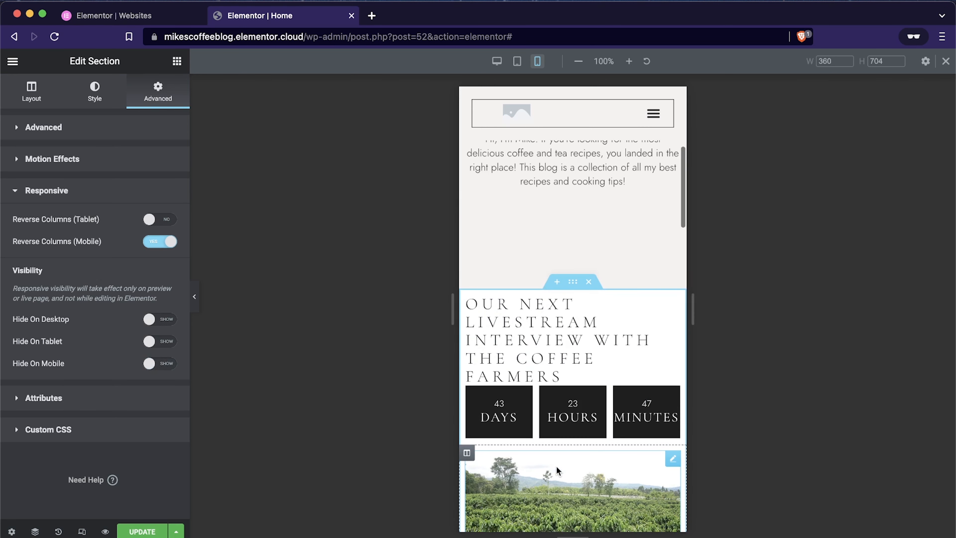
pyautogui.click(496, 61)
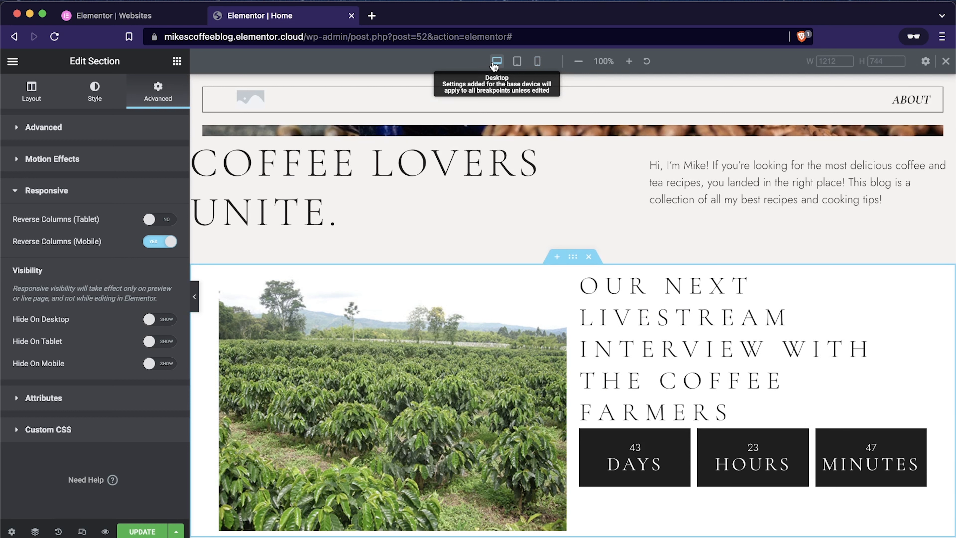
pyautogui.click(131, 529)
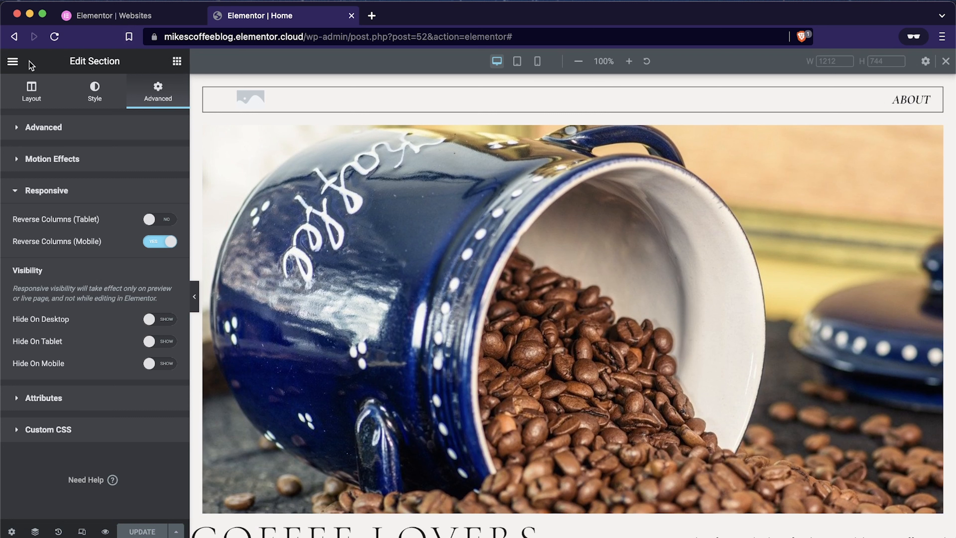
# Step: Exit the page editor to the WordPress dashboard and open the posts list
pyautogui.click(11, 62)
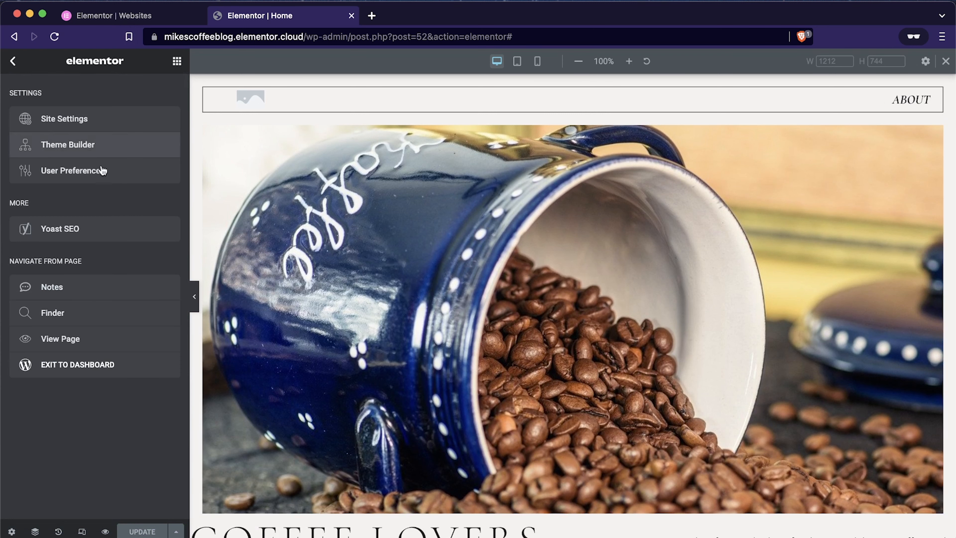
pyautogui.click(91, 371)
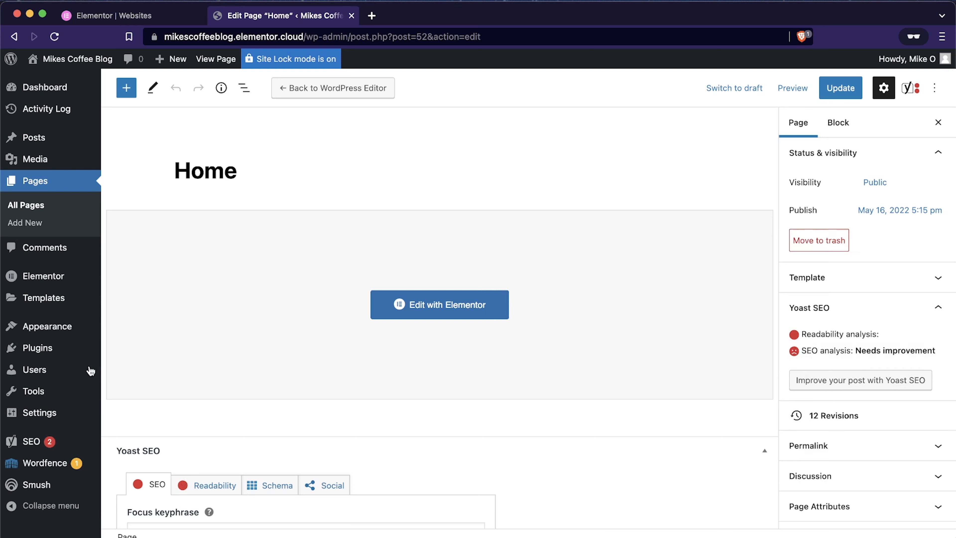
pyautogui.click(62, 138)
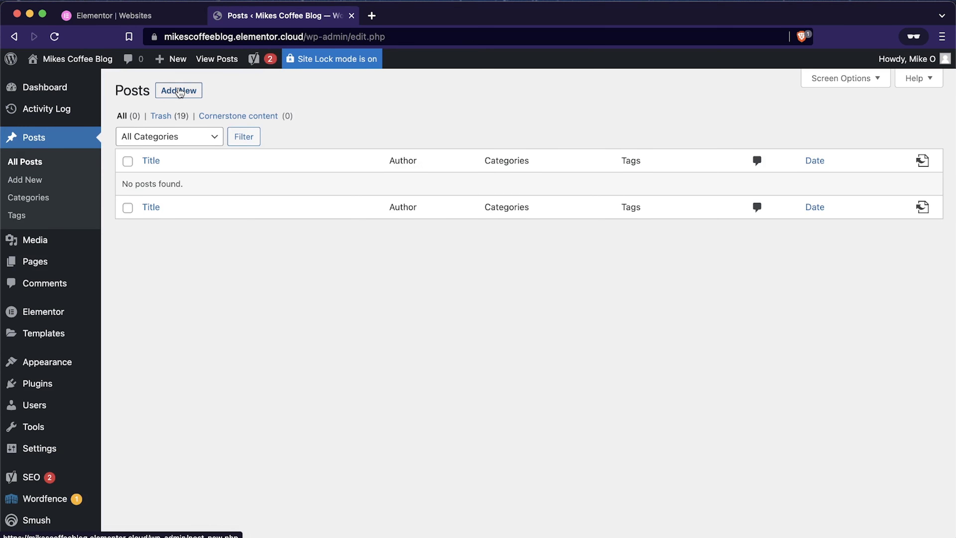
# Step: Create a new blog post and give it the title "The History of Coffee"
pyautogui.click(179, 91)
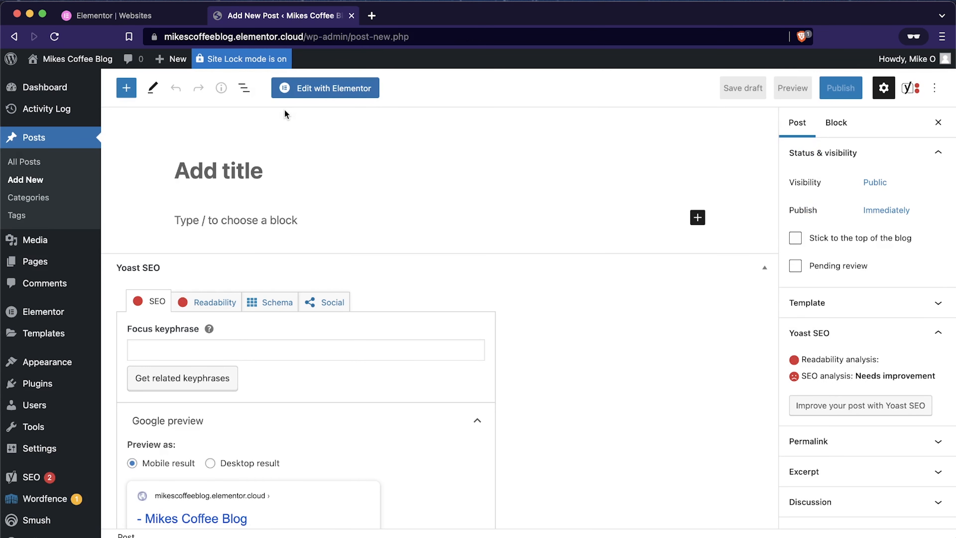
pyautogui.write('The host')
pyautogui.press('BackSpace')
pyautogui.press('BackSpace')
pyautogui.press('BackSpace')
pyautogui.press('BackSpace')
pyautogui.write('His')
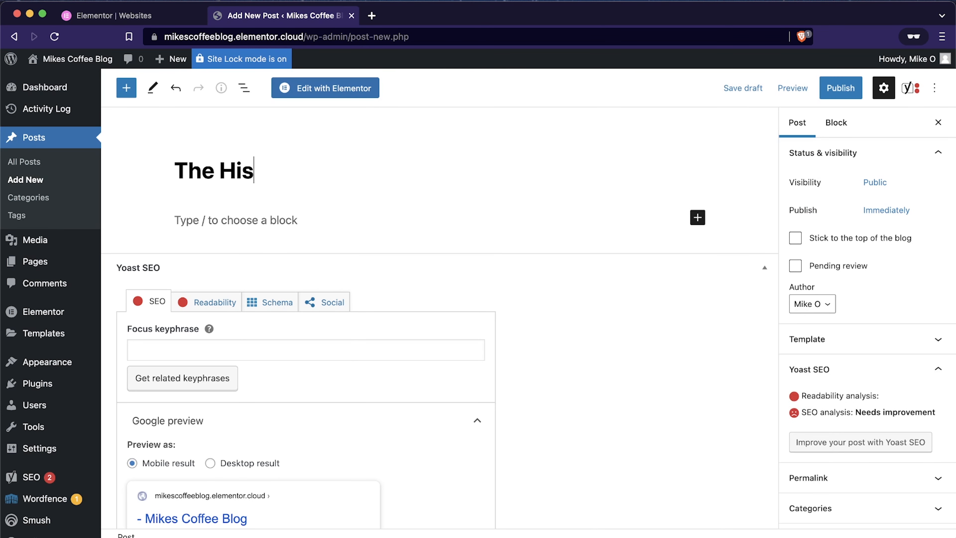
pyautogui.write('tory of Coffee')
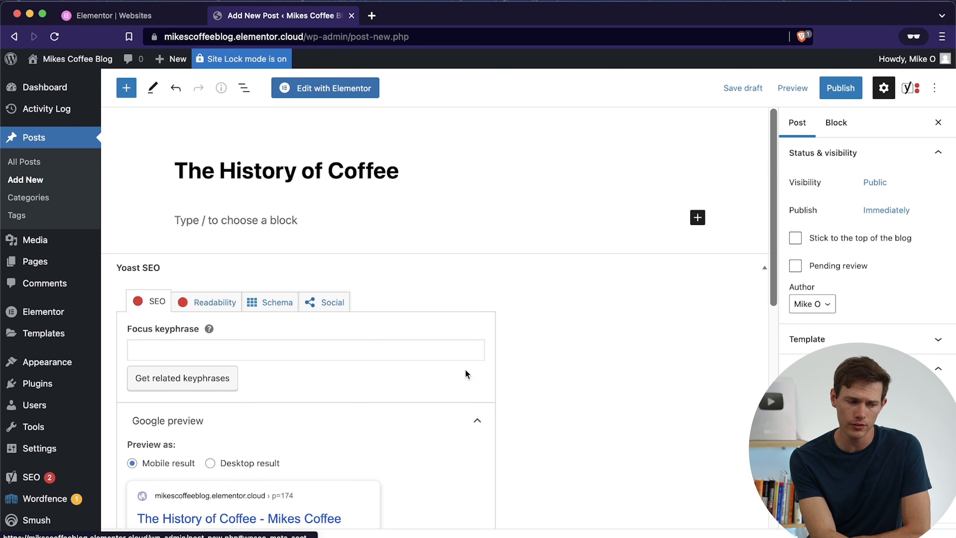
# Step: Examine the post's Yoast SEO options, including the Google preview, SEO title, slug, meta description and SEO analysis
pyautogui.scroll(-4, 577, 399)
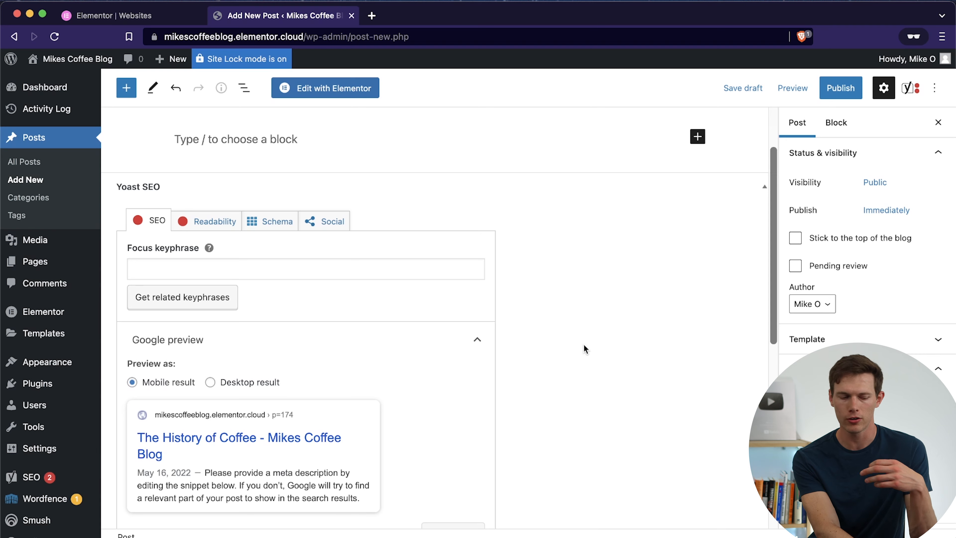
pyautogui.scroll(-4, 584, 349)
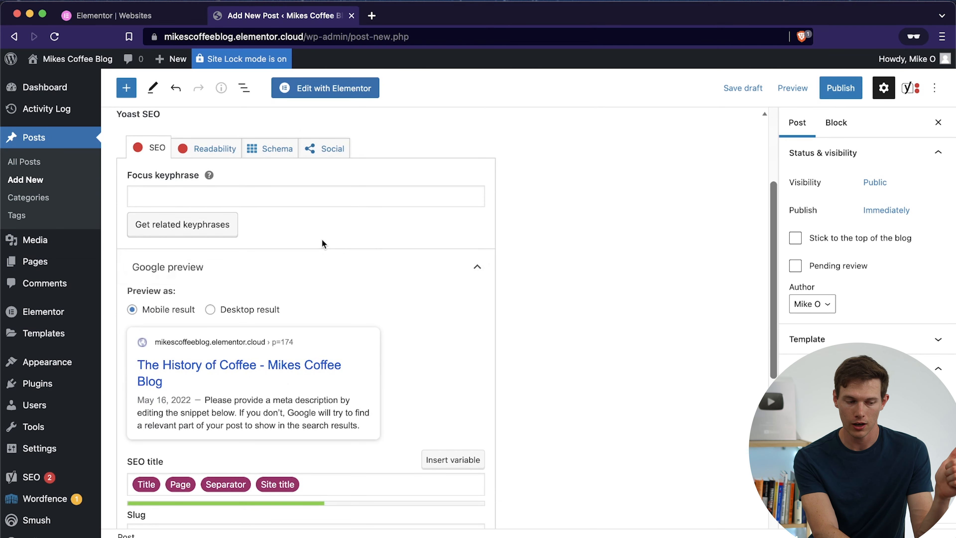
pyautogui.scroll(-2, 336, 389)
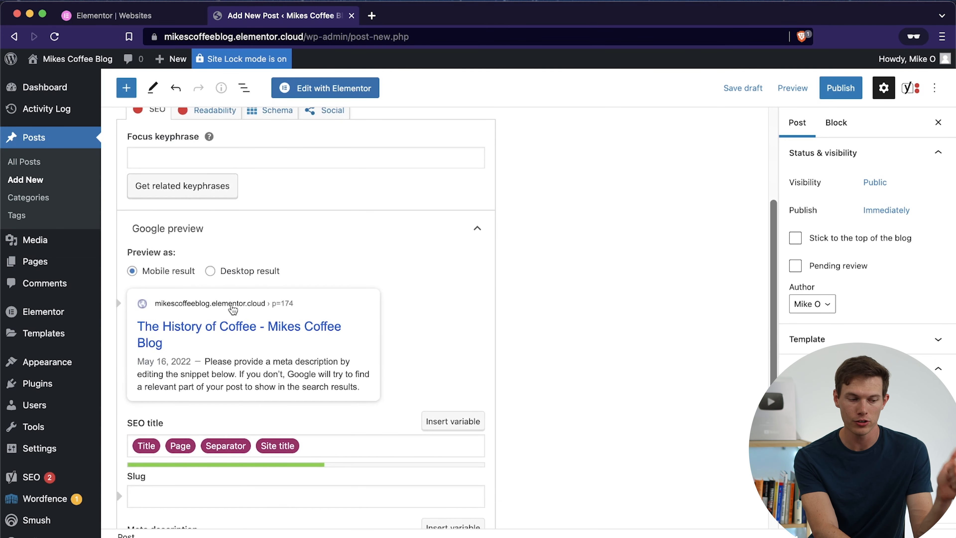
pyautogui.click(211, 271)
pyautogui.click(162, 271)
pyautogui.scroll(-6, 451, 312)
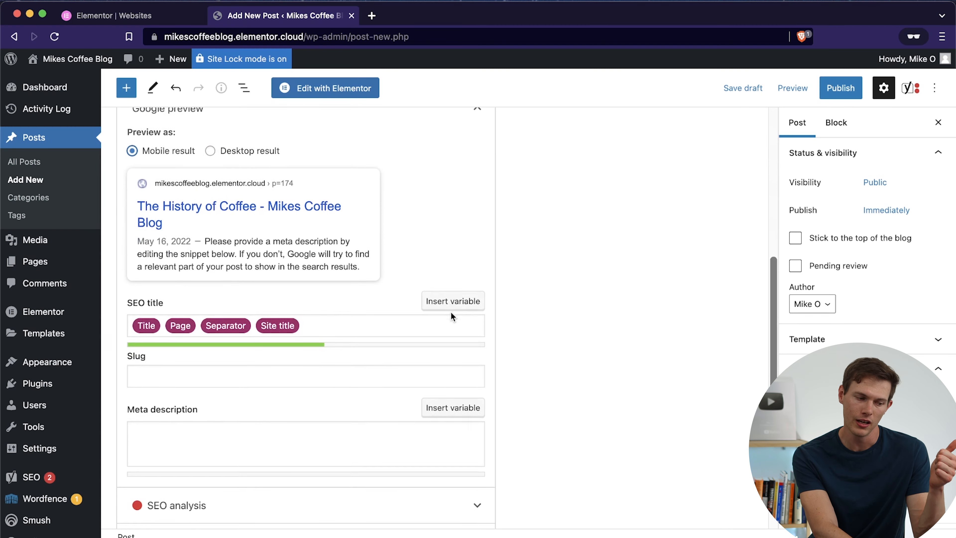
pyautogui.scroll(-2, 452, 312)
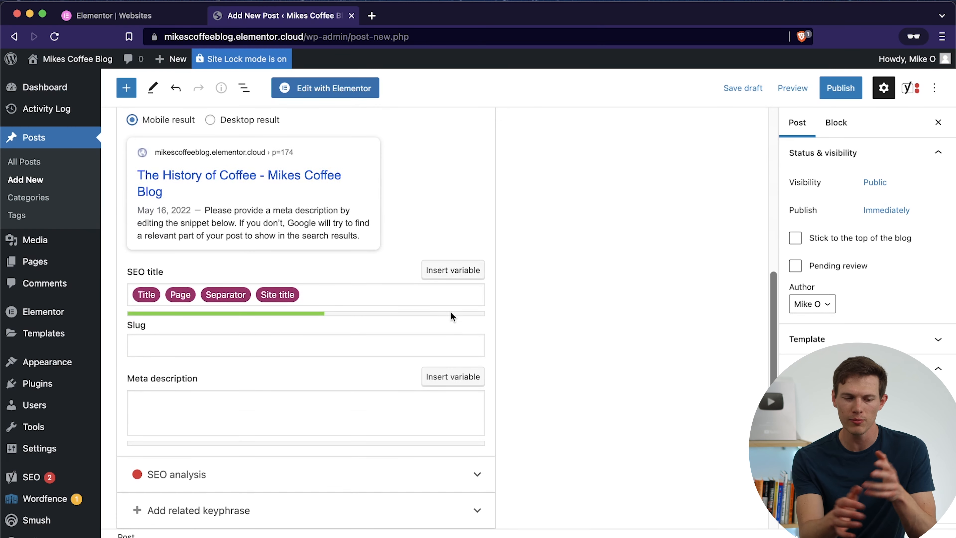
pyautogui.scroll(5, 451, 312)
pyautogui.scroll(-7, 451, 312)
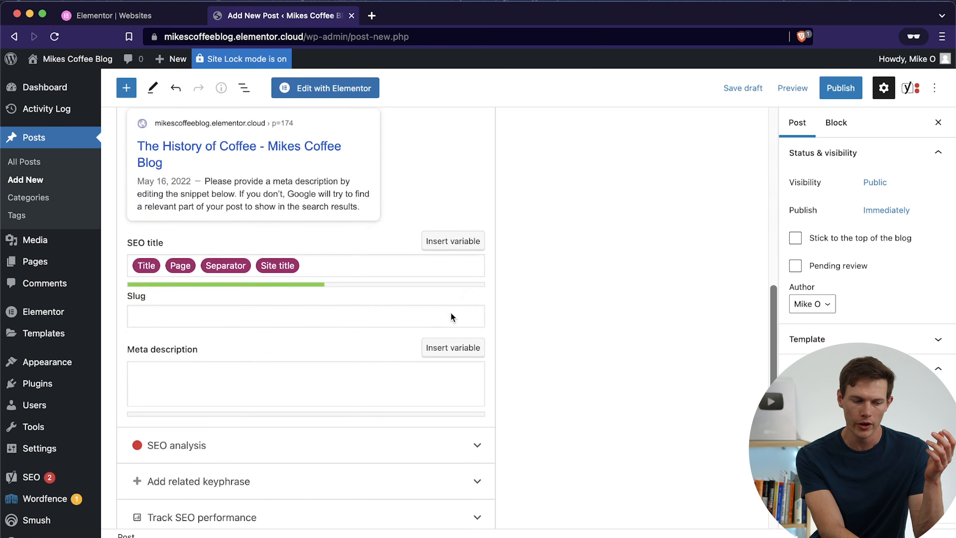
pyautogui.click(477, 351)
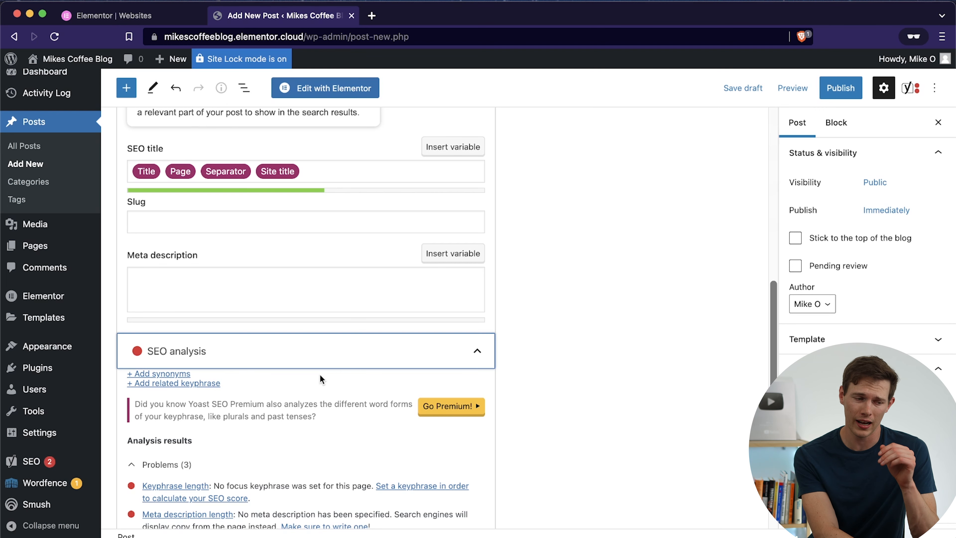
pyautogui.scroll(10, 320, 375)
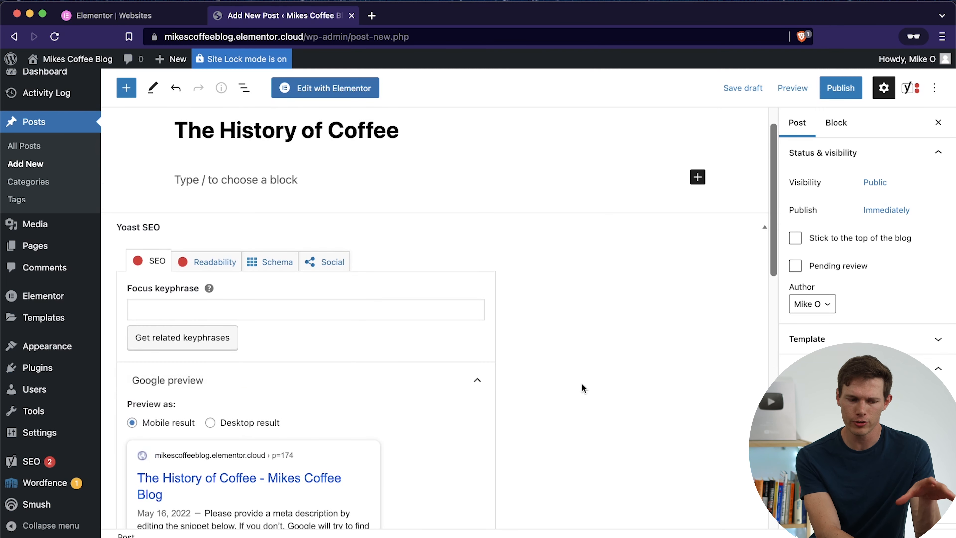
pyautogui.scroll(2, 574, 388)
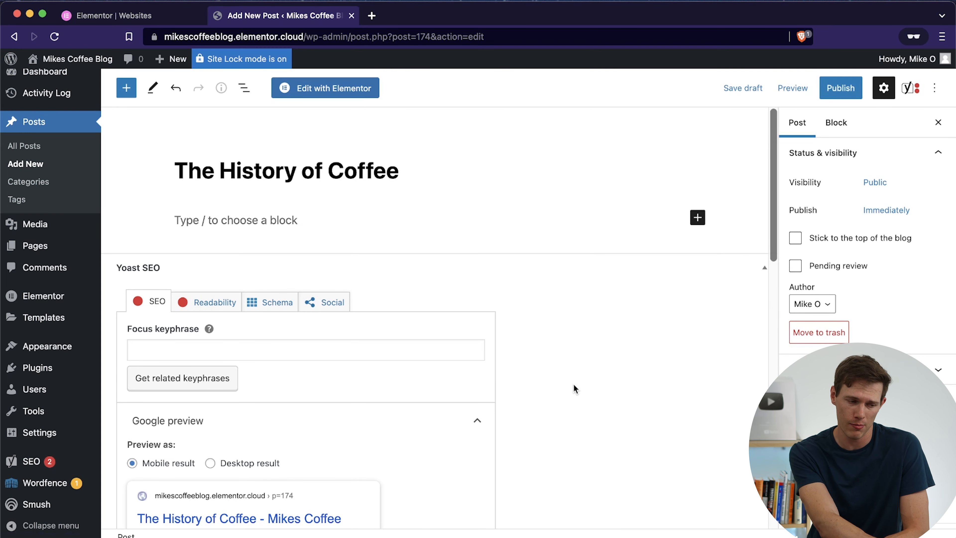
# Step: Open the post in the Elementor editor and add an Author Box widget to the empty content area
pyautogui.click(323, 90)
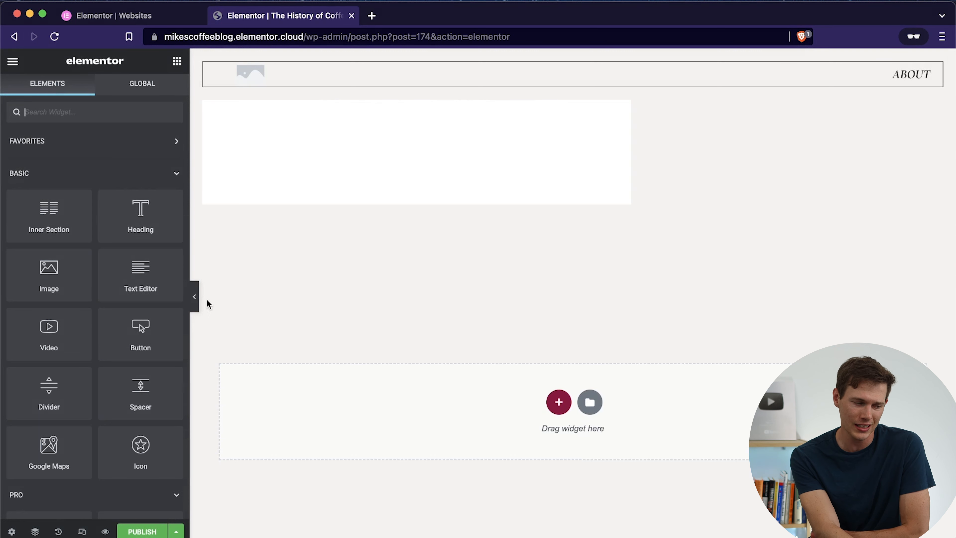
pyautogui.write('auth')
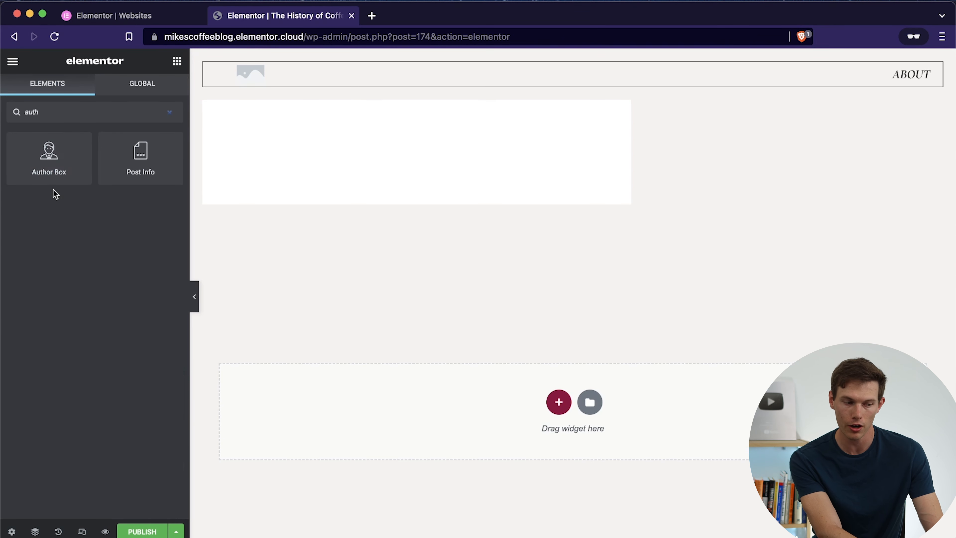
pyautogui.moveTo(46, 158); pyautogui.dragTo(583, 400)
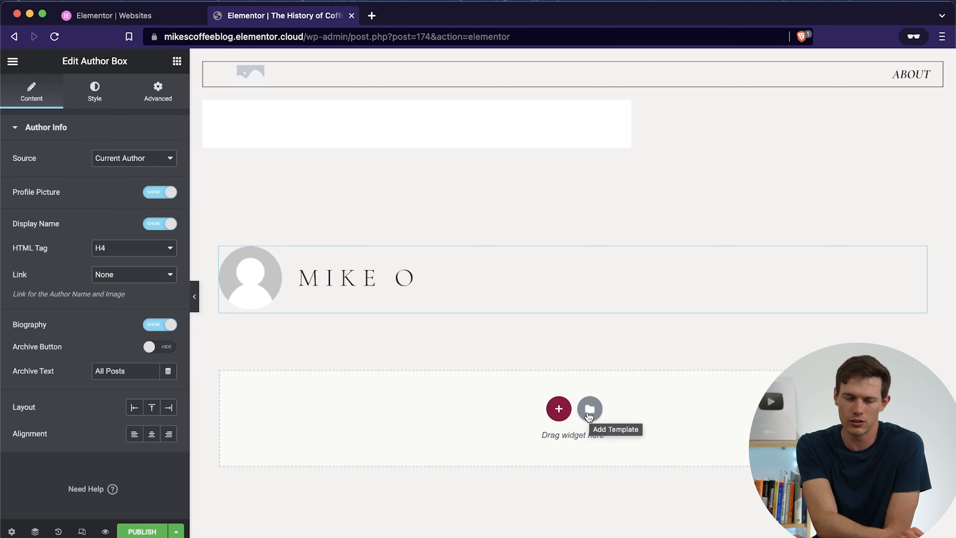
# Step: Find the FAQ blocks in the template library and insert the white one with four boxed questions below the author box
pyautogui.click(590, 415)
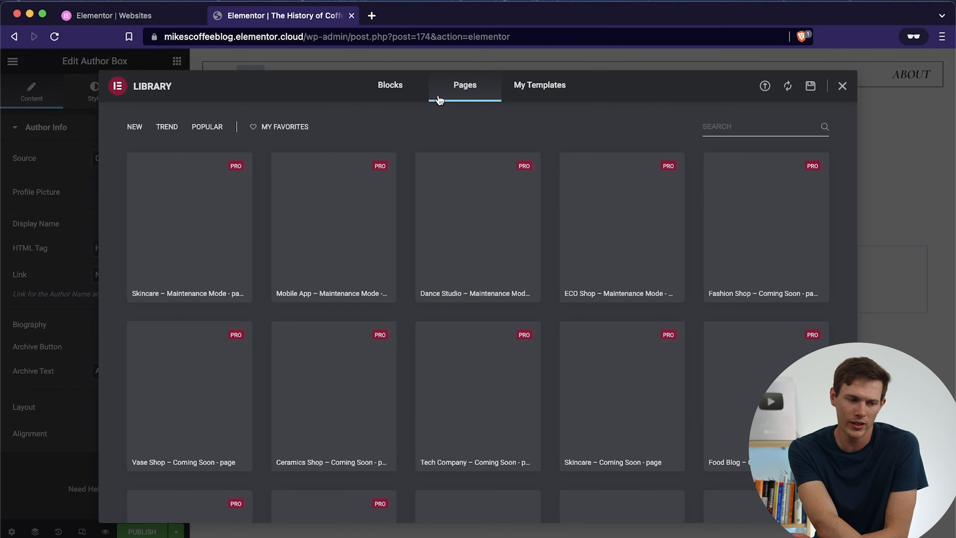
pyautogui.click(539, 89)
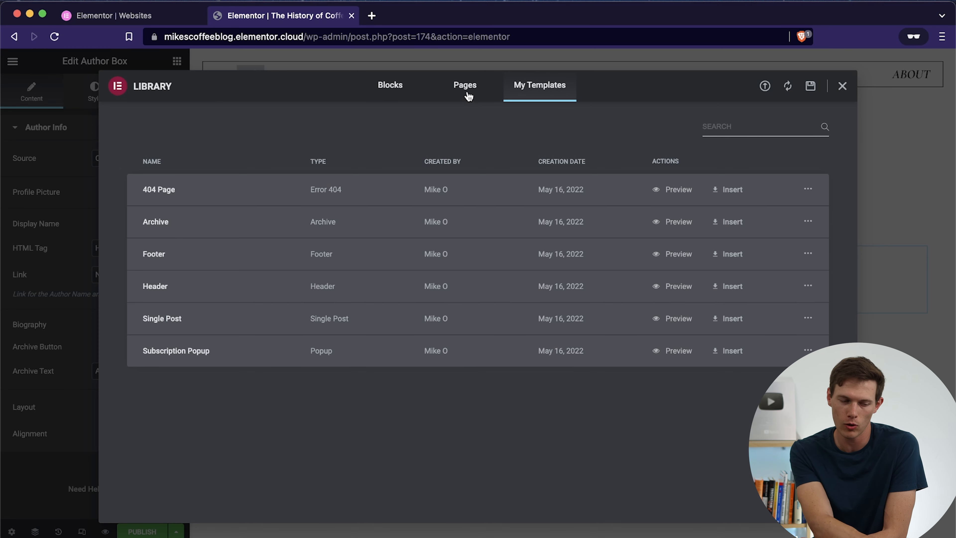
pyautogui.click(468, 95)
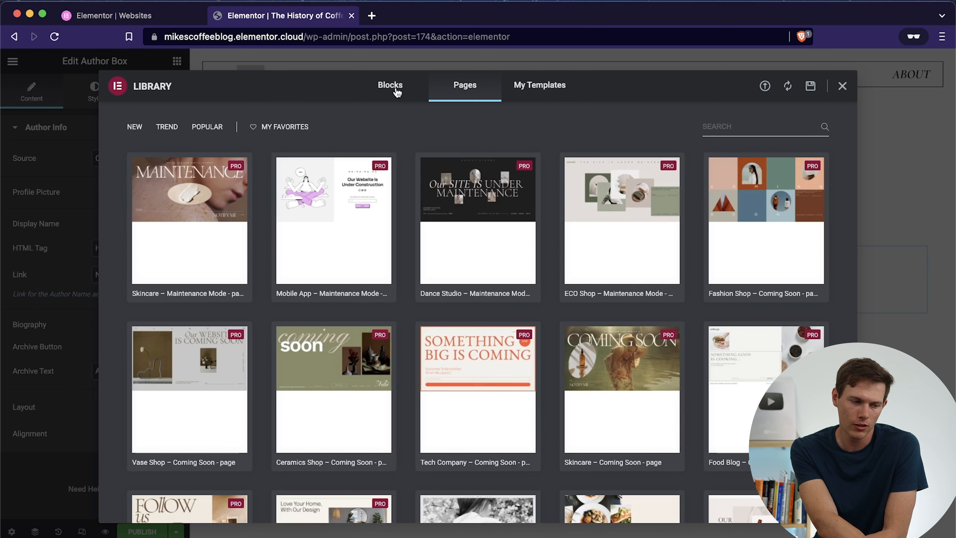
pyautogui.click(394, 90)
pyautogui.click(464, 90)
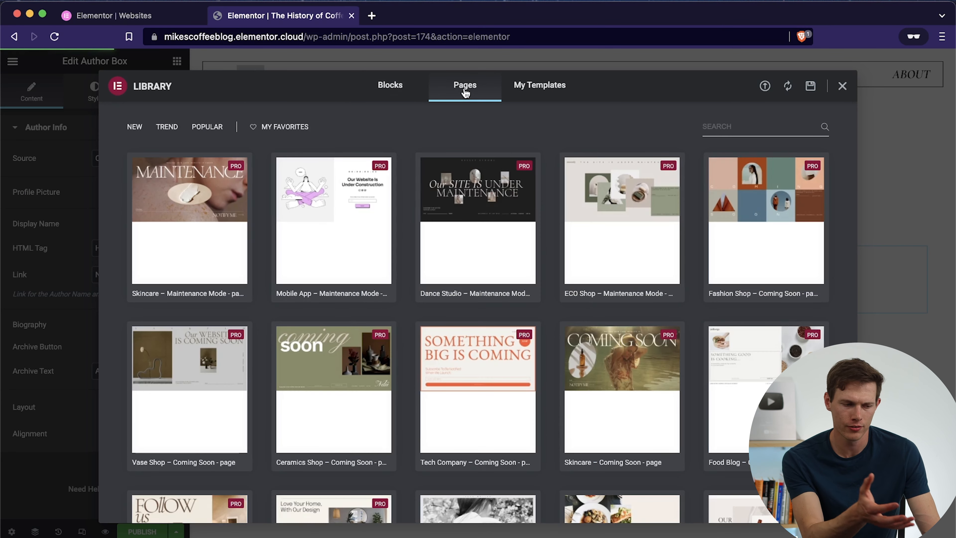
pyautogui.click(400, 90)
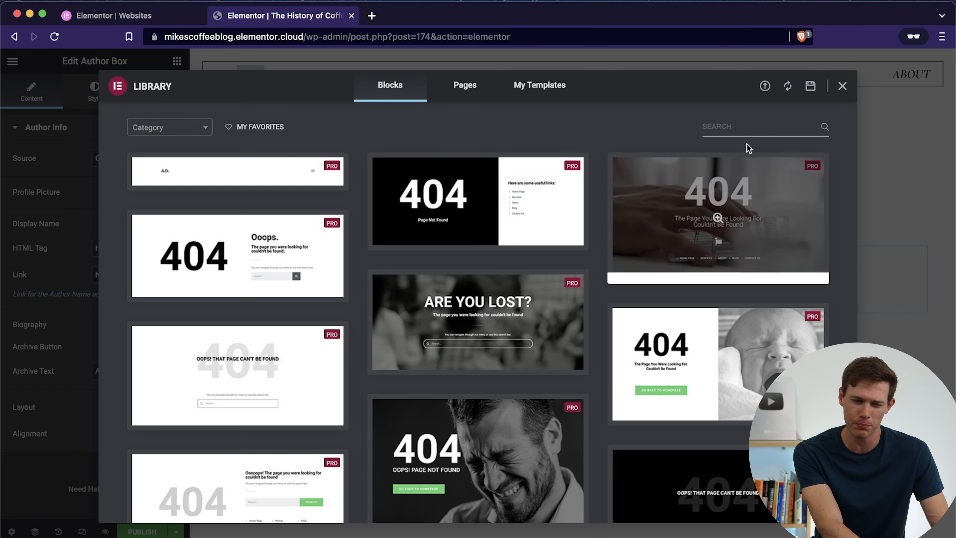
pyautogui.write('faq')
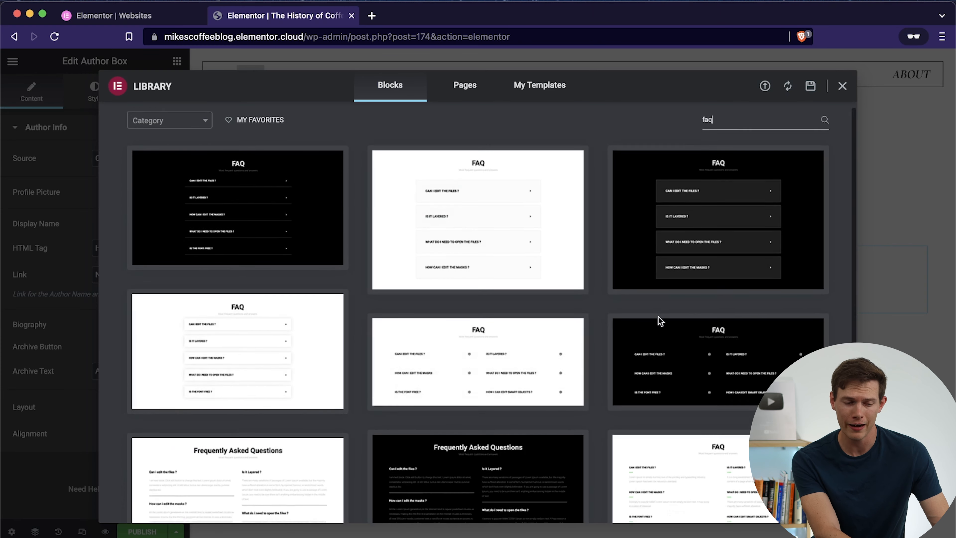
pyautogui.scroll(-5, 658, 320)
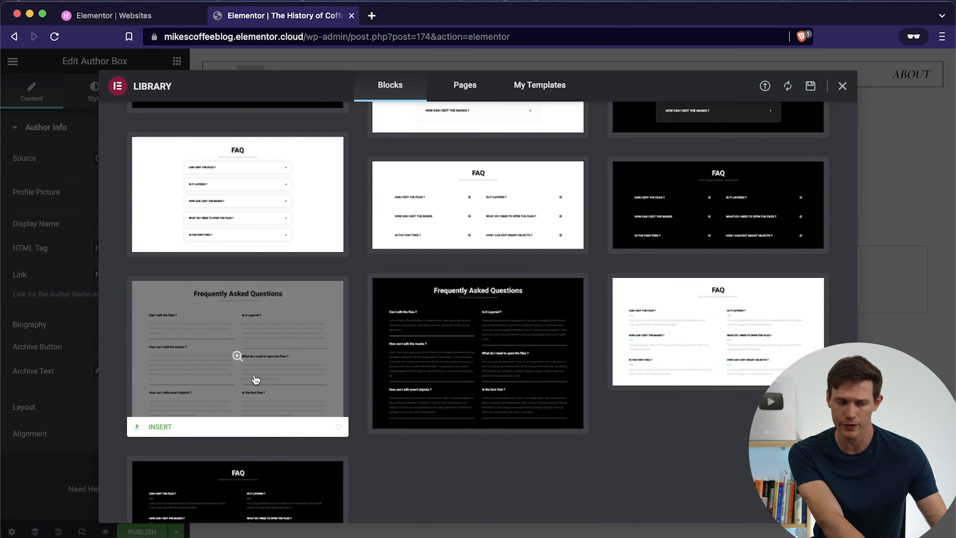
pyautogui.scroll(5, 395, 309)
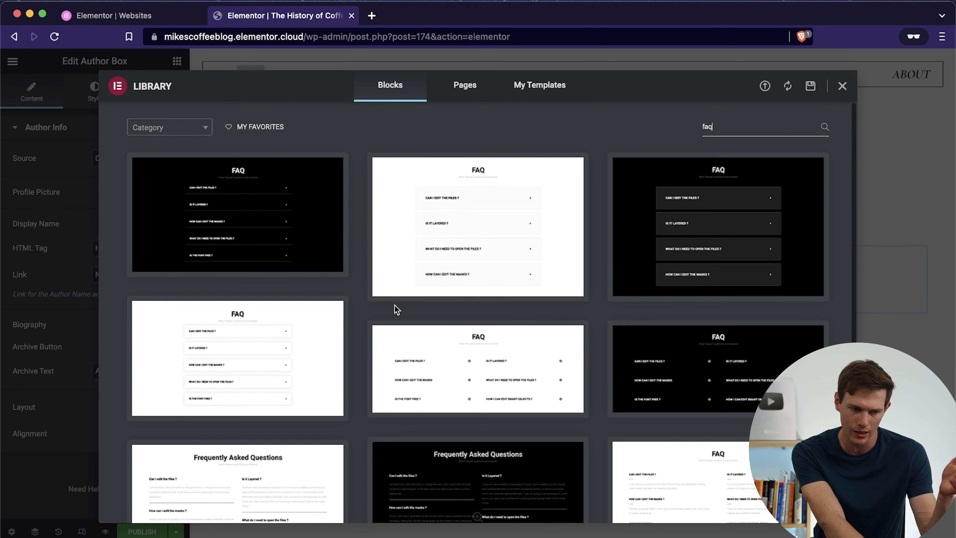
pyautogui.click(499, 234)
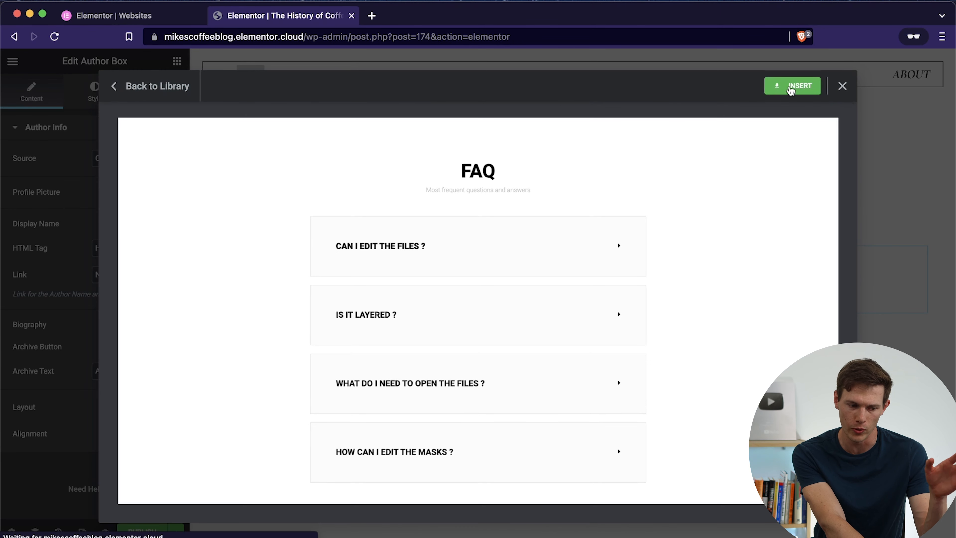
pyautogui.click(789, 89)
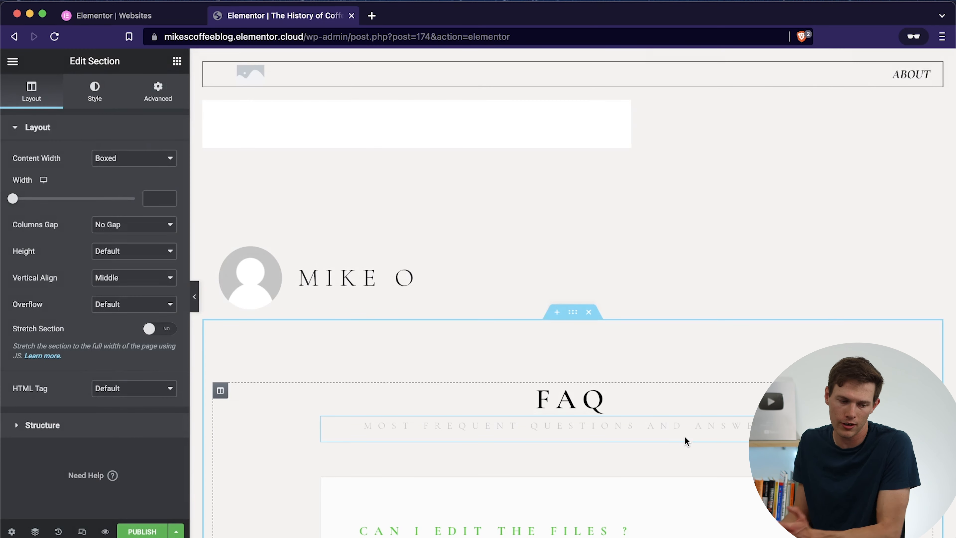
# Step: Examine the post layout, including the first FAQ toggle's settings, the author box and the title area above it
pyautogui.scroll(-10, 685, 441)
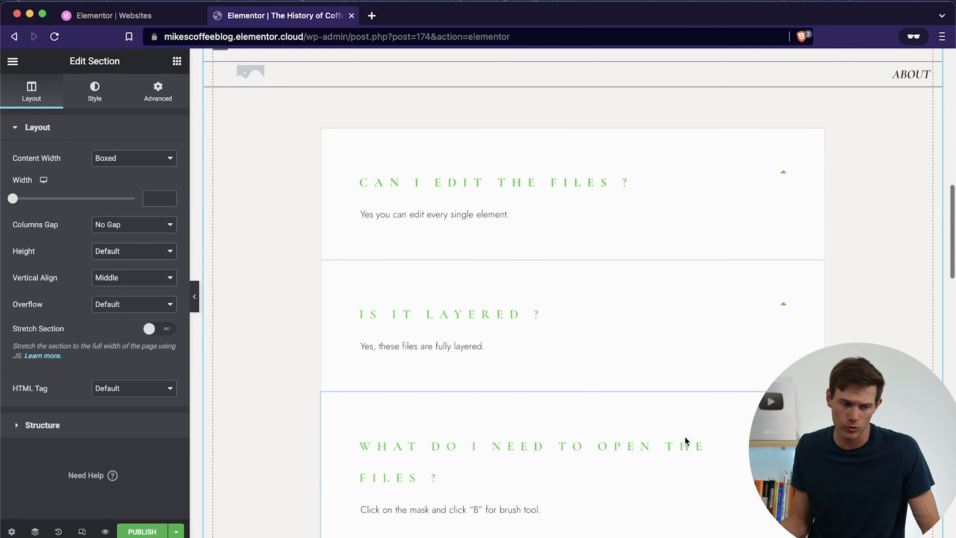
pyautogui.click(546, 190)
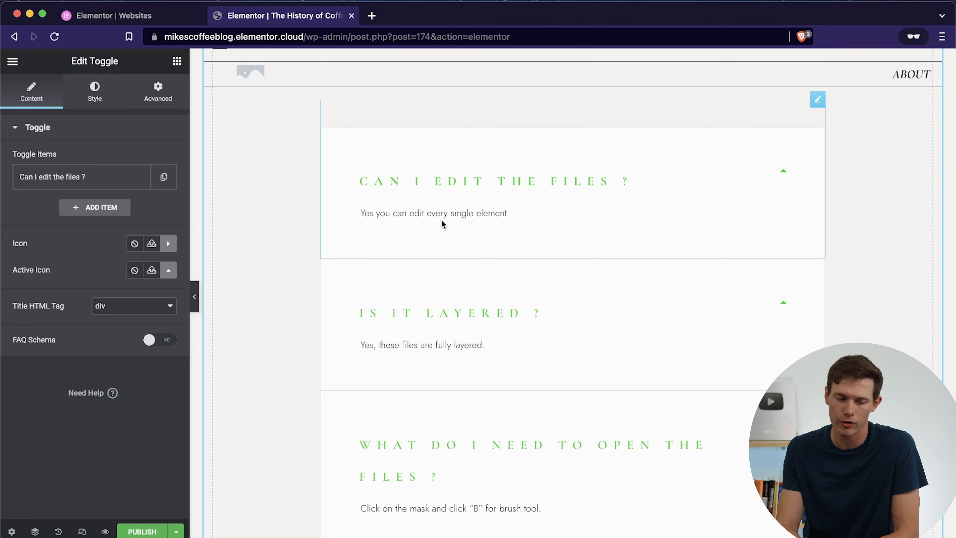
pyautogui.scroll(10, 442, 222)
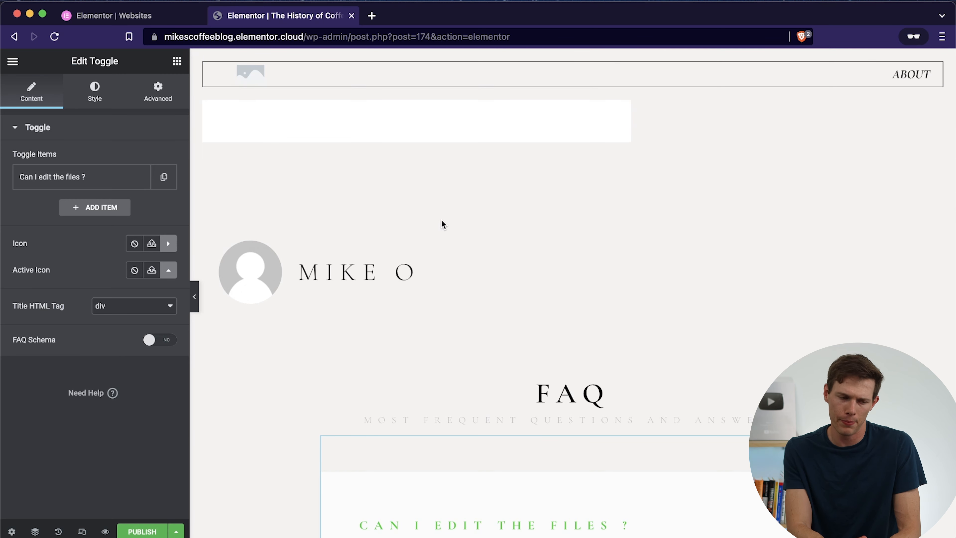
pyautogui.scroll(10, 443, 232)
pyautogui.scroll(-9, 445, 232)
pyautogui.scroll(-10, 444, 233)
pyautogui.scroll(11, 444, 232)
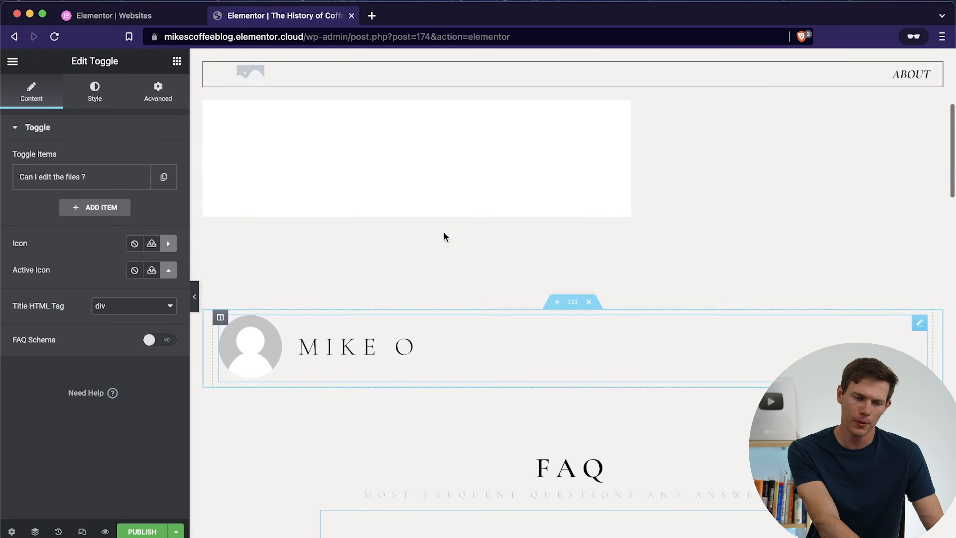
pyautogui.scroll(2, 444, 237)
pyautogui.scroll(2, 469, 331)
pyautogui.scroll(2, 469, 331)
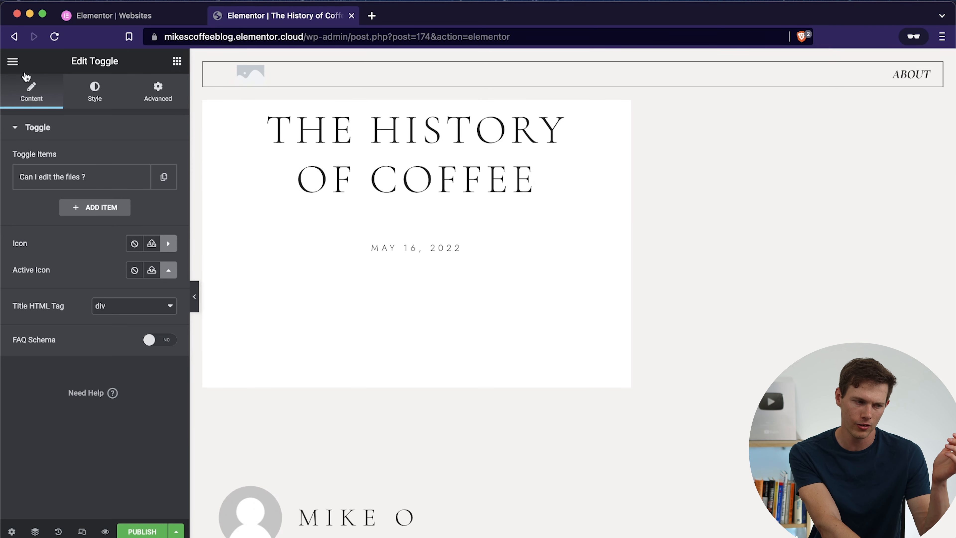
# Step: Search the widgets for "title" and add a Post Title widget directly above the author box
pyautogui.click(177, 62)
pyautogui.scroll(-12, 94, 250)
pyautogui.scroll(7, 89, 277)
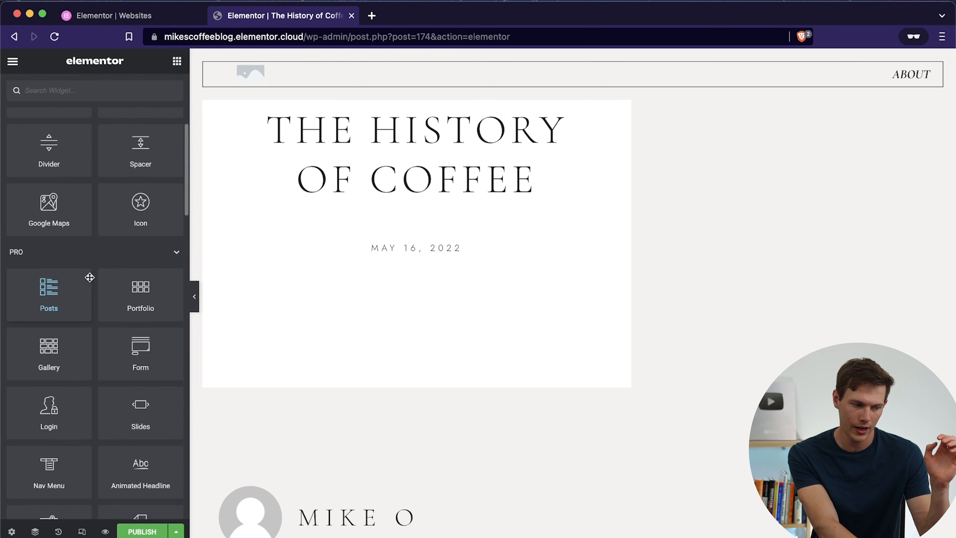
pyautogui.scroll(5, 94, 193)
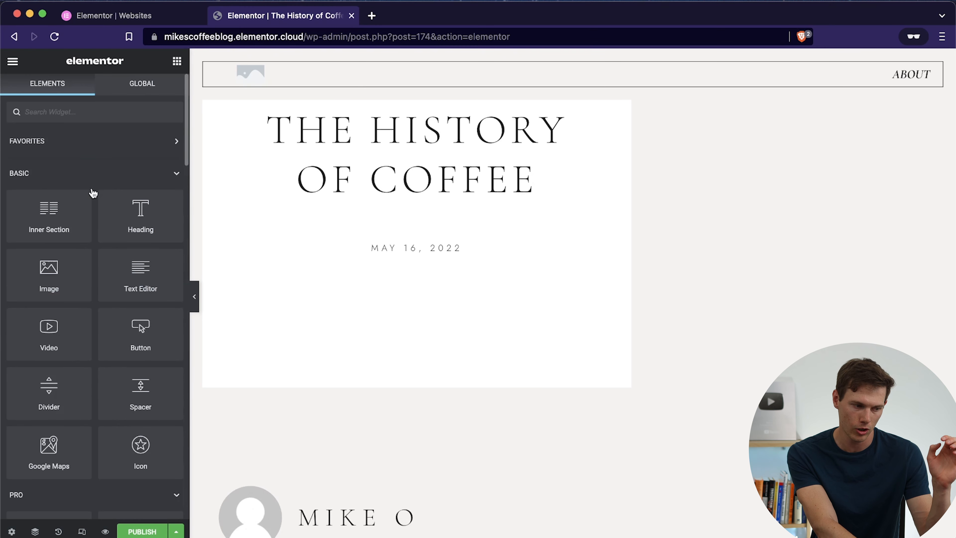
pyautogui.click(68, 112)
pyautogui.write('title')
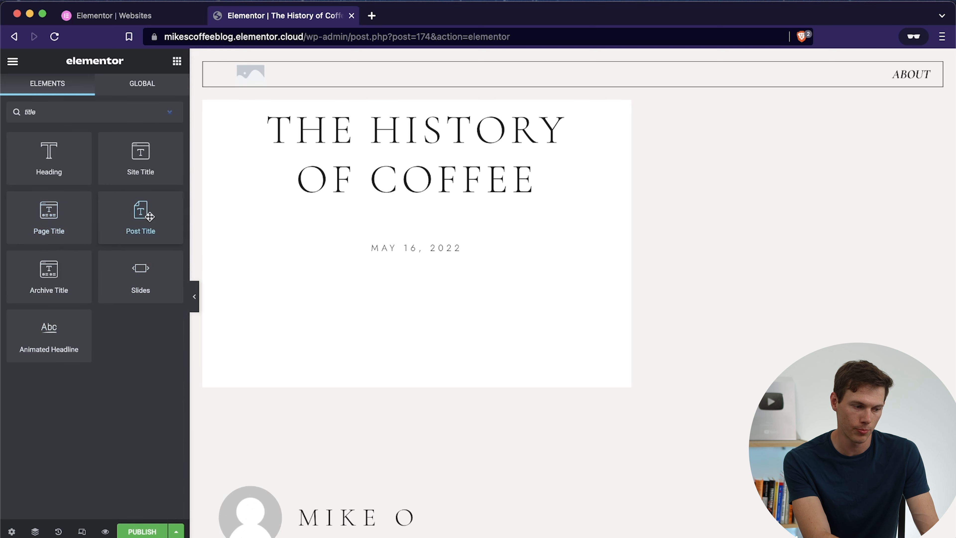
pyautogui.moveTo(141, 213); pyautogui.dragTo(384, 502)
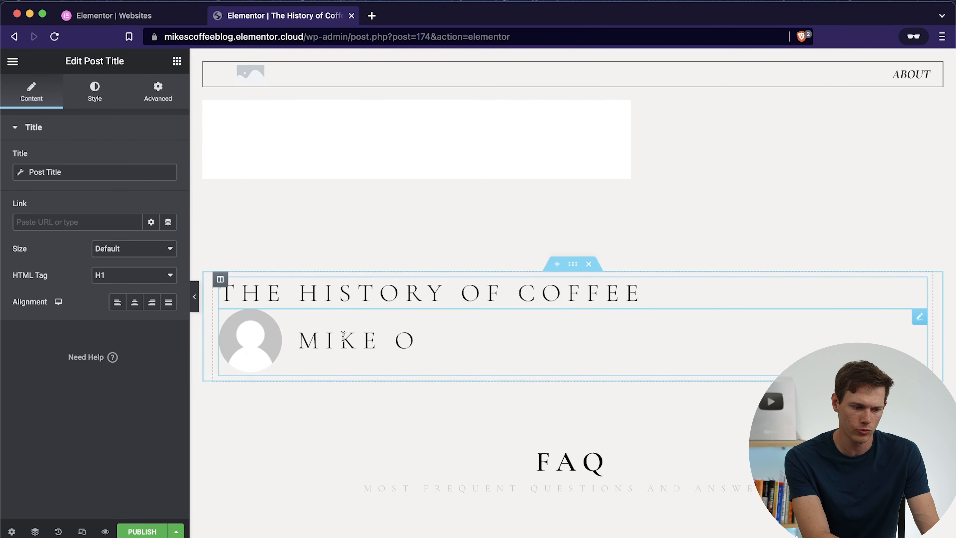
pyautogui.click(177, 61)
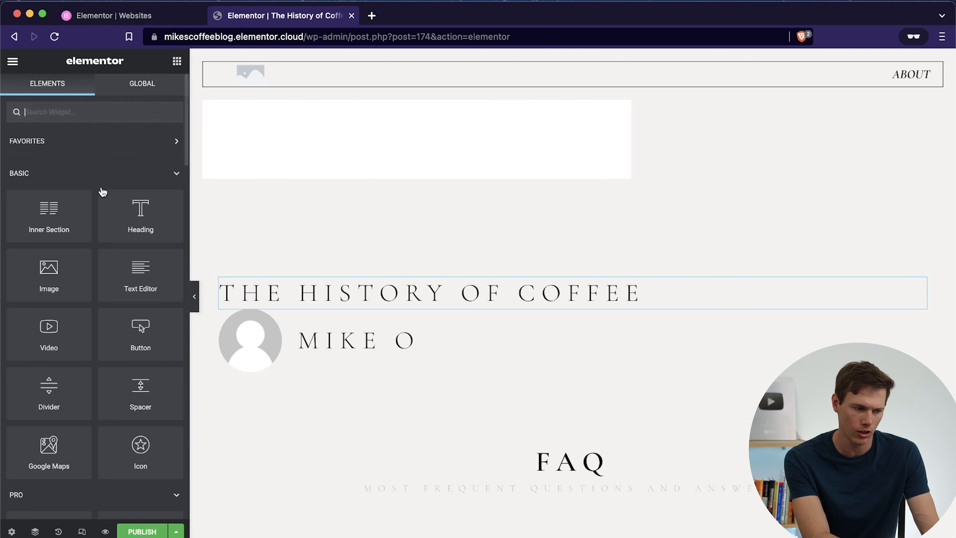
# Step: Add a Text Editor widget directly below the author box and repeat its lorem ipsum placeholder until it has four paragraphs
pyautogui.moveTo(127, 276); pyautogui.dragTo(297, 367)
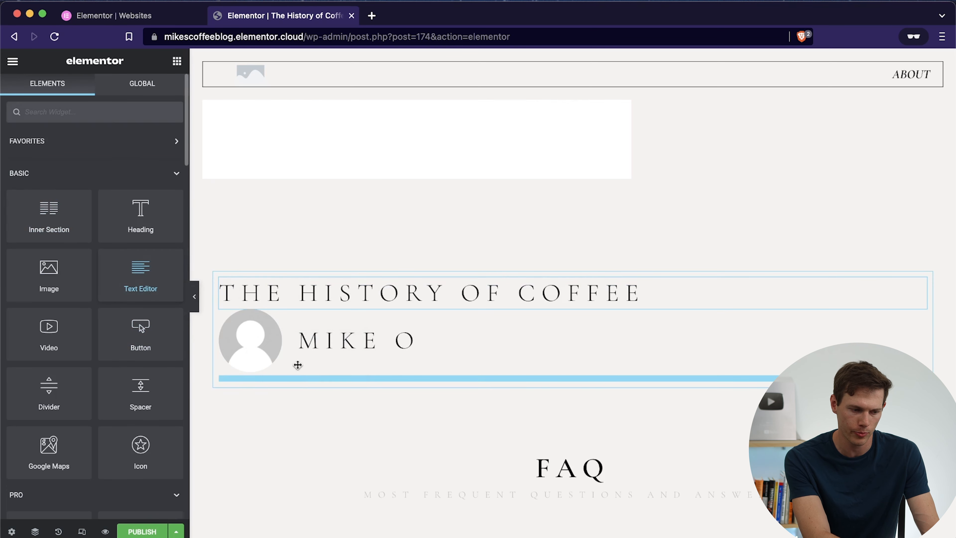
pyautogui.click(138, 329)
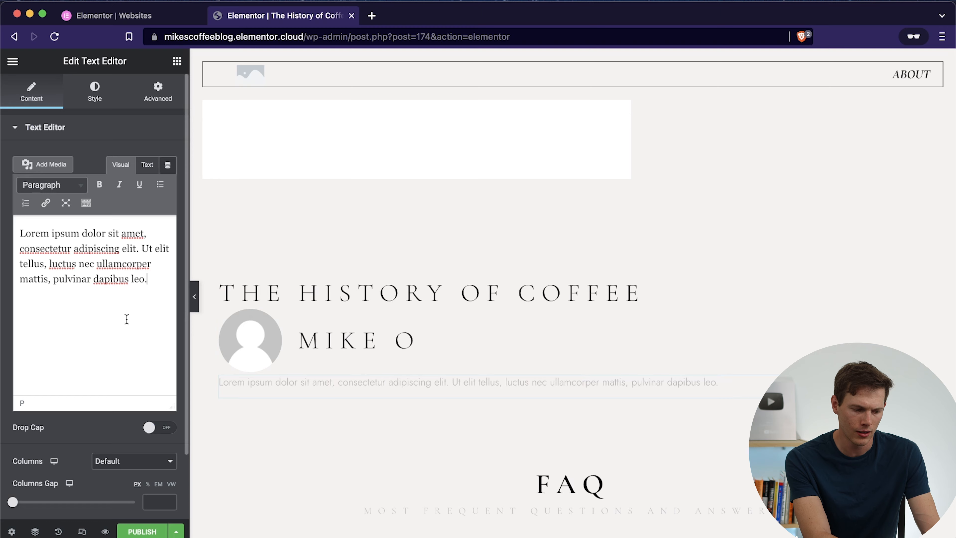
pyautogui.press('super+a')
pyautogui.press('super+c')
pyautogui.click(126, 319)
pyautogui.press('Return')
pyautogui.press('super+v')
# Step: Copy all the placeholder paragraphs in the text widget and paste them repeatedly to create a long body text
pyautogui.press('super+v')
pyautogui.press('super+v')
pyautogui.press('super+v')
pyautogui.press('super+v')
pyautogui.press('super+v')
pyautogui.press('super+v')
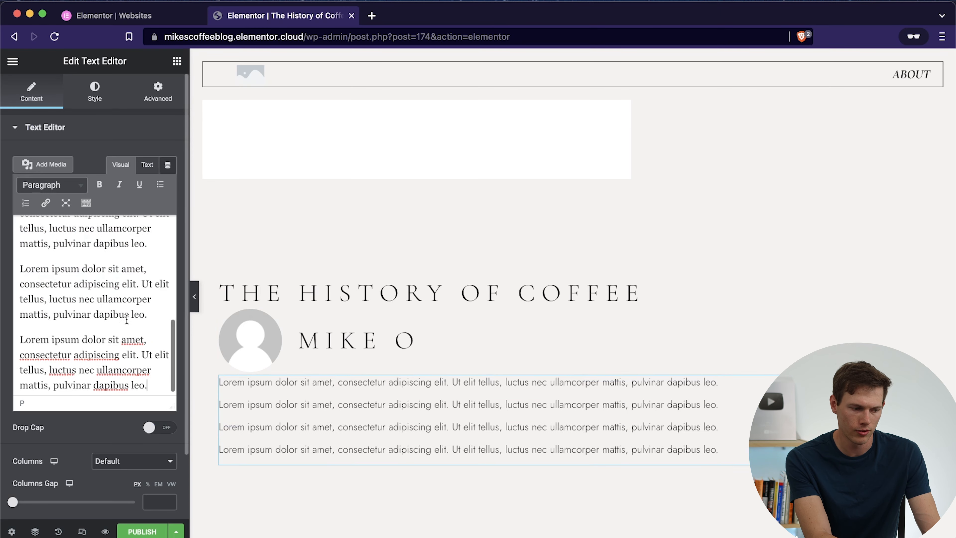
pyautogui.press('super+a')
pyautogui.press('super+c')
pyautogui.press('super+v')
pyautogui.press('super+v')
pyautogui.press('super+v')
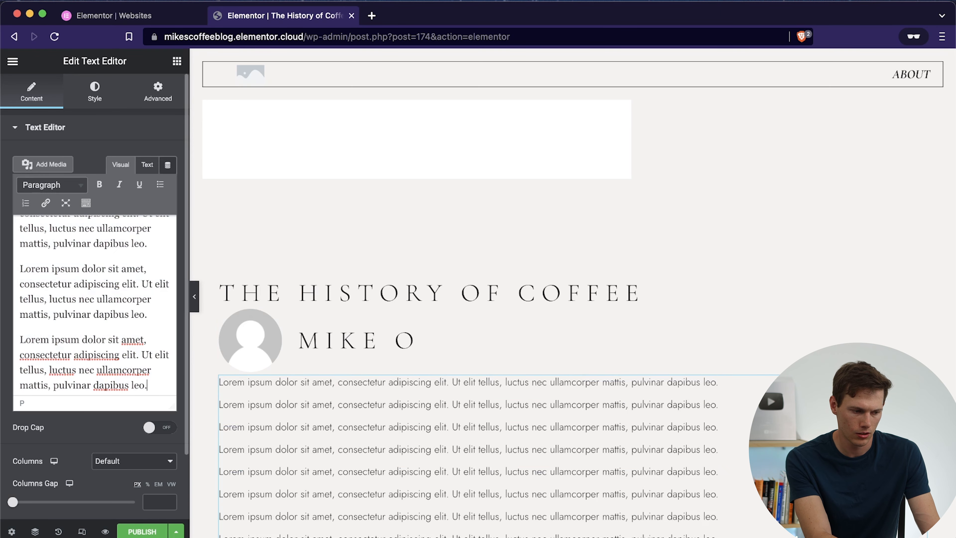
pyautogui.scroll(-20, 572, 294)
pyautogui.scroll(-5, 572, 293)
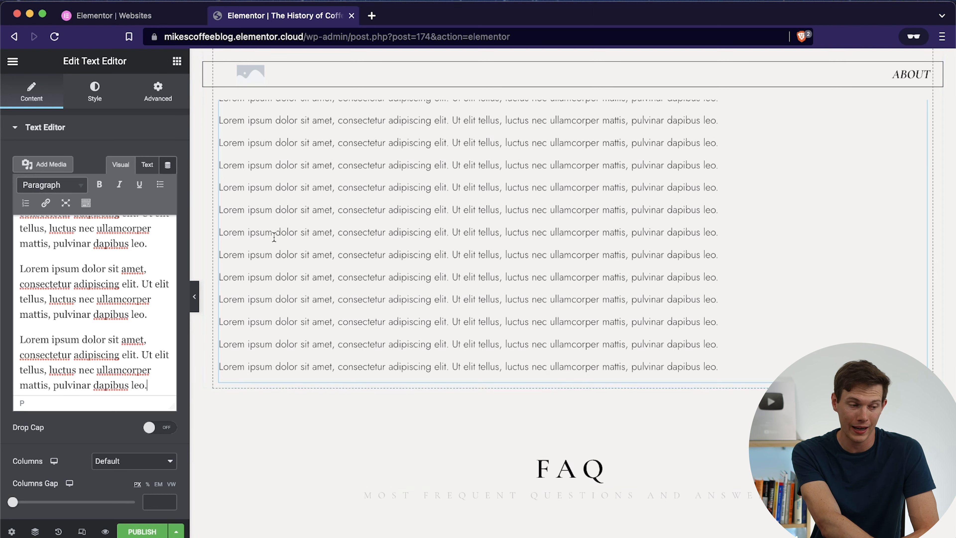
# Step: Add a two-column Inner Section below the body text and place an Image widget in its second column
pyautogui.click(177, 63)
pyautogui.moveTo(49, 212); pyautogui.dragTo(420, 377)
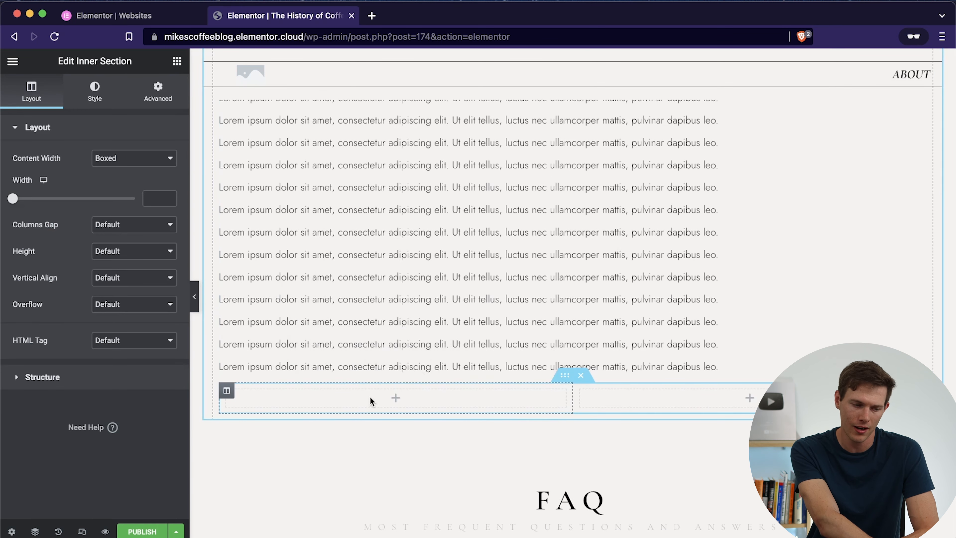
pyautogui.click(176, 62)
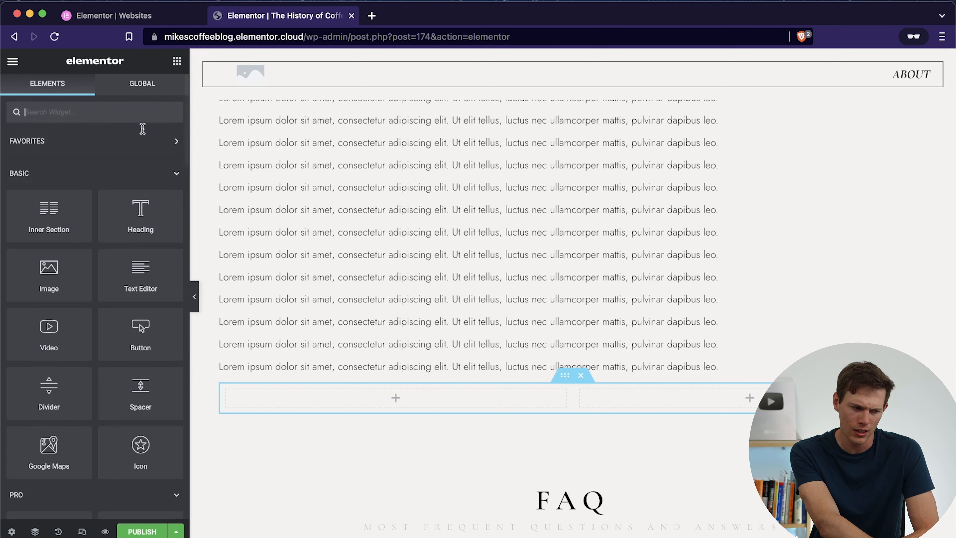
pyautogui.moveTo(49, 289); pyautogui.dragTo(645, 402)
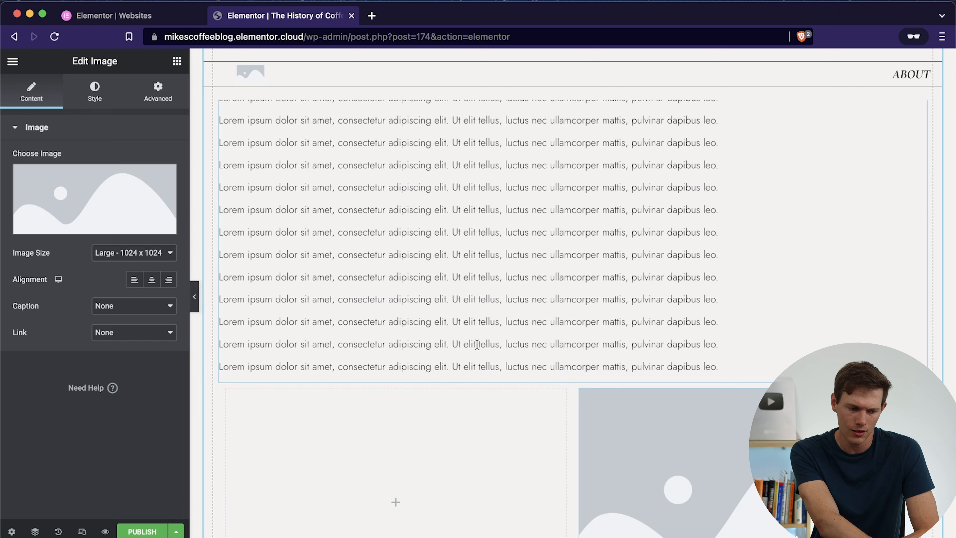
# Step: Add a Text Editor widget to the inner section's empty first column and fill it with repeated lorem ipsum text
pyautogui.click(177, 62)
pyautogui.moveTo(126, 286); pyautogui.dragTo(388, 465)
pyautogui.click(150, 275)
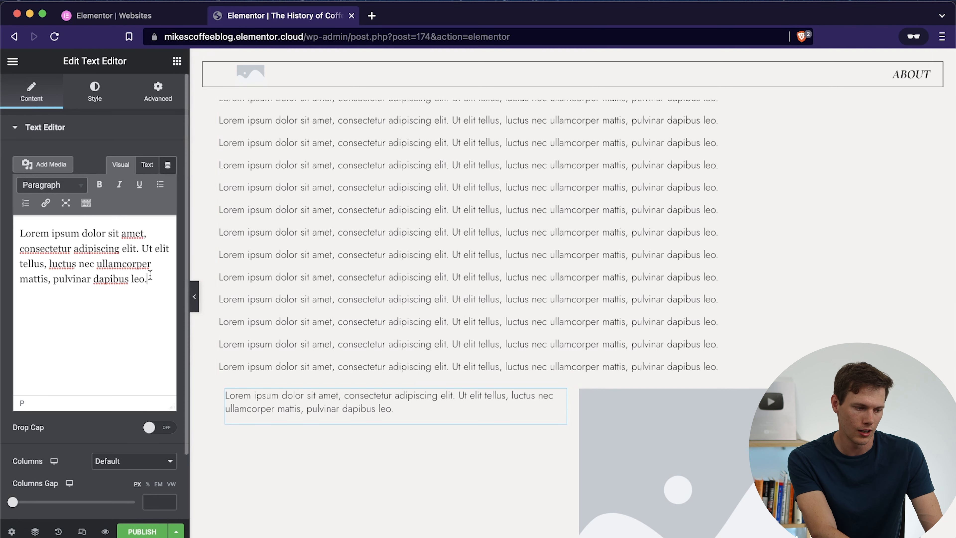
pyautogui.press('super+a')
pyautogui.moveTo(2, 220)
pyautogui.press('Right')
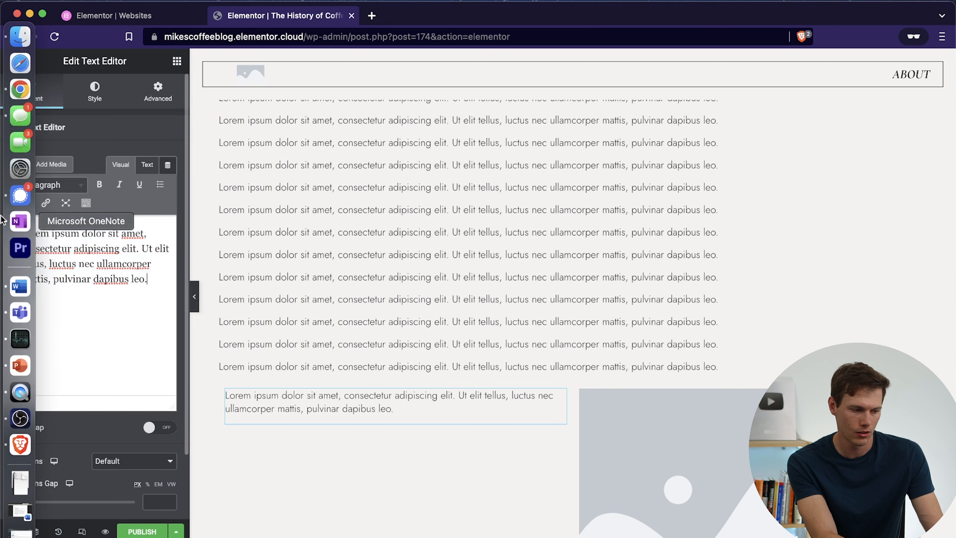
pyautogui.press('super+v')
pyautogui.press('super+v')
pyautogui.press('super+v')
pyautogui.press('super+v')
pyautogui.press('super+v')
pyautogui.press('super+v')
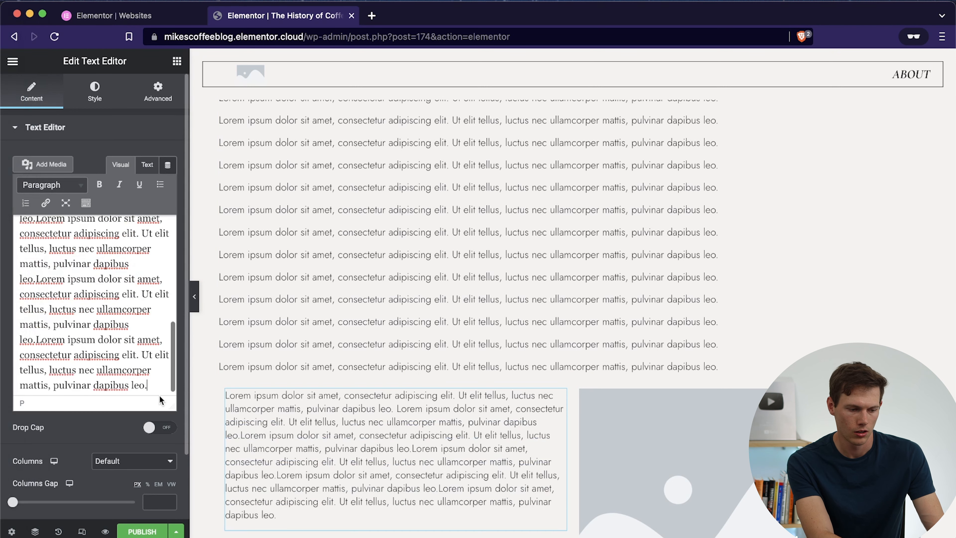
# Step: Set the inner section's image to the photo of a kettle pouring water into a glass coffee dripper
pyautogui.scroll(-5, 463, 469)
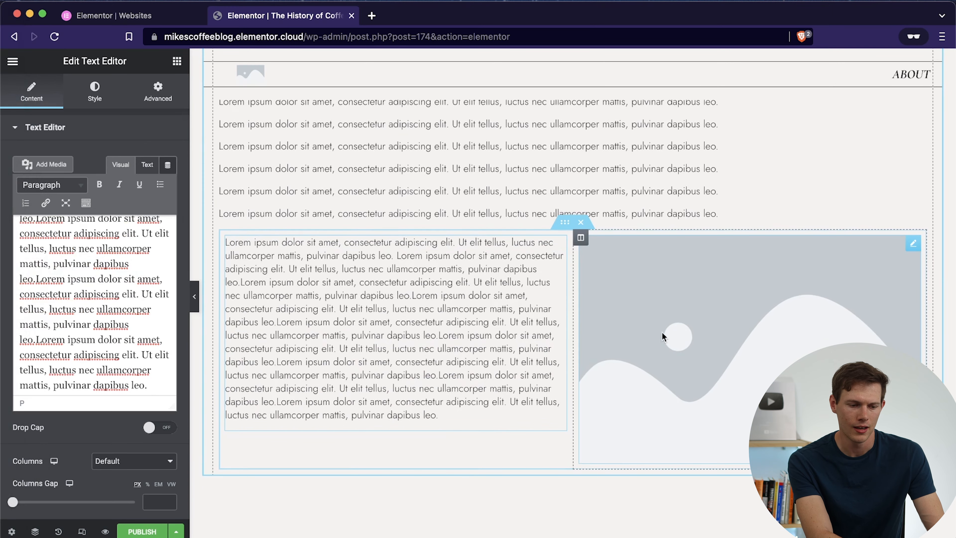
pyautogui.click(662, 332)
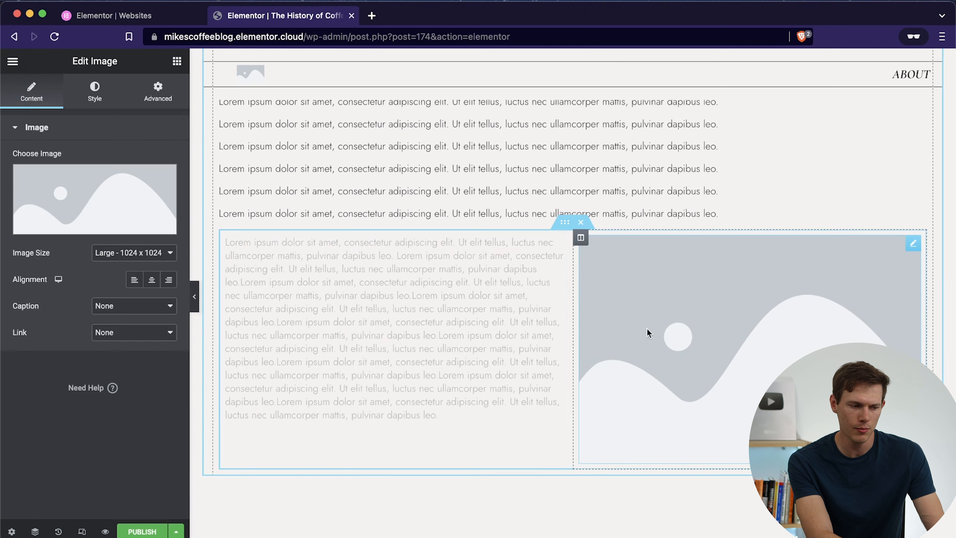
pyautogui.click(103, 178)
pyautogui.click(397, 316)
pyautogui.click(901, 506)
pyautogui.scroll(1, 694, 338)
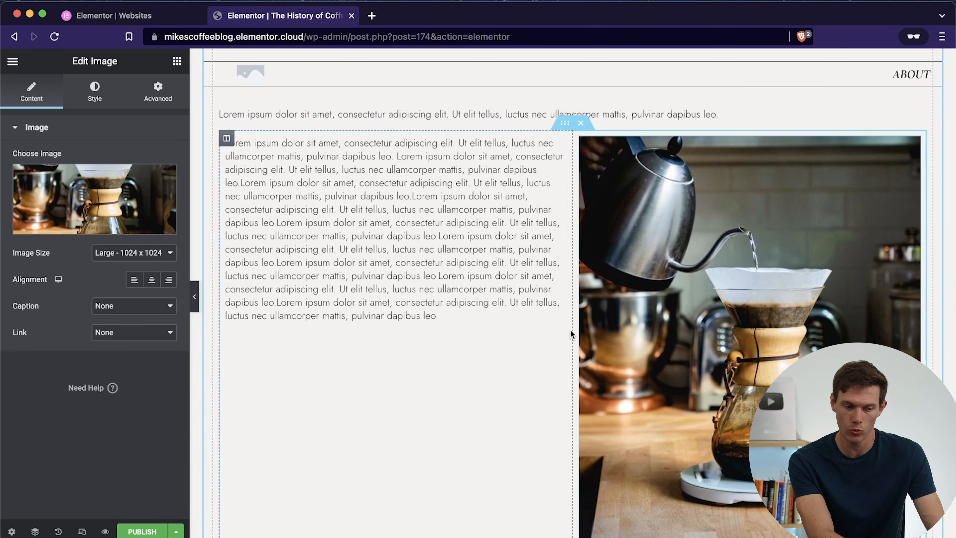
# Step: Widen the inner section's text column and paste more lorem ipsum into it and into the body text above
pyautogui.moveTo(572, 330); pyautogui.dragTo(617, 287)
pyautogui.click(312, 289)
pyautogui.press('super+a')
pyautogui.press('super+c')
pyautogui.press('Right')
pyautogui.press('super+v')
pyautogui.press('super+v')
pyautogui.click(717, 115)
pyautogui.press('super+v')
pyautogui.press('super+v')
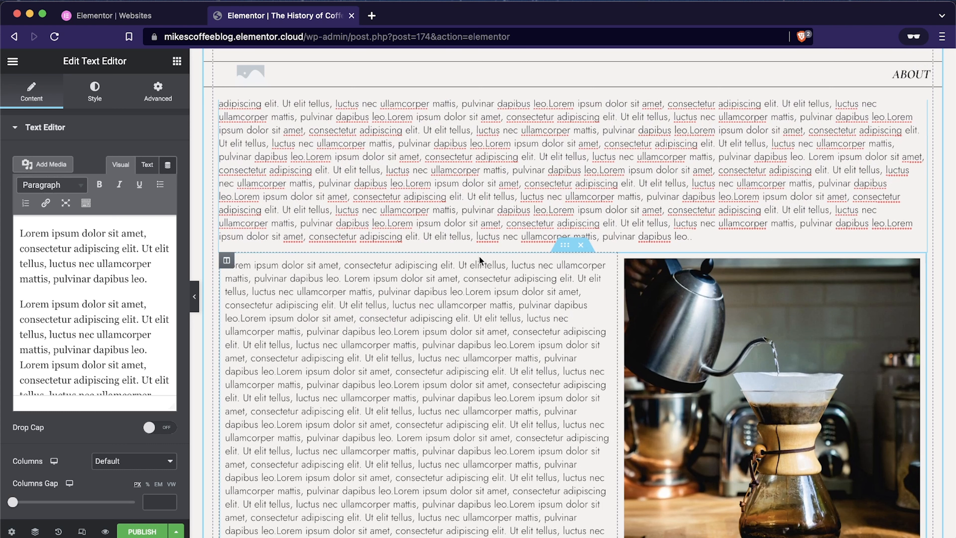
# Step: Switch the preview to mobile and turn on Reverse Columns (Mobile) for the inner section holding the text and coffee photo
pyautogui.scroll(-10, 480, 256)
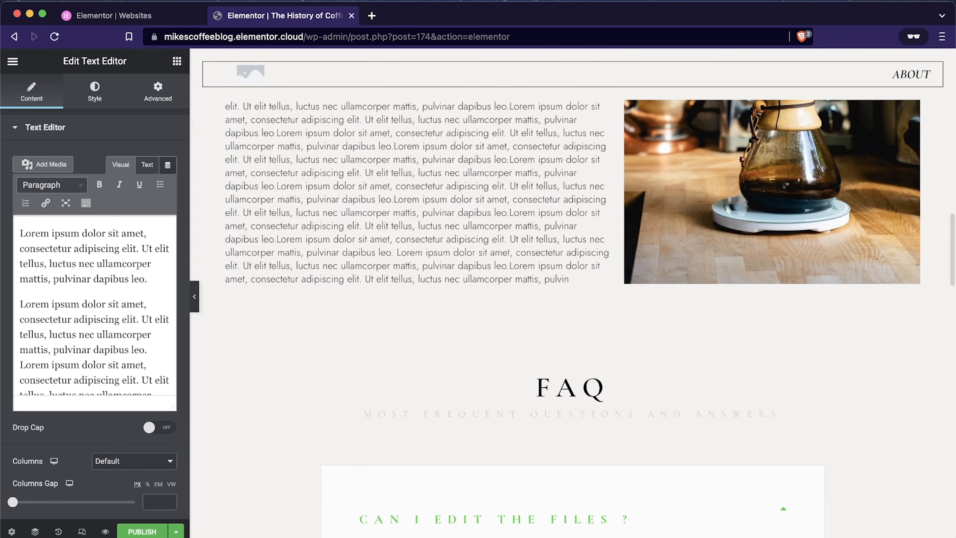
pyautogui.click(82, 531)
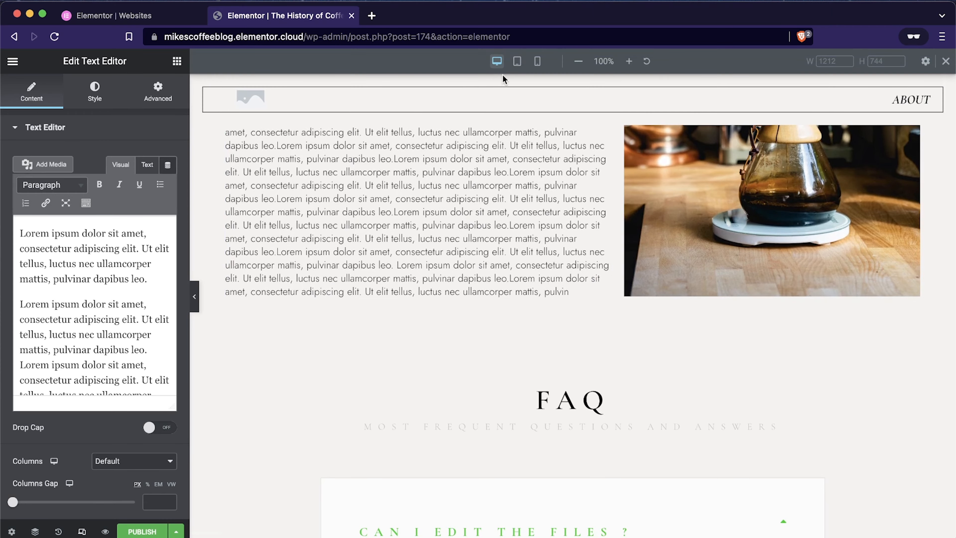
pyautogui.click(537, 61)
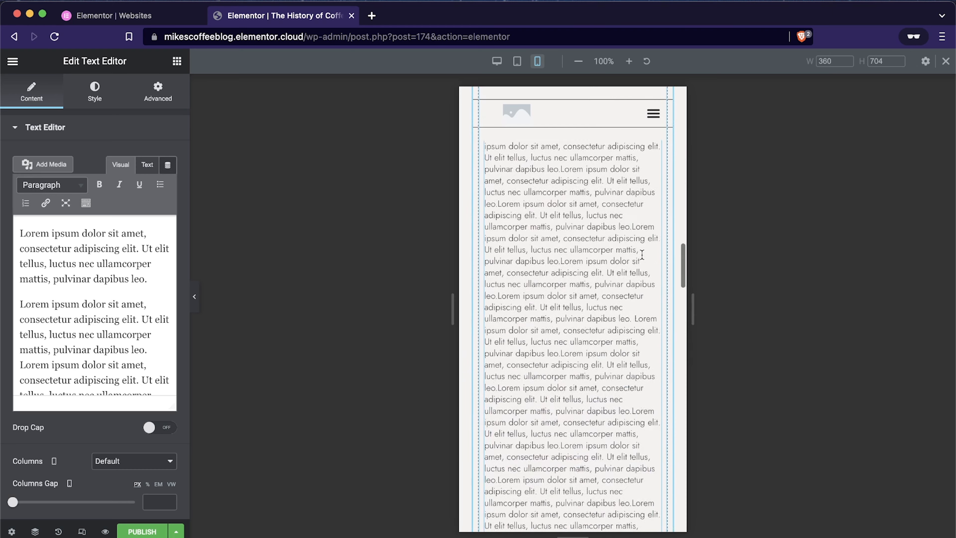
pyautogui.scroll(-1, 642, 255)
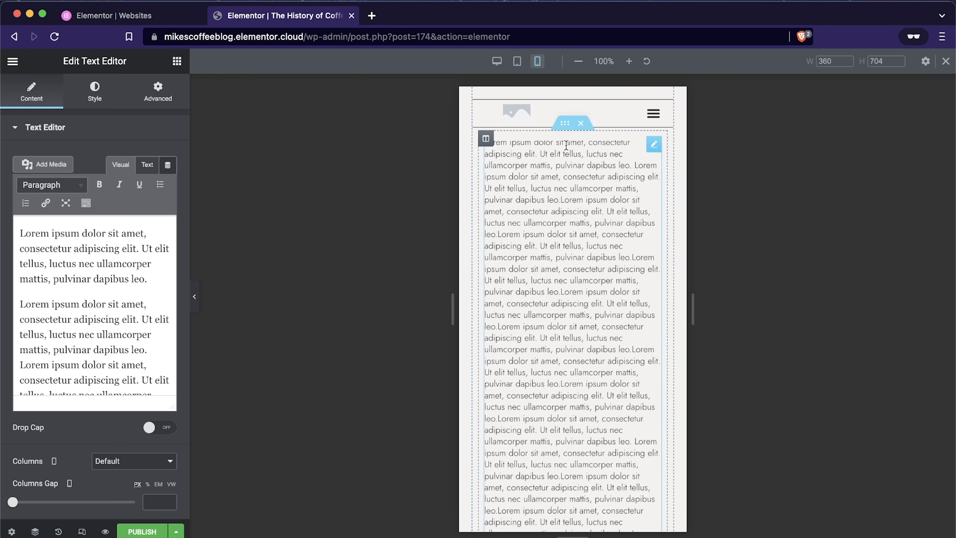
pyautogui.click(565, 133)
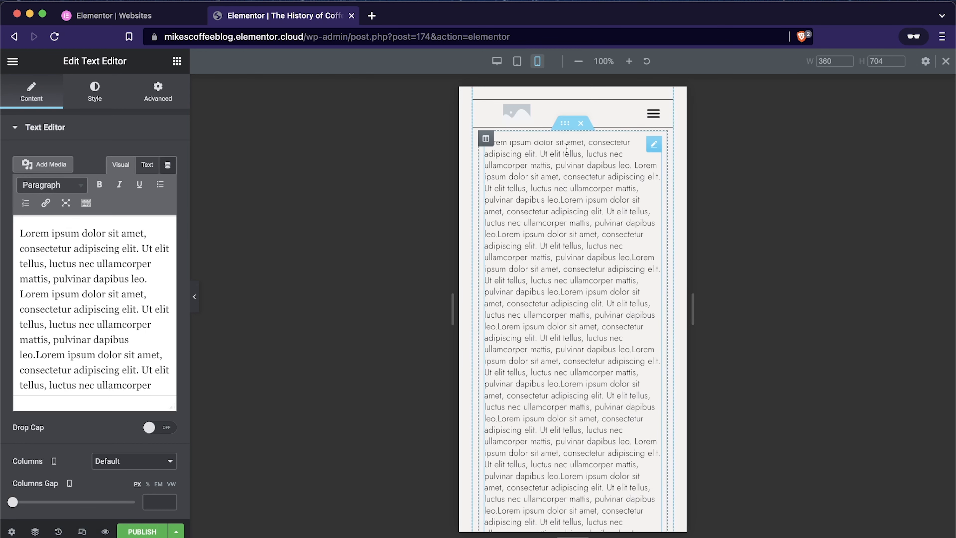
pyautogui.scroll(3, 566, 226)
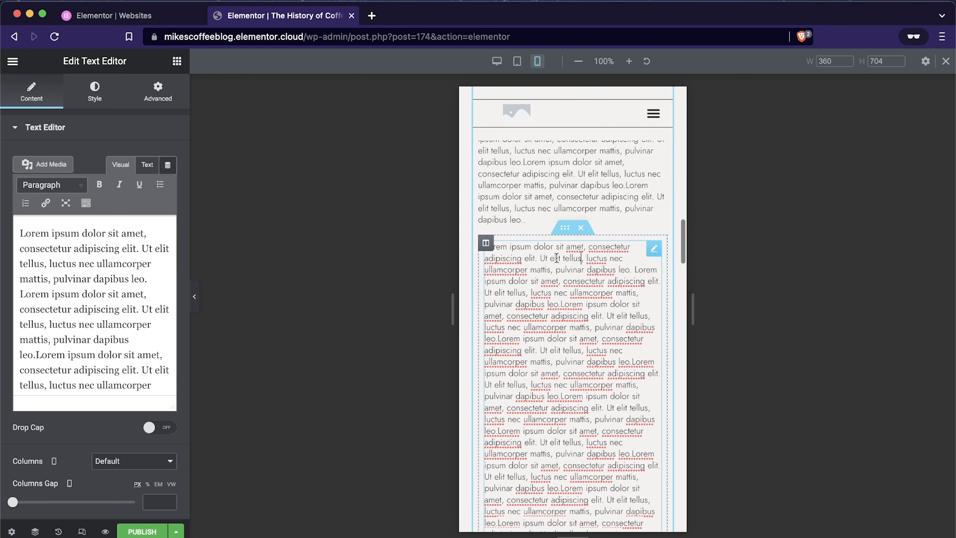
pyautogui.click(566, 231)
pyautogui.click(158, 91)
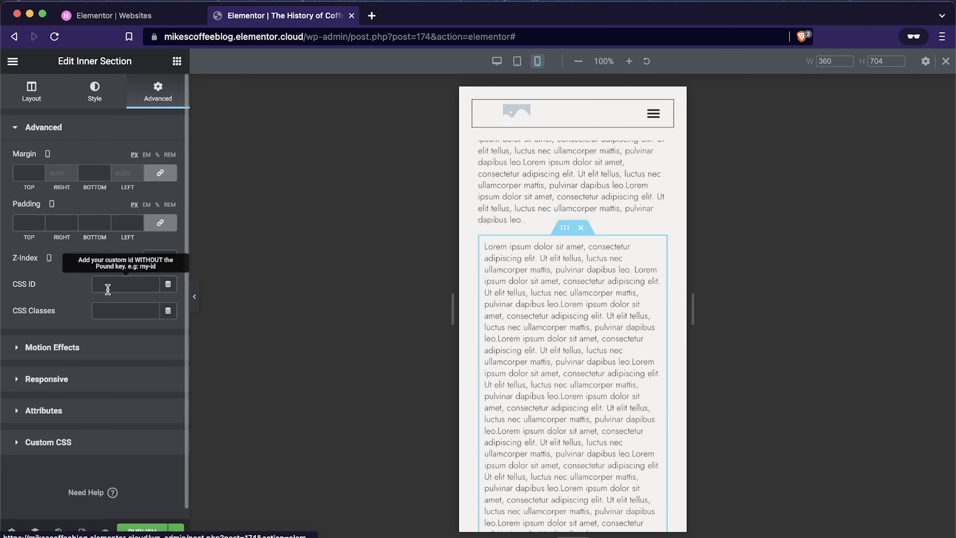
pyautogui.click(36, 380)
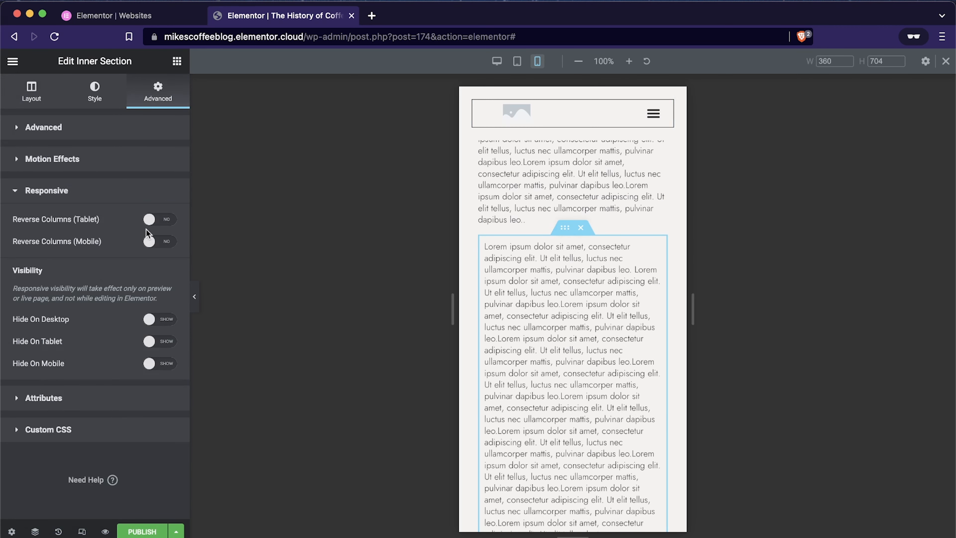
pyautogui.click(165, 243)
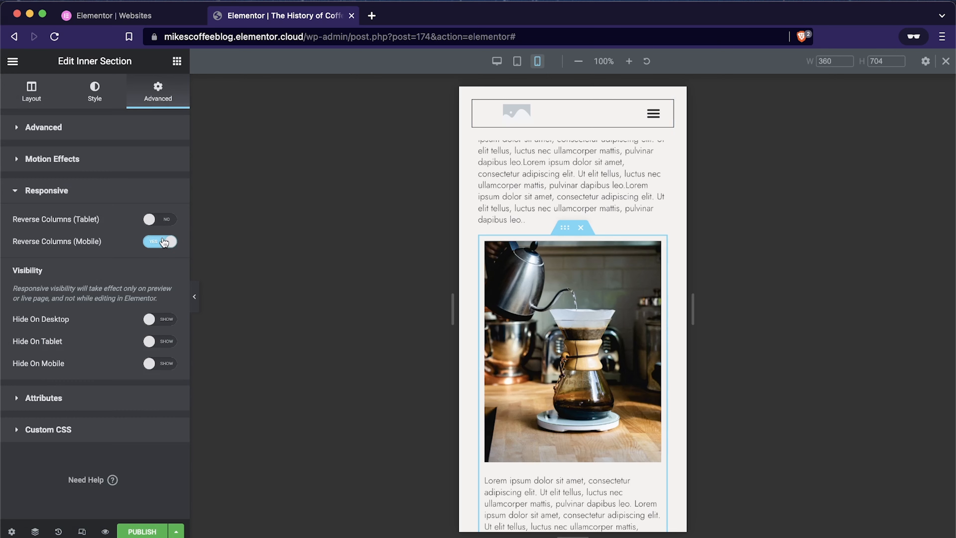
pyautogui.scroll(-4, 513, 382)
pyautogui.scroll(3, 513, 382)
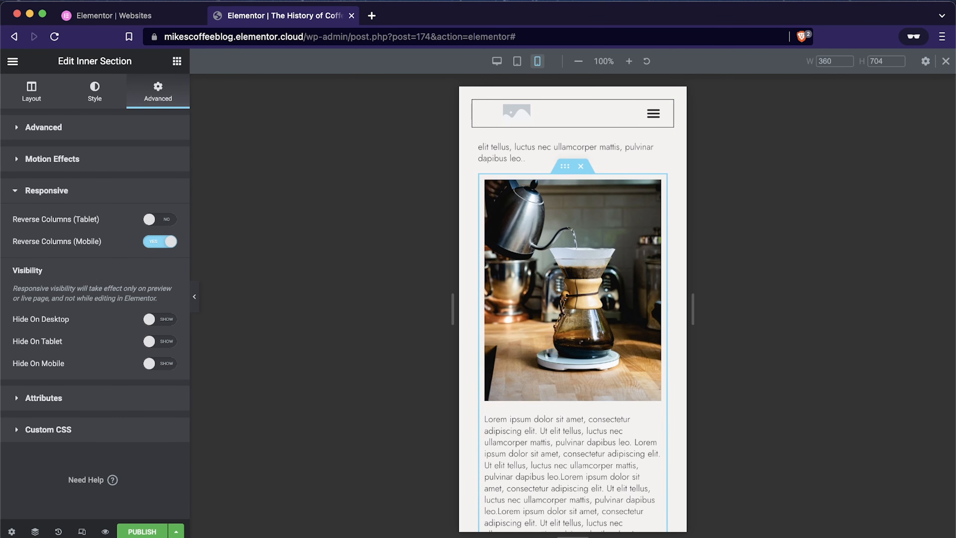
# Step: Publish the "The History of Coffee" post
pyautogui.click(146, 532)
pyautogui.click(128, 532)
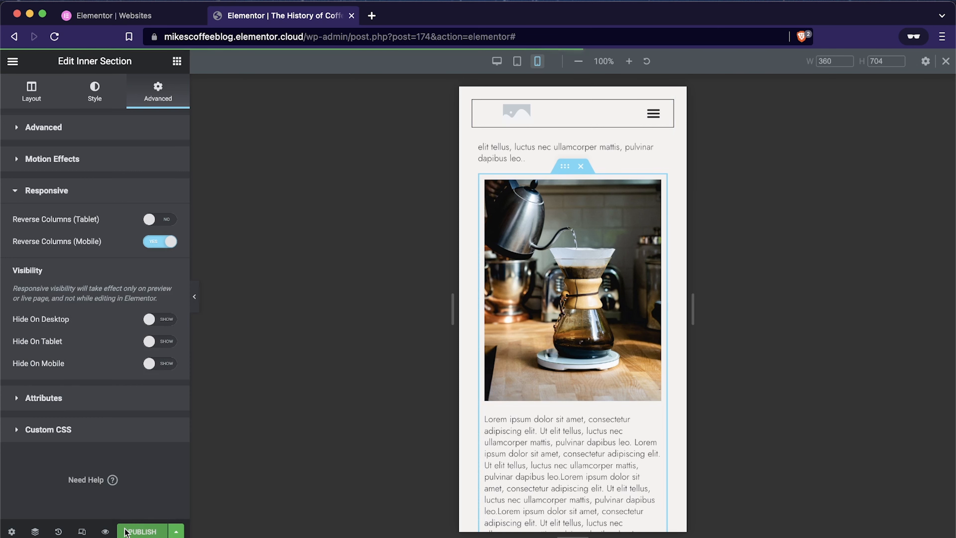
pyautogui.click(140, 532)
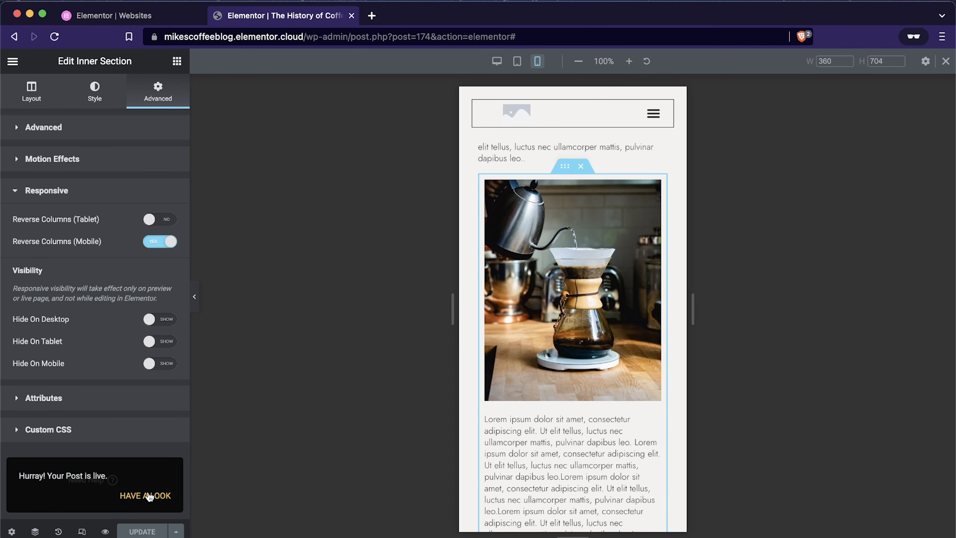
# Step: Return the preview to the desktop layout and exit the editor to the WordPress dashboard
pyautogui.click(497, 61)
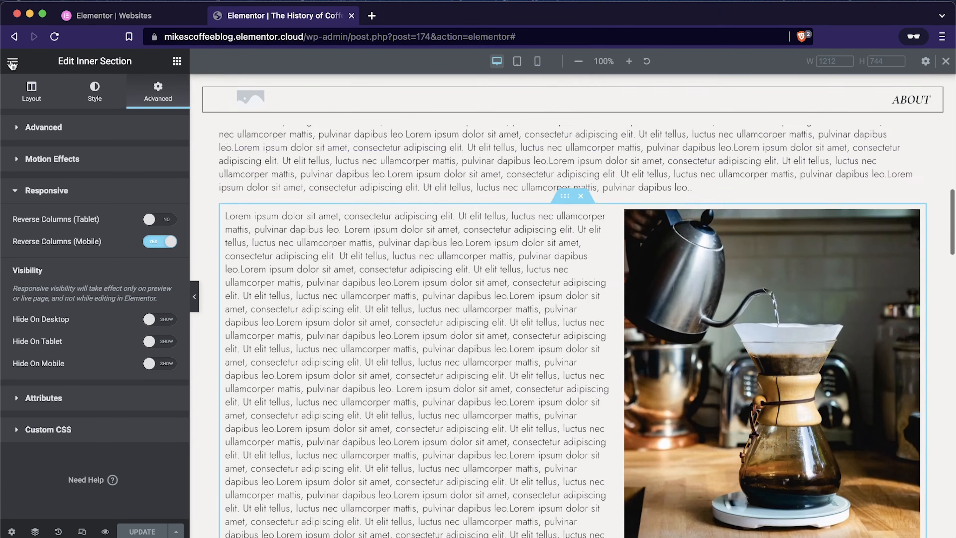
pyautogui.click(13, 63)
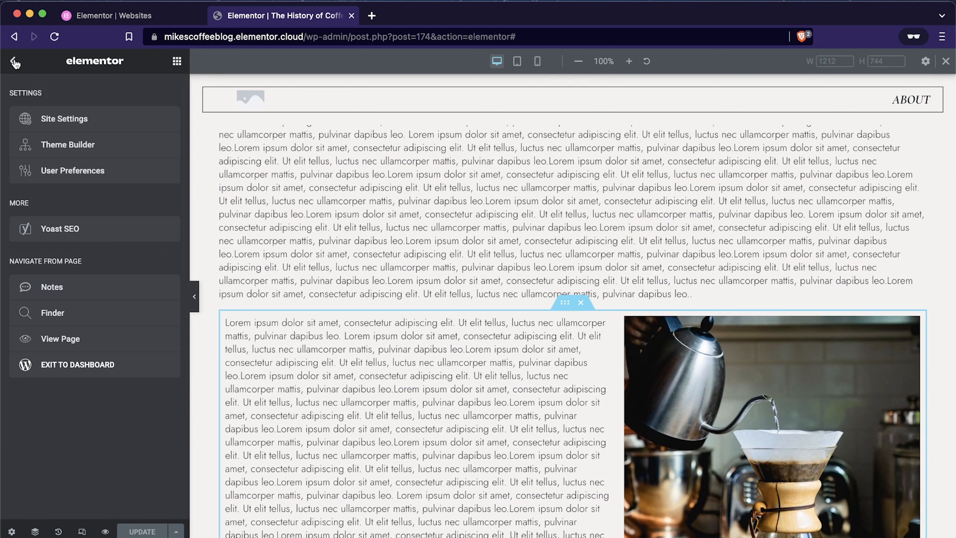
pyautogui.click(99, 375)
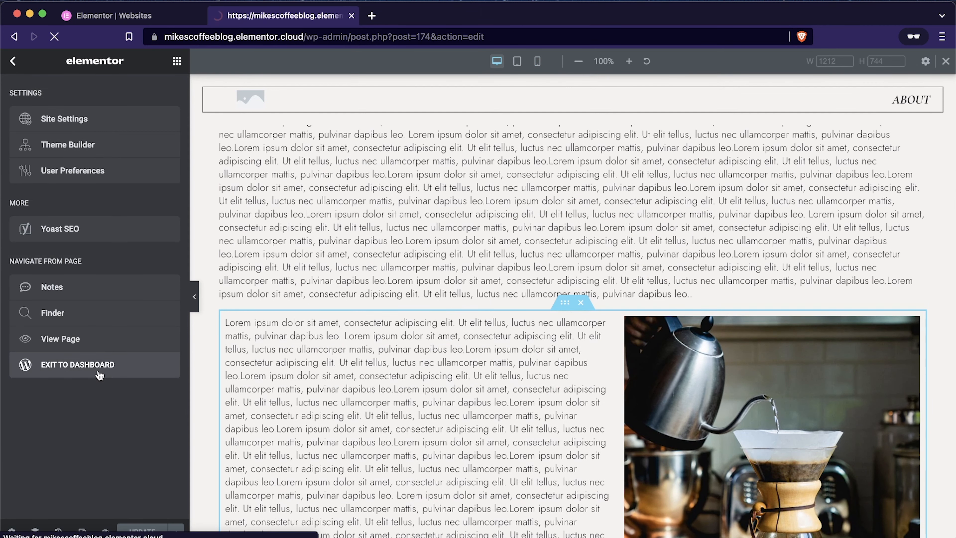